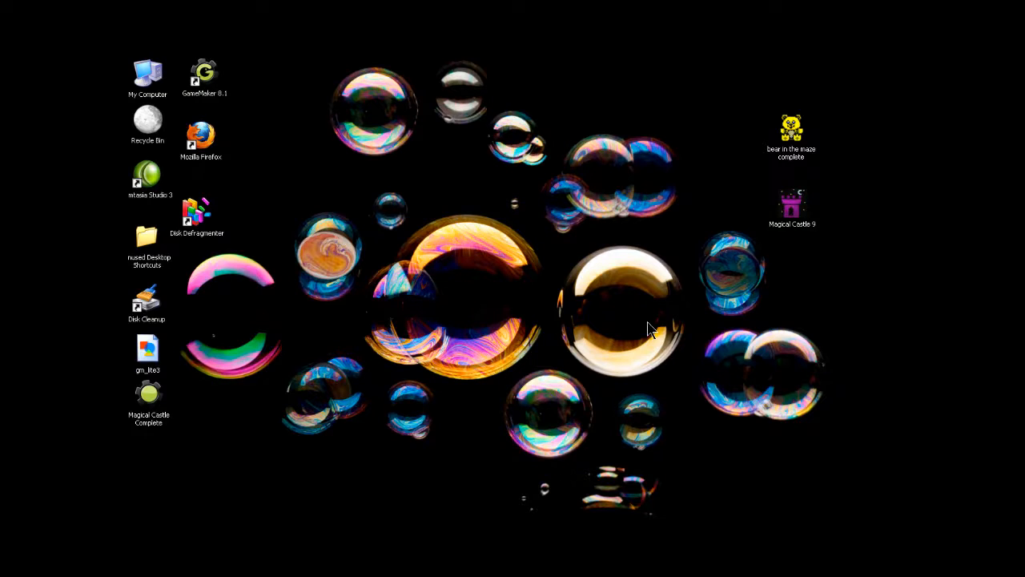
- Start GameMaker 8.1 and dismiss its upgrade welcome window and the tutorial
double_click(206, 75)
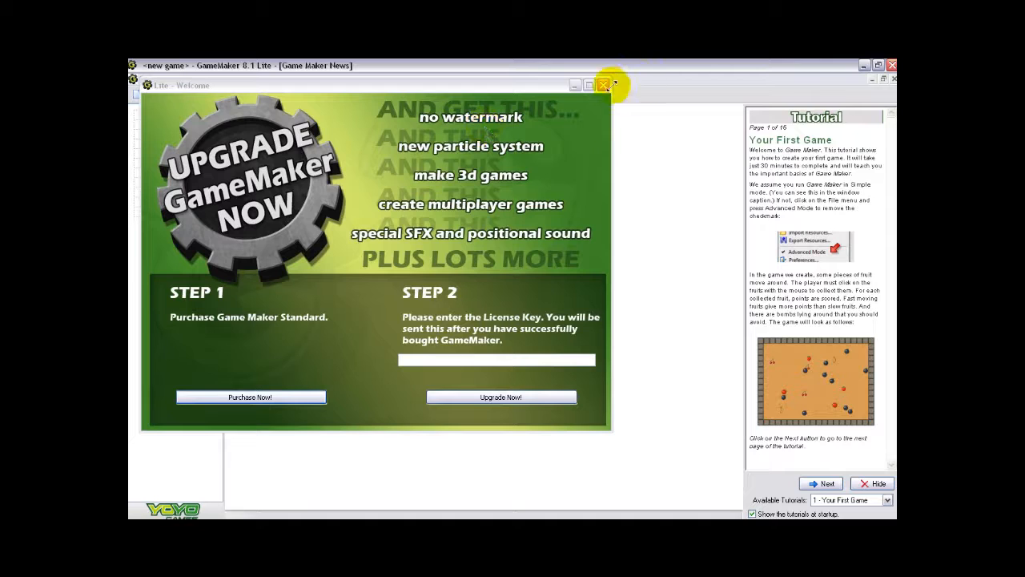
left_click(605, 84)
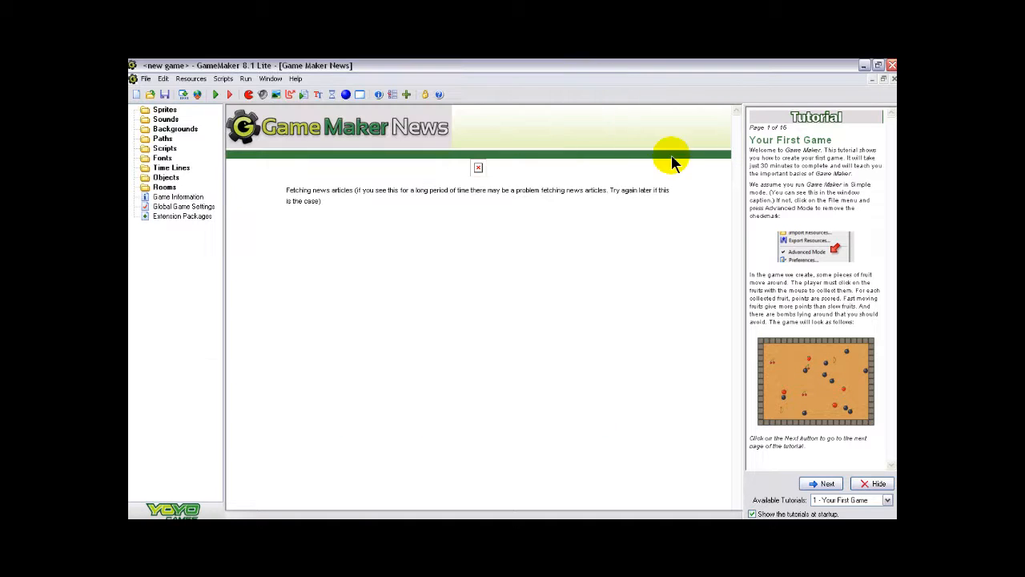
left_click(879, 485)
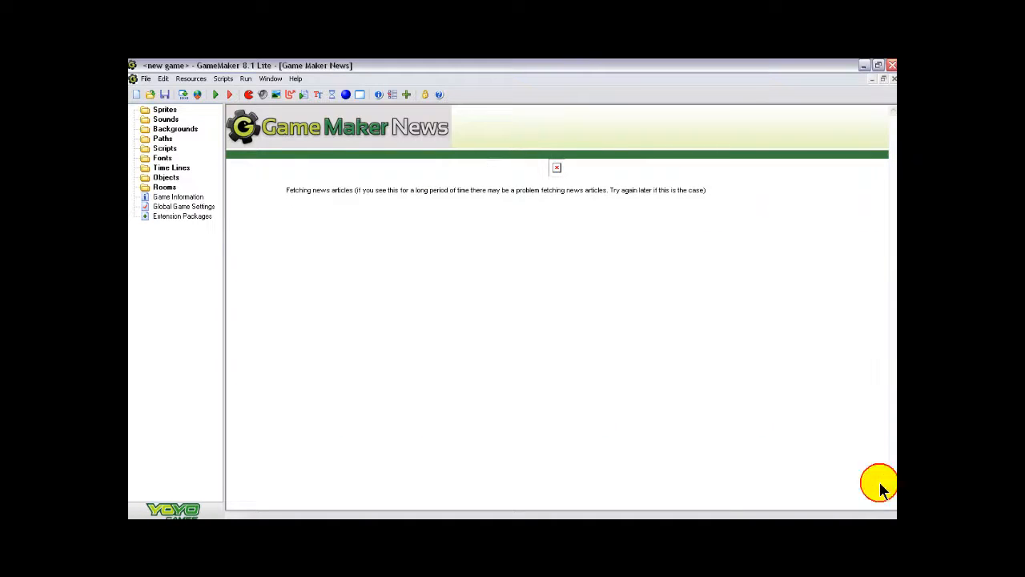
- Load the existing game file Bear in the Maze from My Documents
left_click(151, 96)
left_click(379, 302)
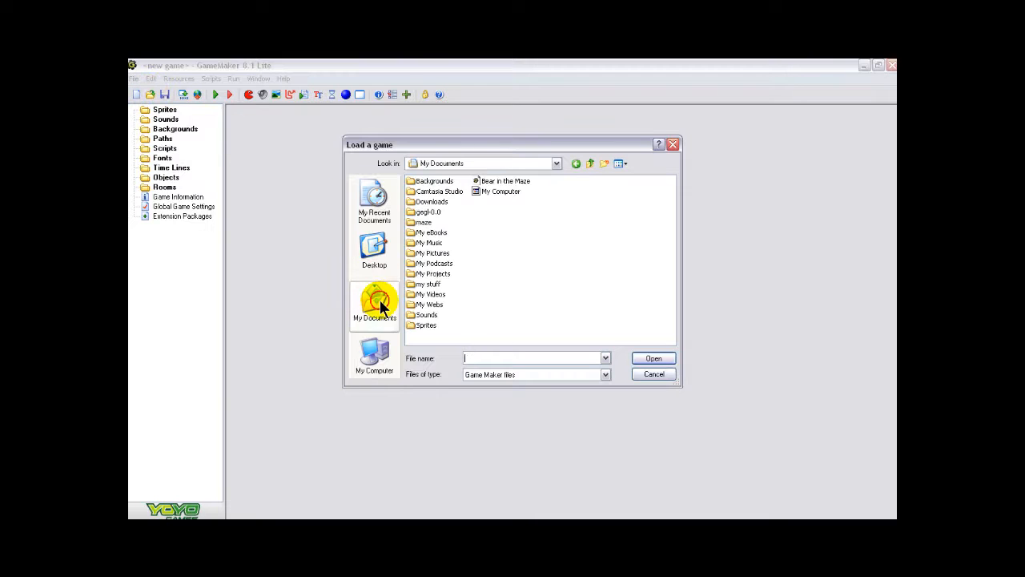
left_click(516, 181)
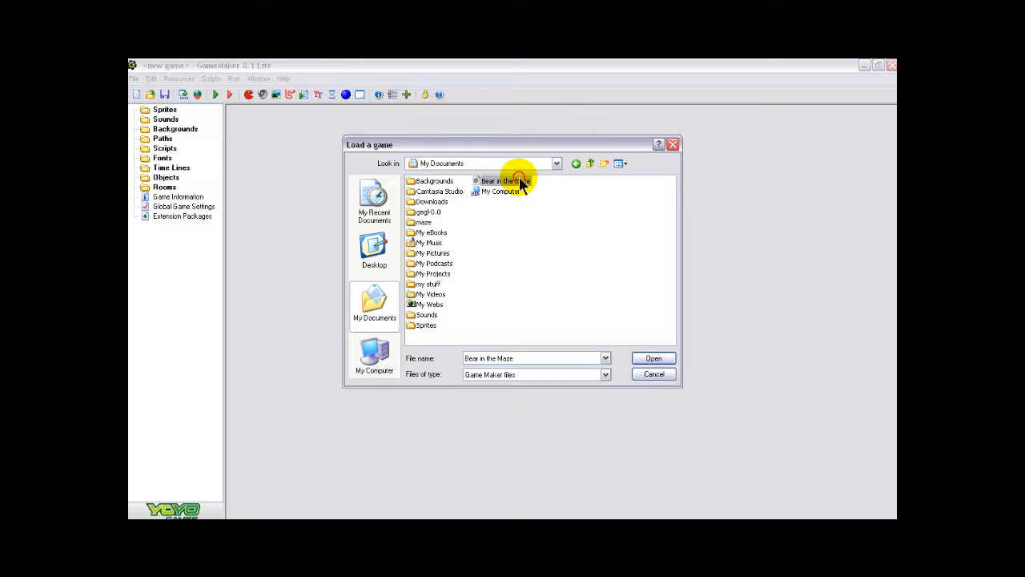
left_click(654, 359)
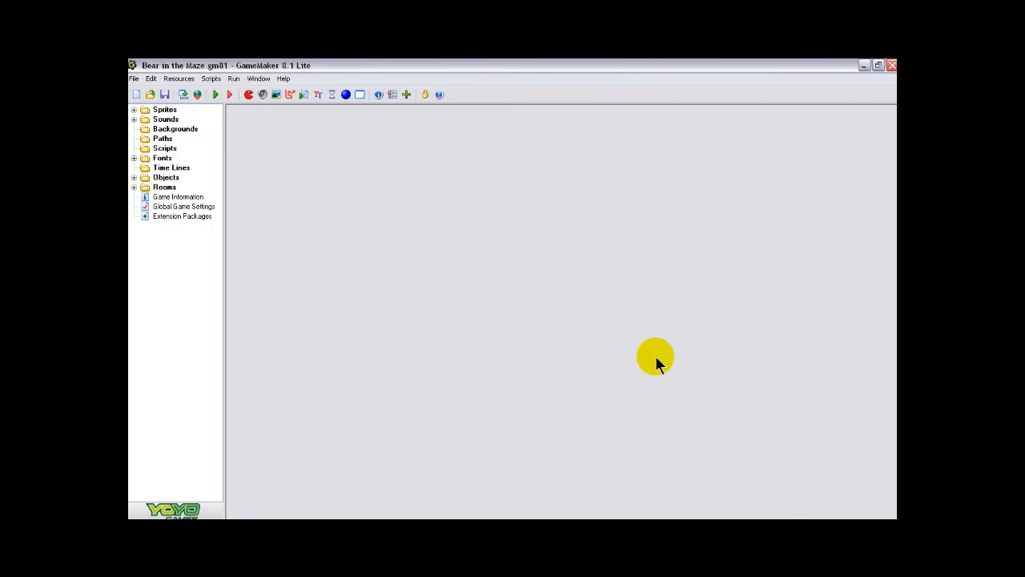
- Create a new room in the game and set its background color to blue
left_click(134, 187)
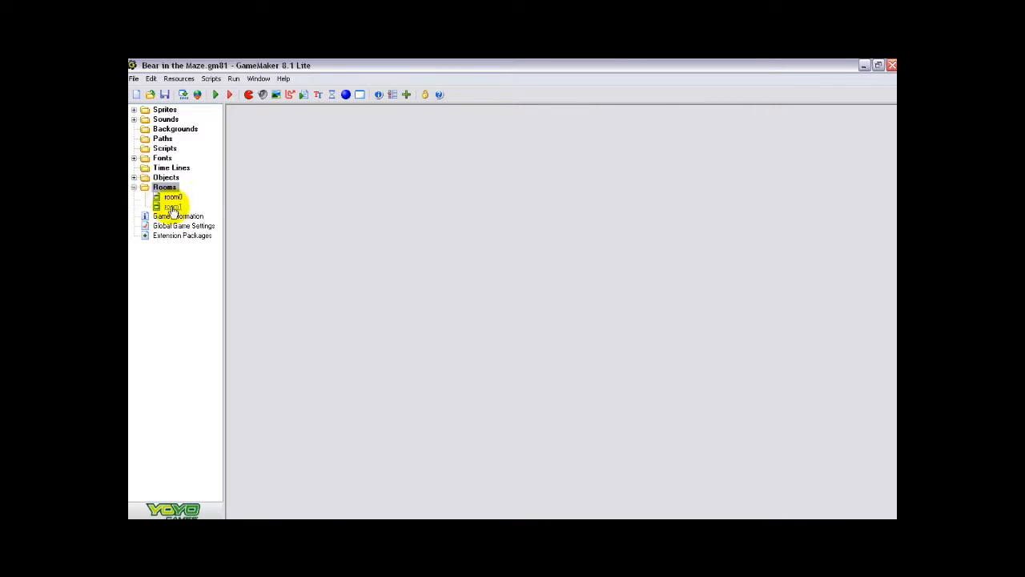
left_click(134, 187)
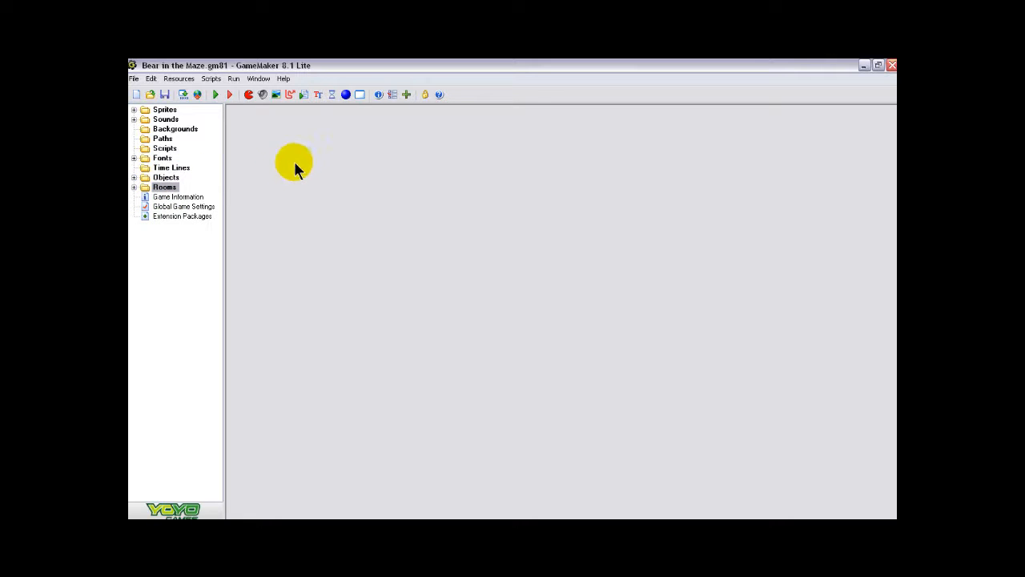
left_click(360, 94)
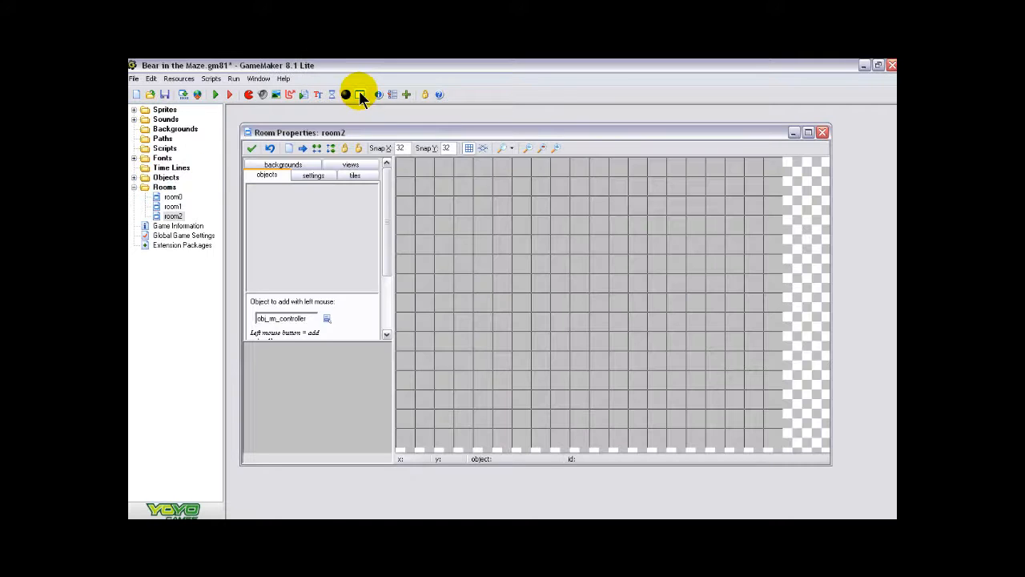
left_click(282, 166)
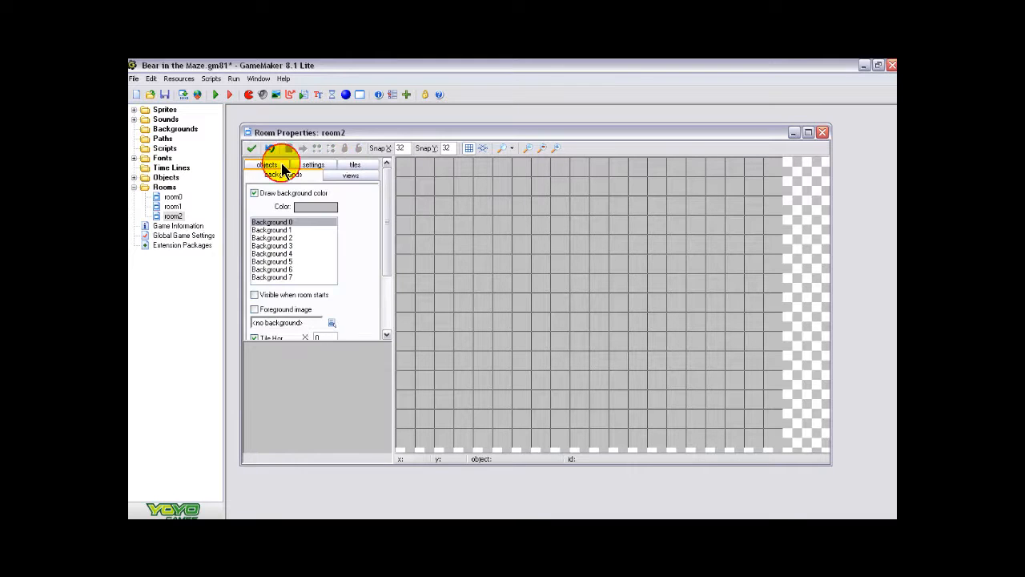
left_click(314, 206)
left_click(519, 230)
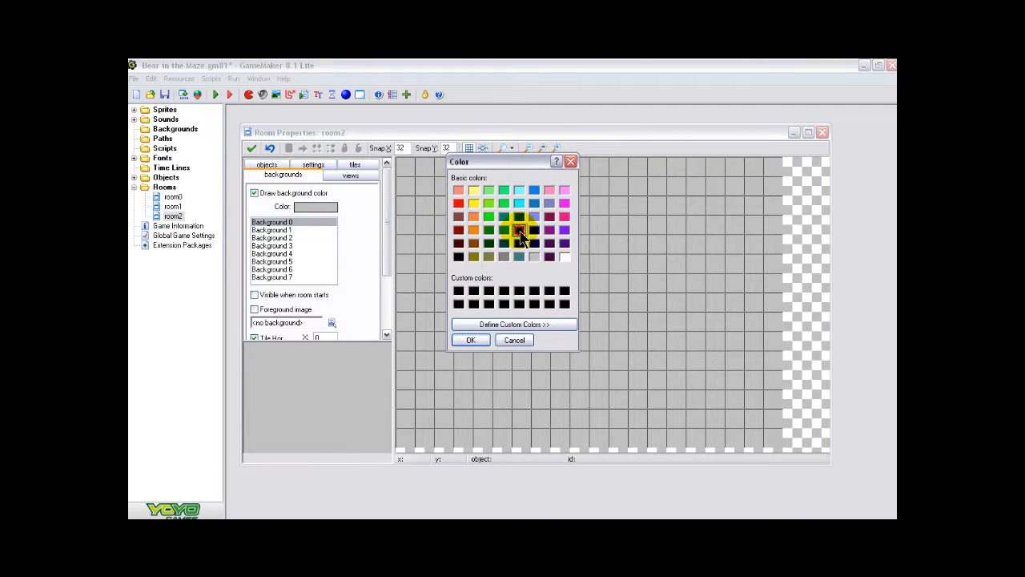
left_click(469, 340)
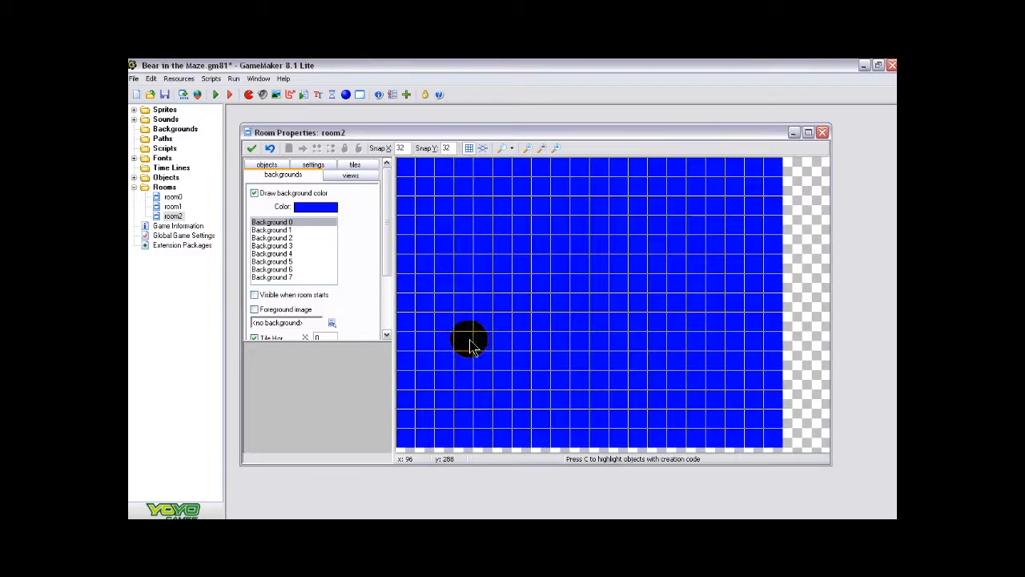
- Name the new room room_front, accept its properties, and move it ahead of room0 in the Rooms folder
left_click(311, 165)
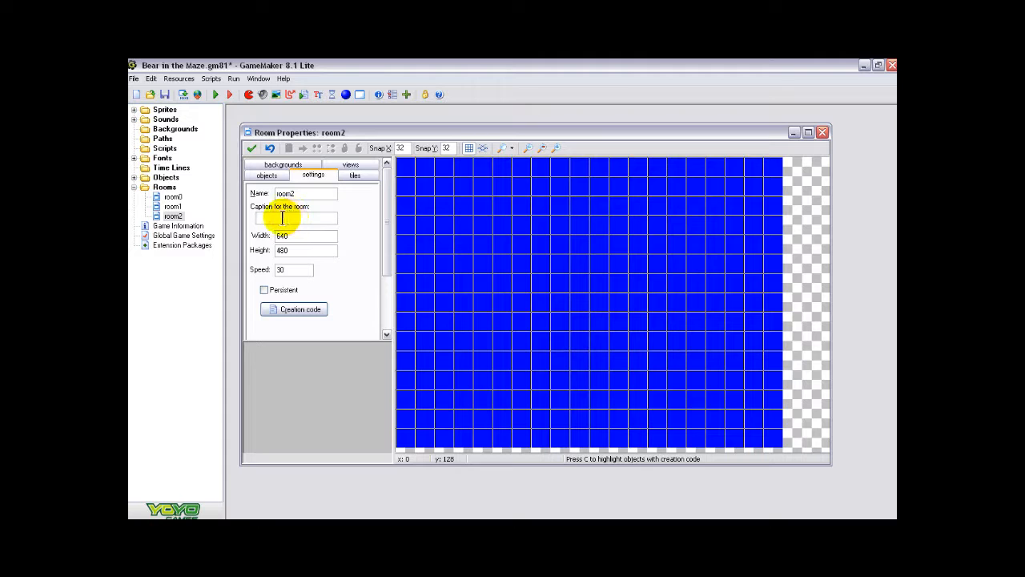
left_click(298, 195)
key("BackSpace")
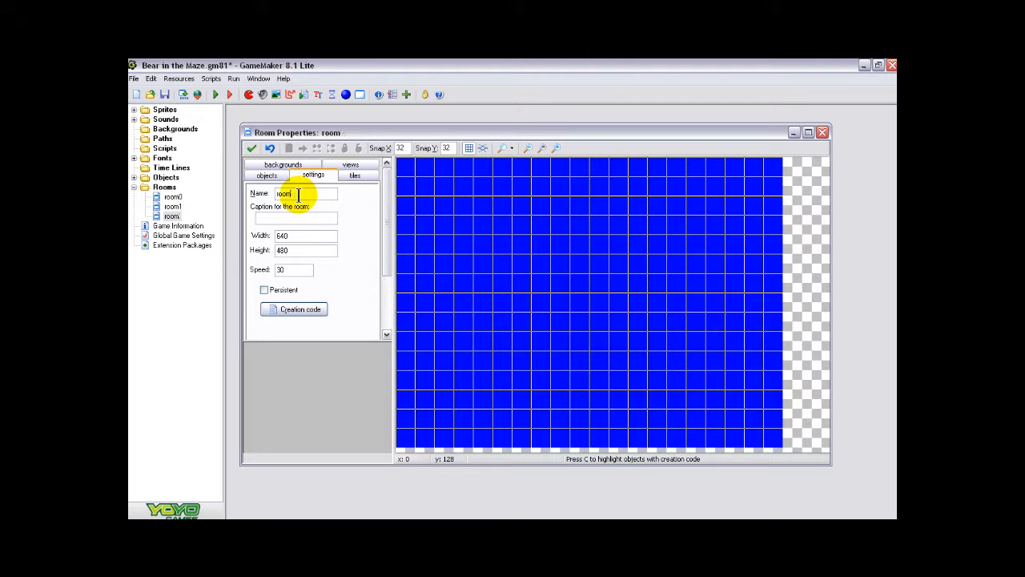
type("_front")
left_click(250, 148)
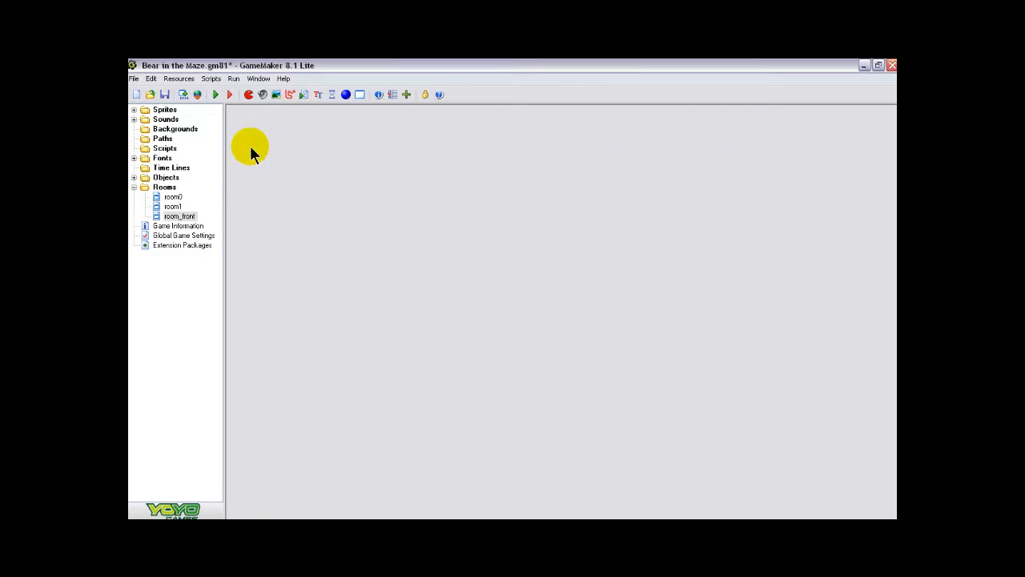
left_click(189, 218)
left_click_drag(190, 218, 180, 196)
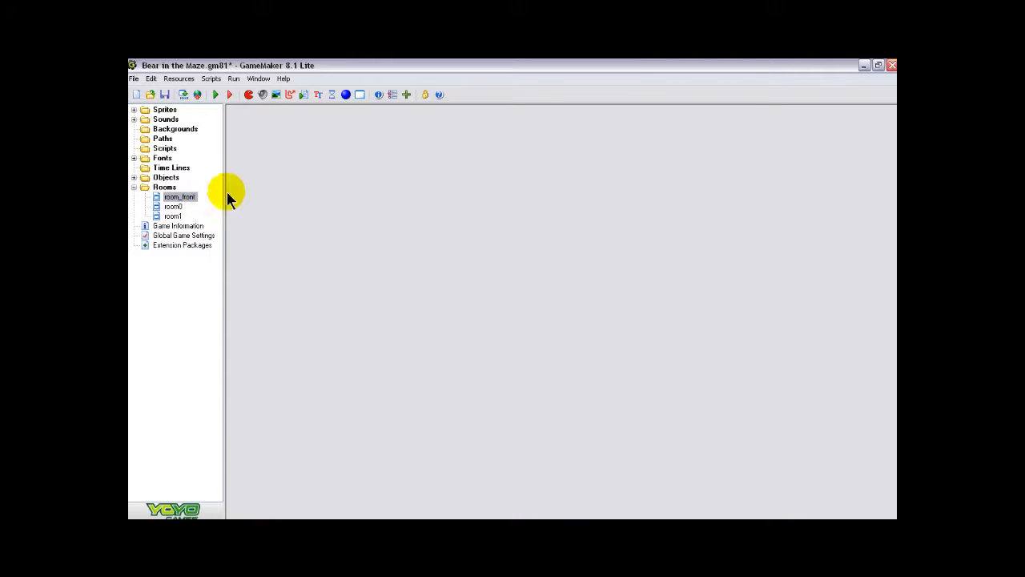
- Create a new sprite and name it spr_title
left_click(248, 94)
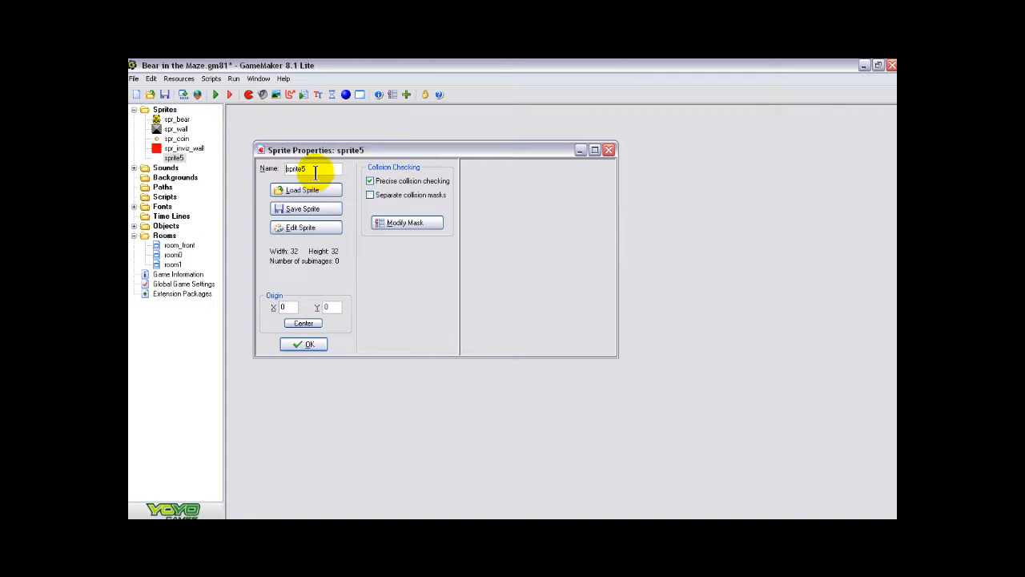
key("BackSpace")
key("BackSpace")
key("BackSpace")
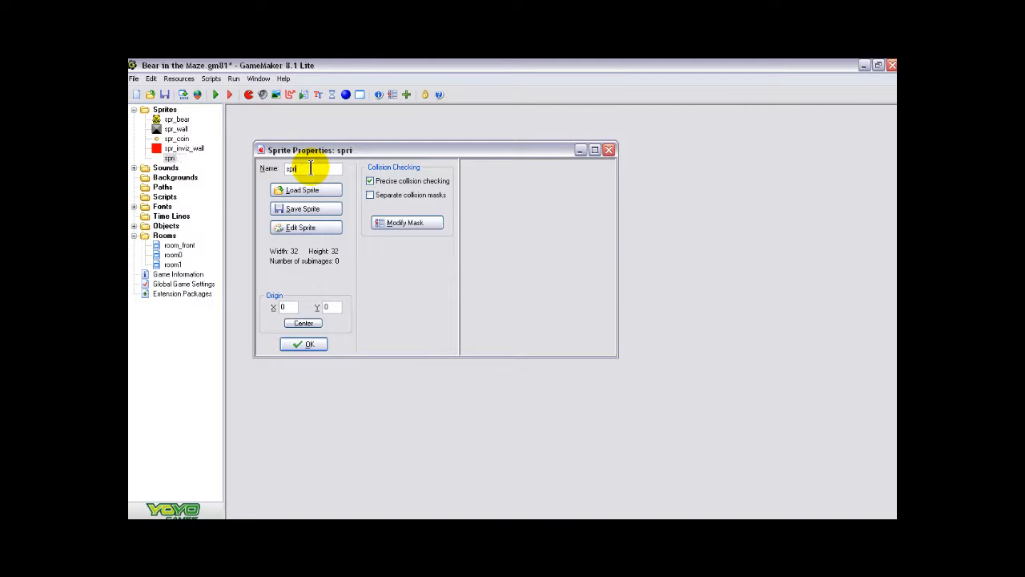
type("_til")
type("tle")
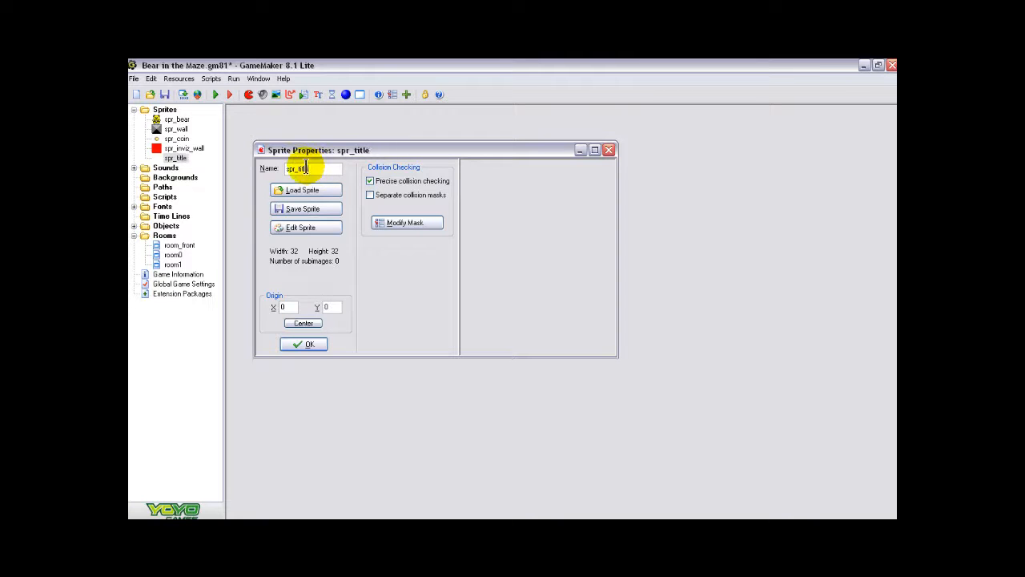
- Create a blank image for the spr_title sprite, 512 pixels wide and 90 pixels high
left_click(303, 228)
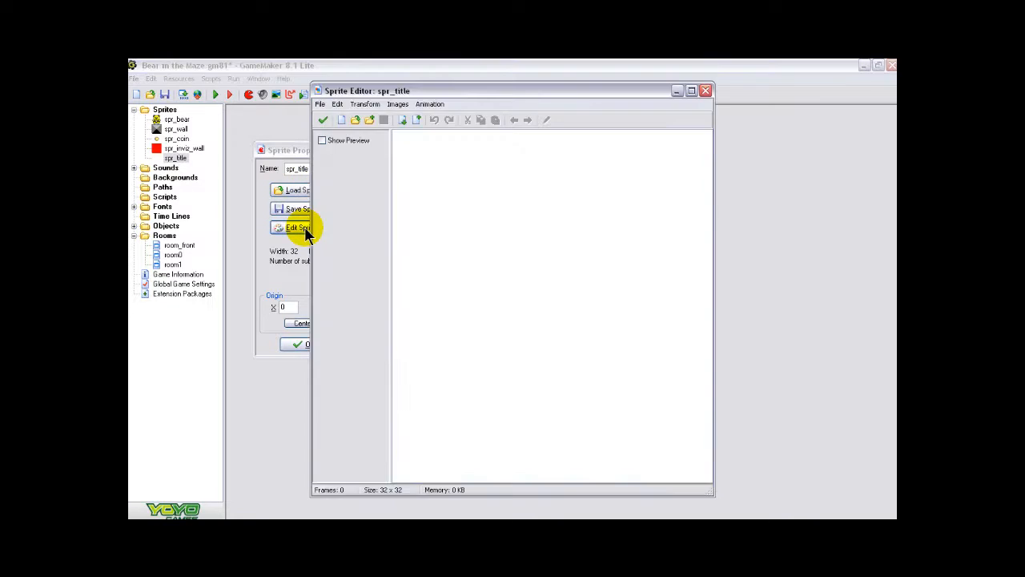
left_click(341, 120)
left_click(543, 273)
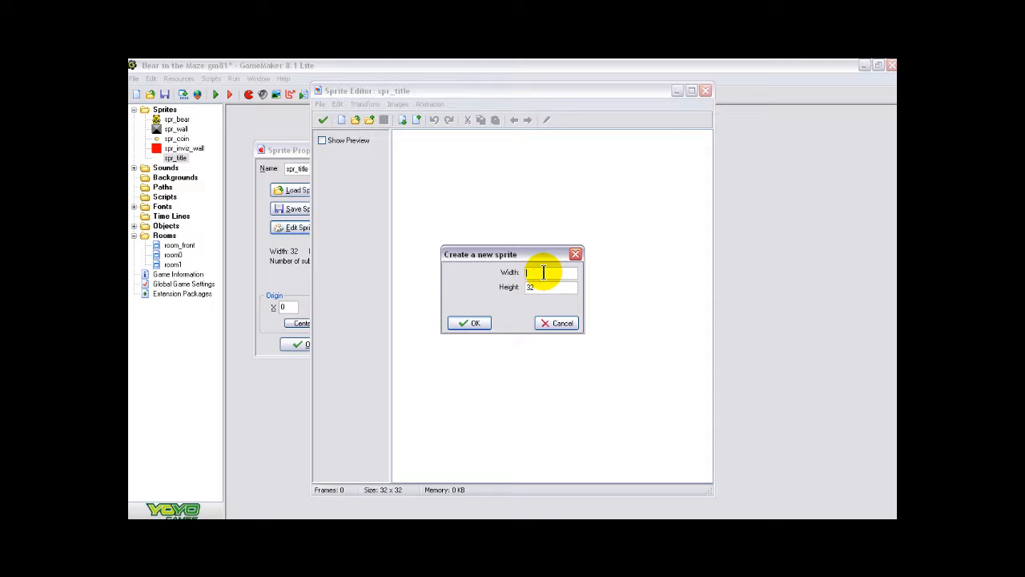
type("512")
left_click(543, 290)
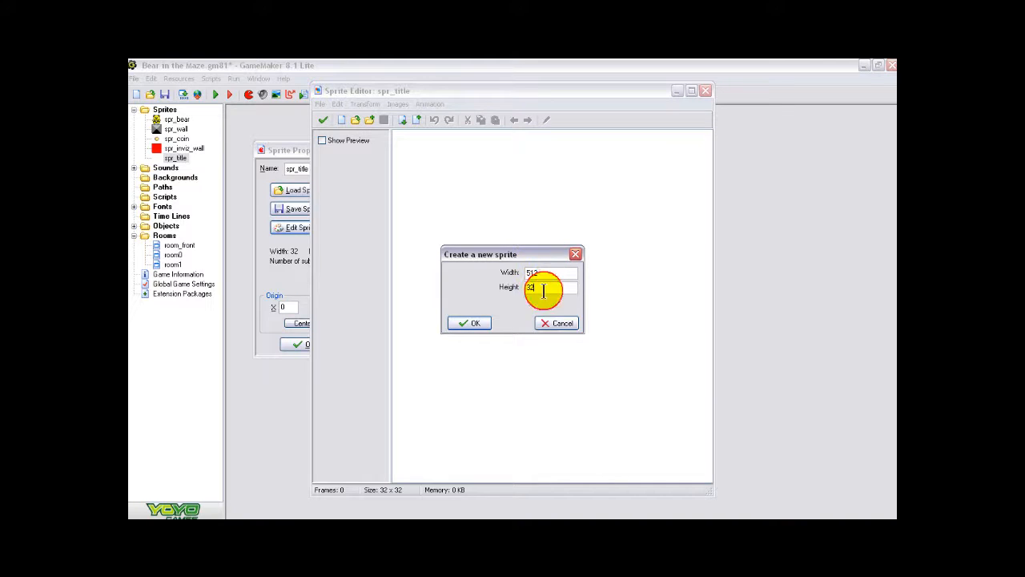
type("90")
left_click(471, 324)
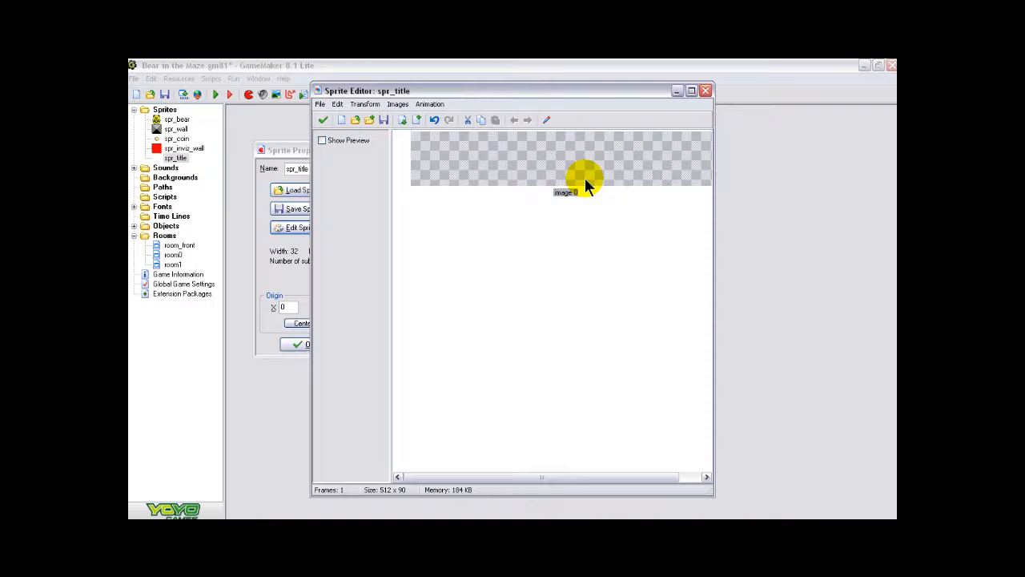
- Open the blank title image for editing and set the text tool's font to Broadway, Bold, size 36
left_click(547, 119)
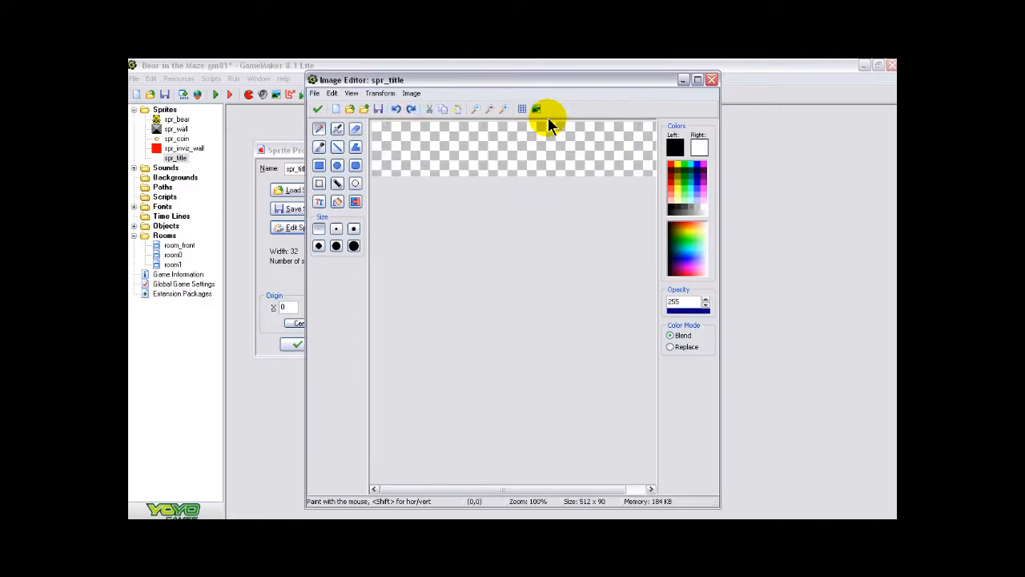
left_click(476, 107)
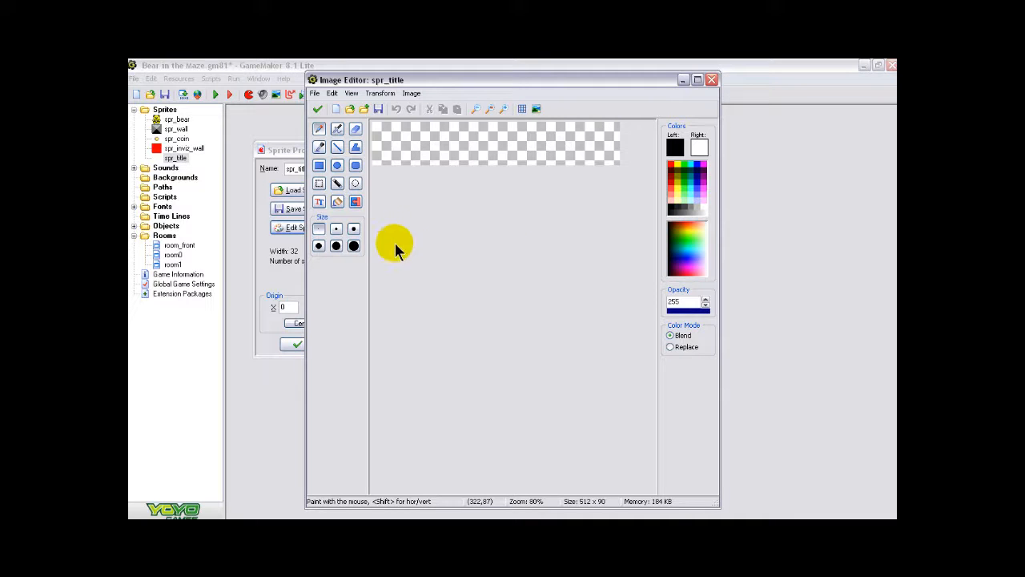
left_click(319, 204)
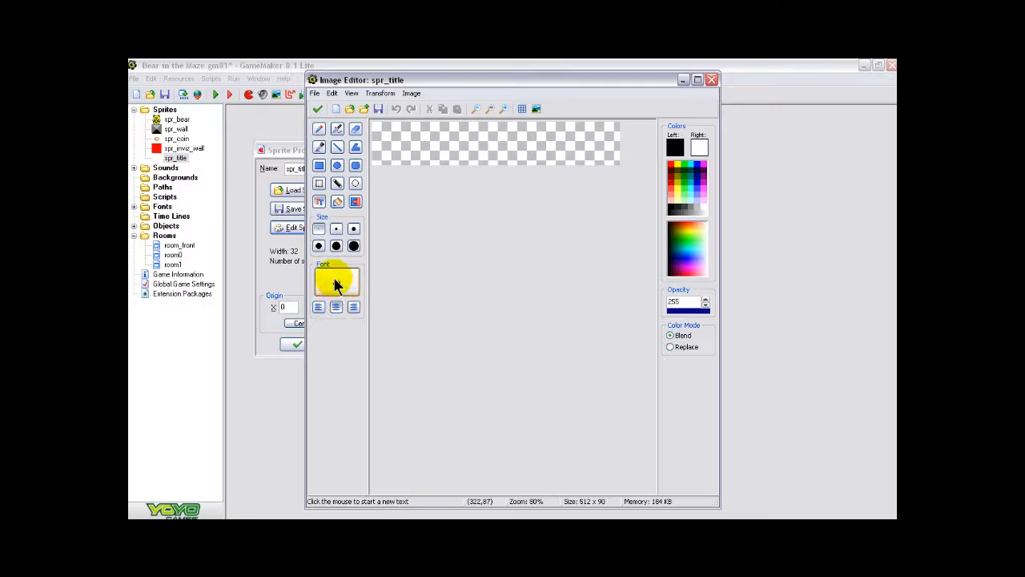
left_click(336, 282)
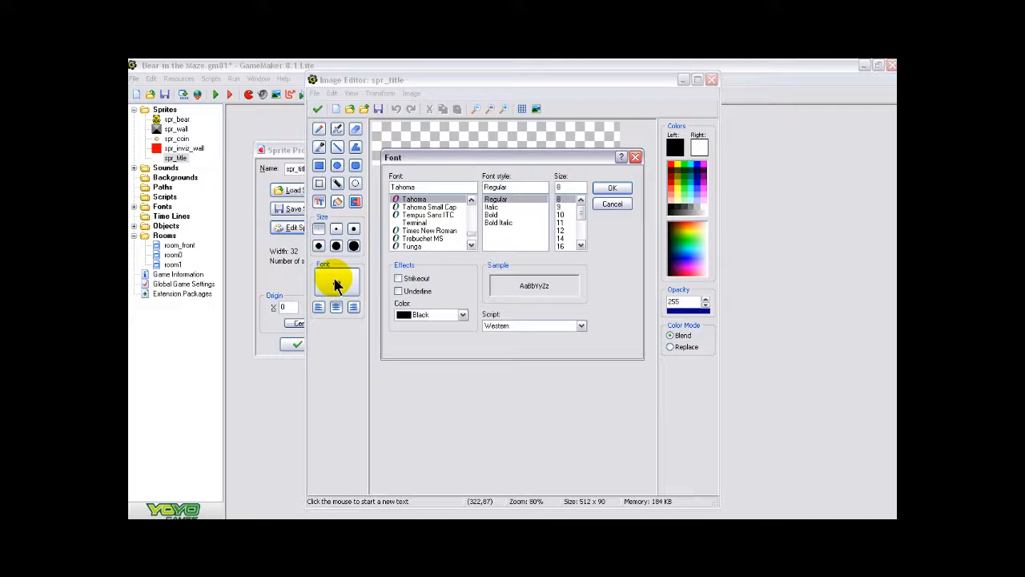
scroll(473, 230, "up", 6)
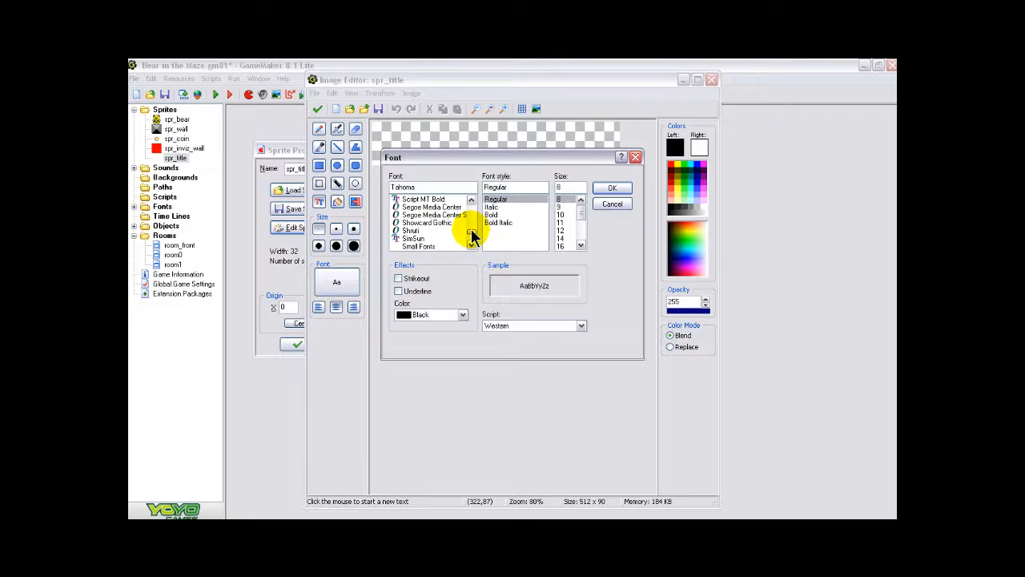
left_click_drag(472, 232, 471, 208)
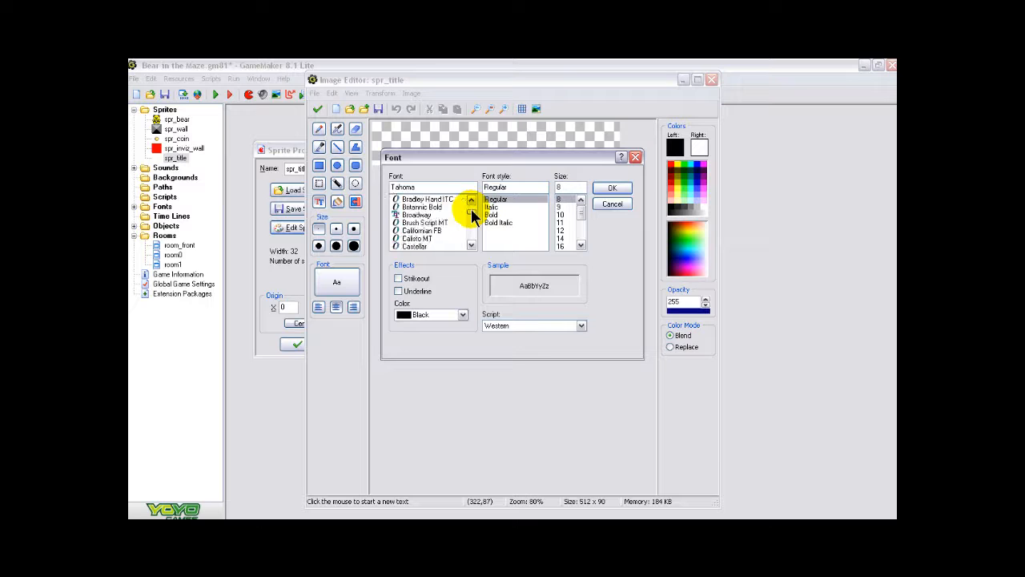
left_click(415, 214)
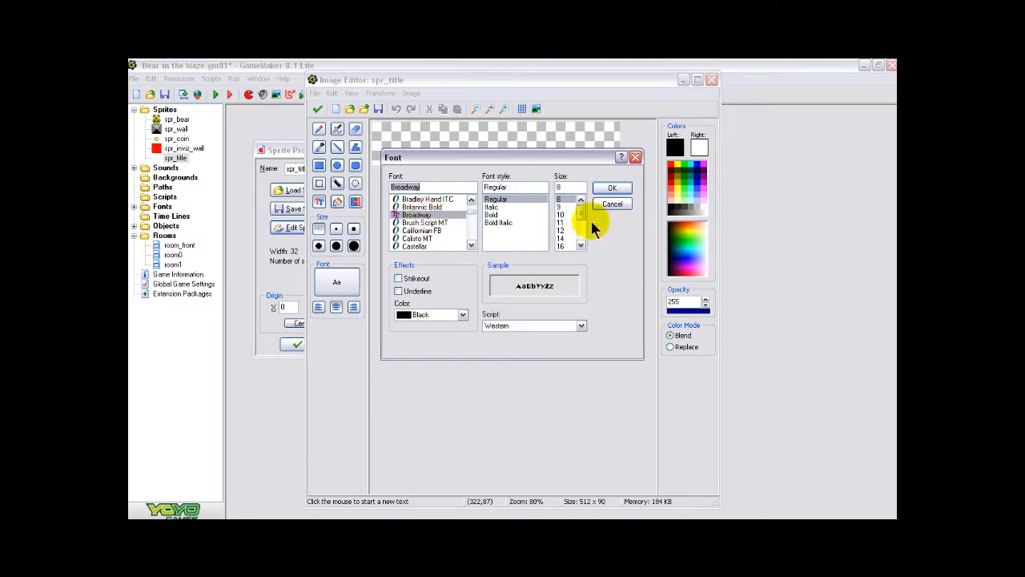
left_click_drag(584, 211, 583, 241)
left_click(560, 230)
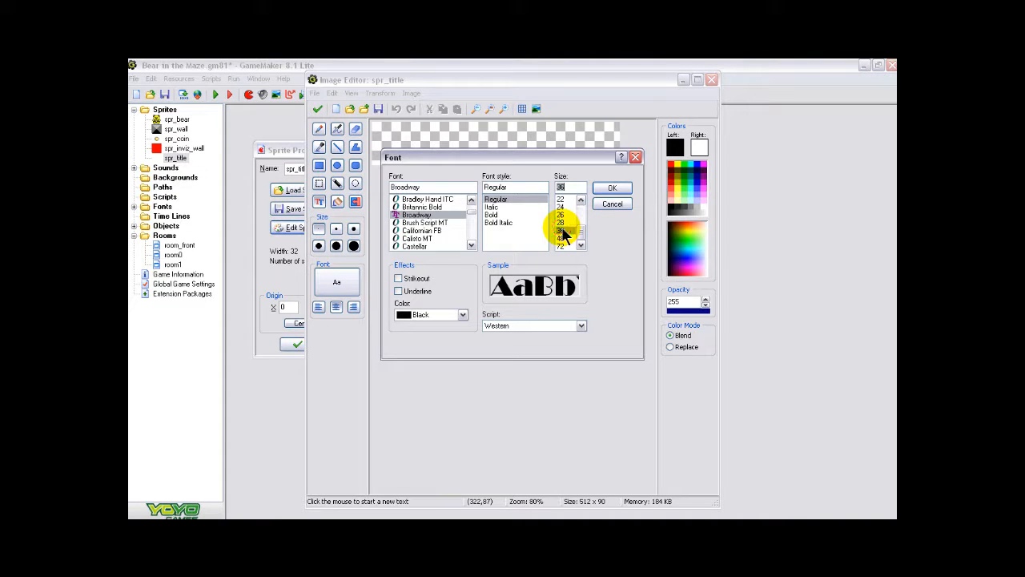
left_click(490, 215)
left_click(614, 189)
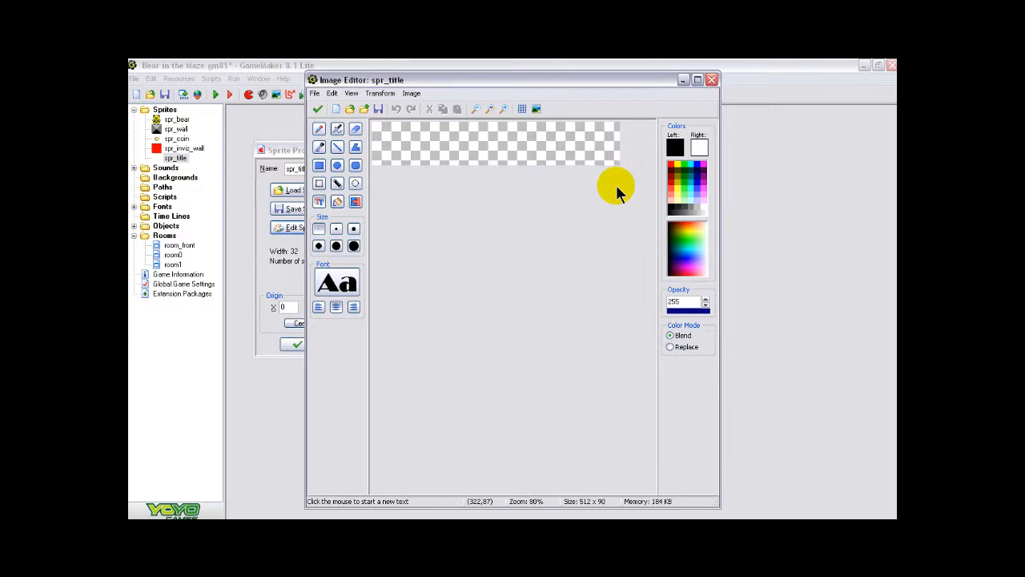
- Add the text "BEAR IN THE MAZE" to the title image and position it so the whole title fits within the canvas
left_click(435, 141)
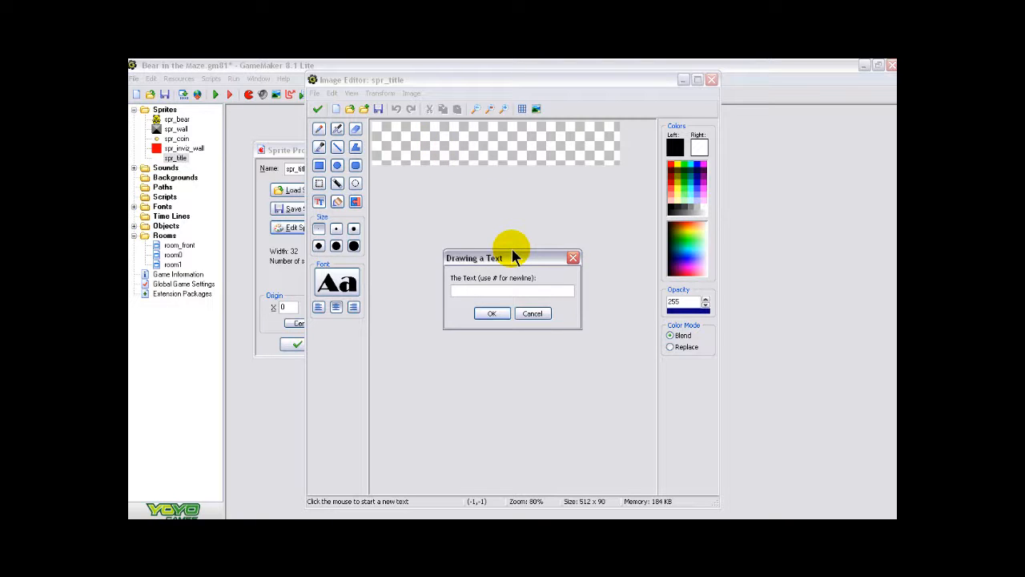
type("BEAR IN THE MAZE")
left_click(490, 314)
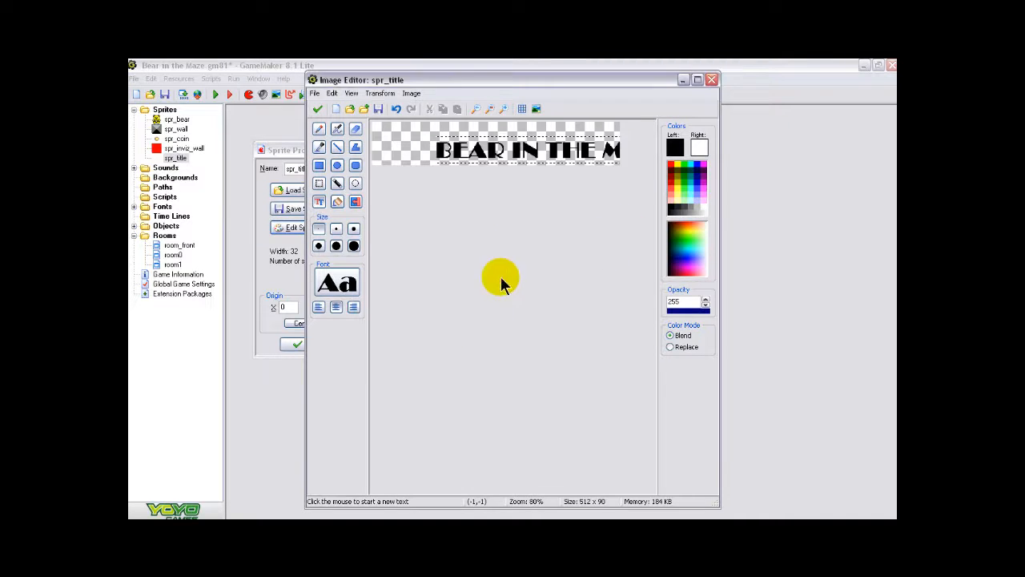
left_click_drag(531, 149, 471, 142)
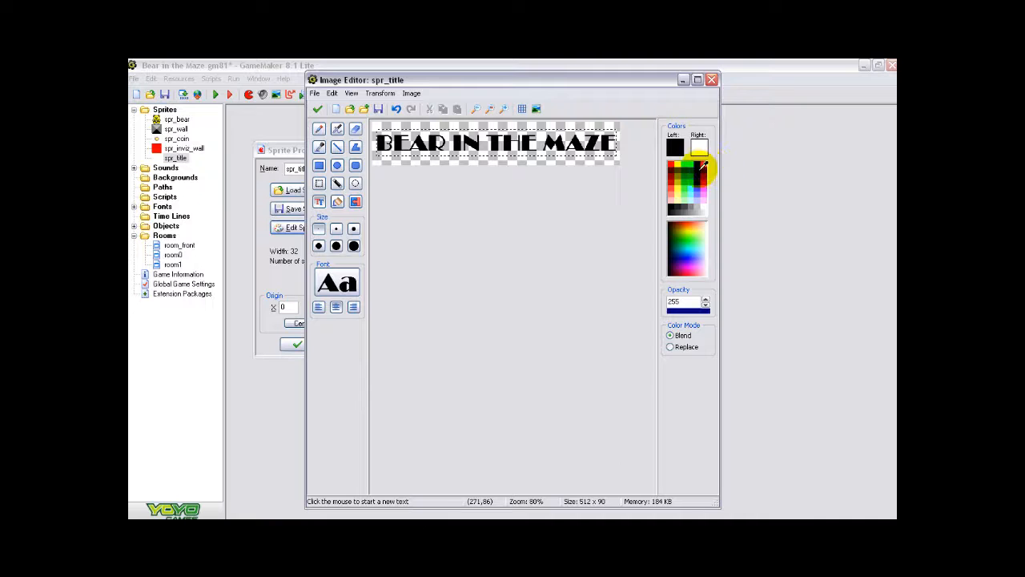
- Recolor the title text dark purple and fix it onto the image without adding another text
left_click(702, 165)
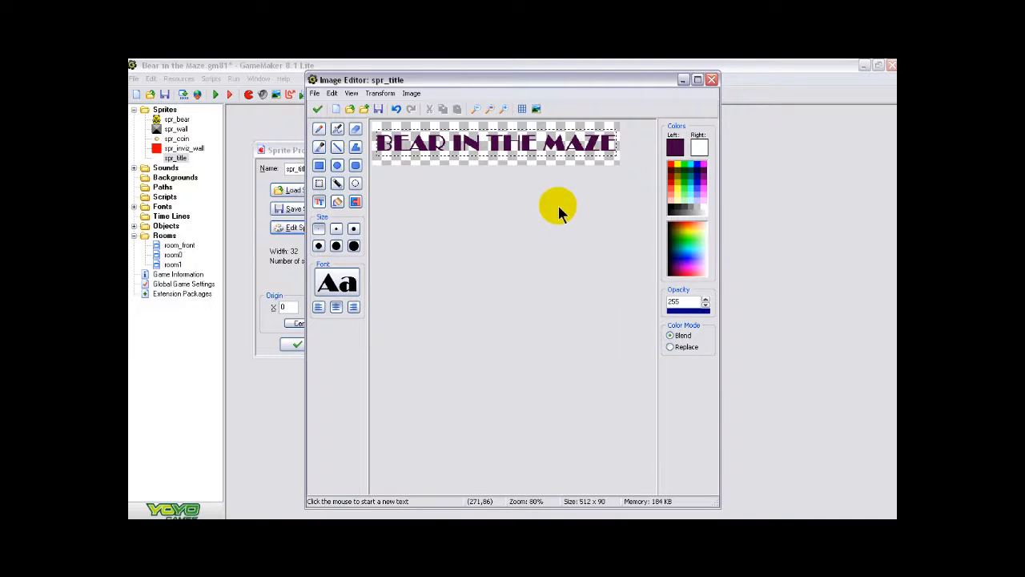
left_click(617, 162)
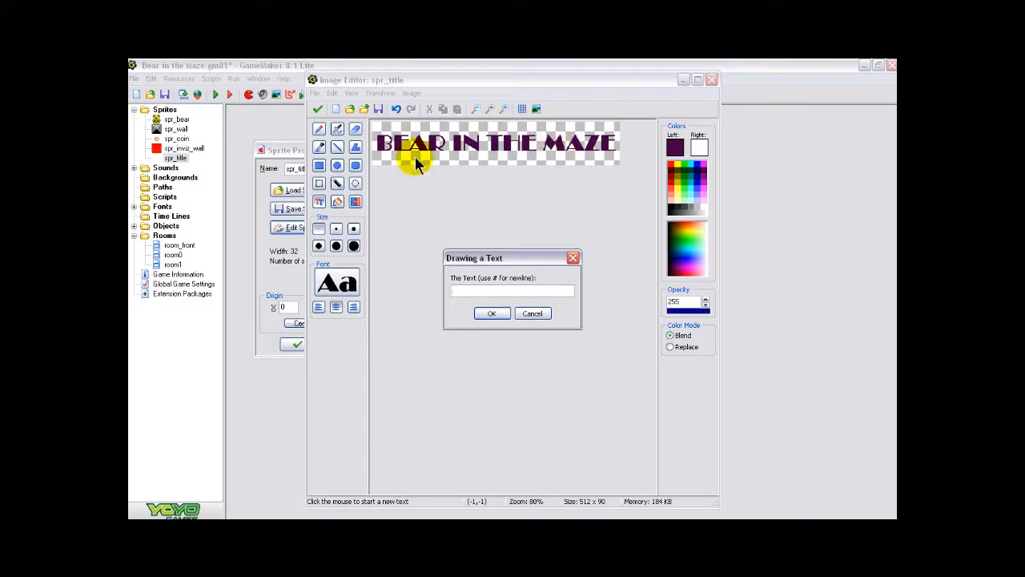
left_click(539, 314)
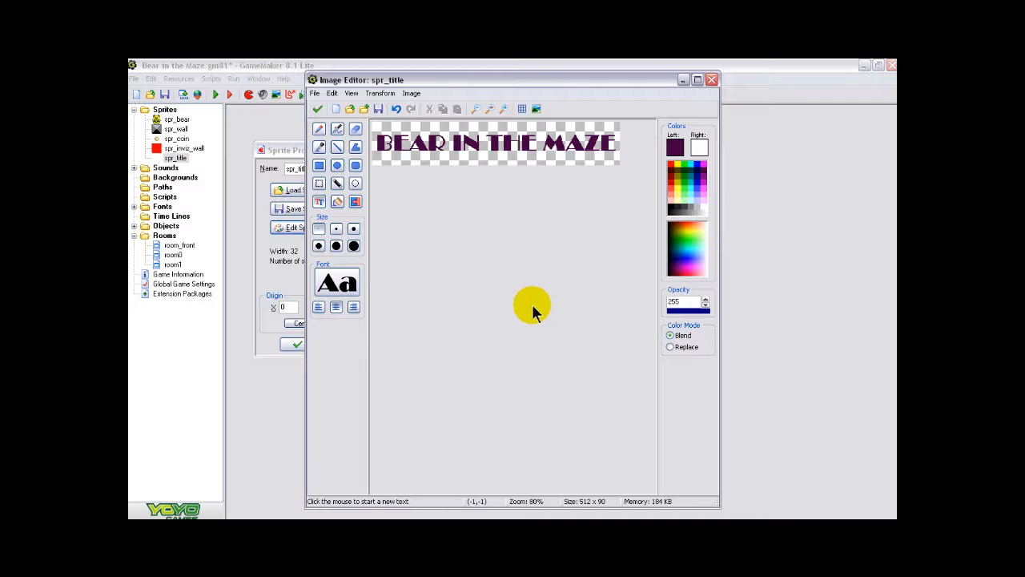
- Flood-fill the letter B of BEAR with bright cyan
left_click(505, 108)
left_click(505, 107)
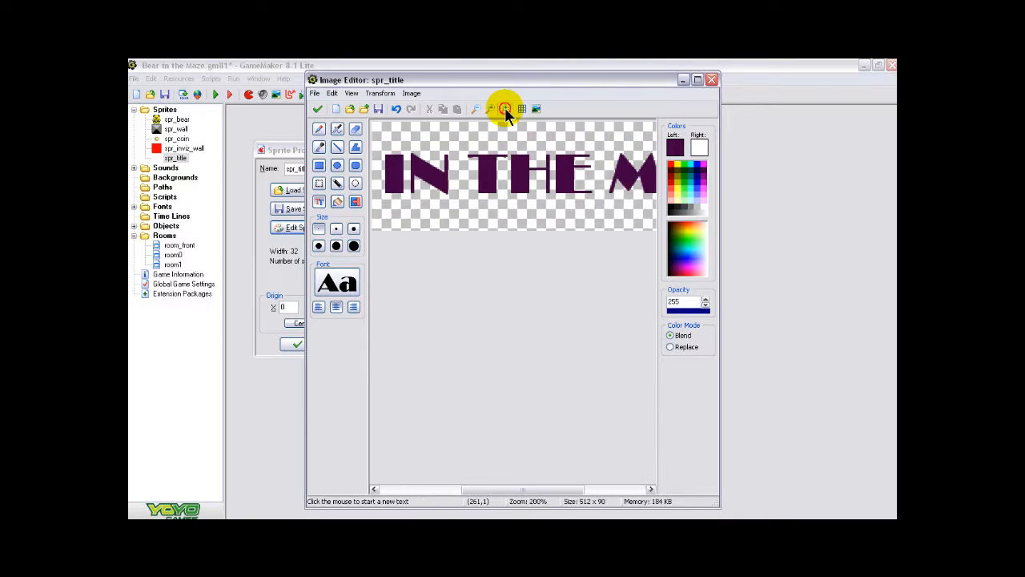
left_click(504, 107)
left_click_drag(526, 485, 392, 475)
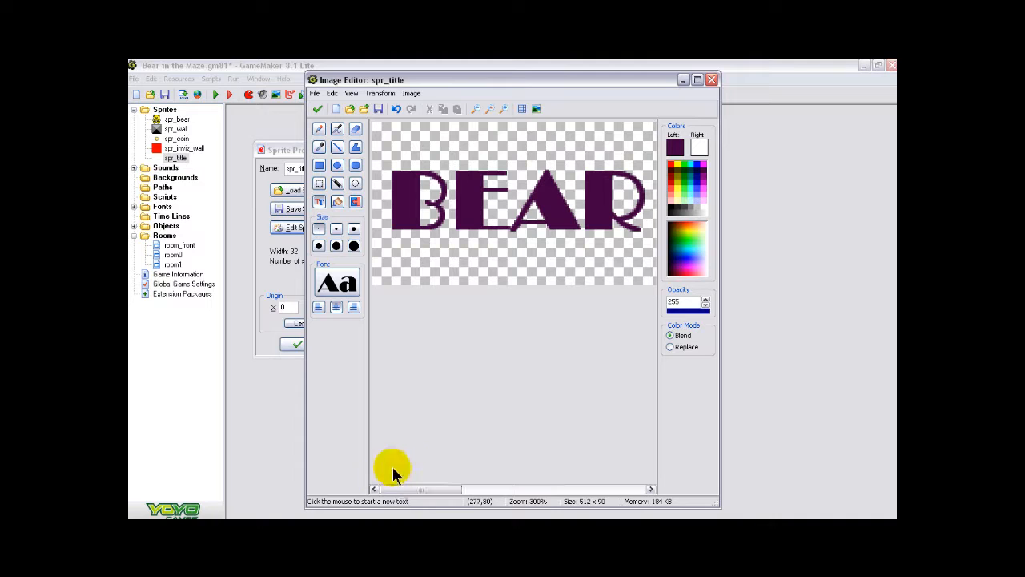
left_click(409, 95)
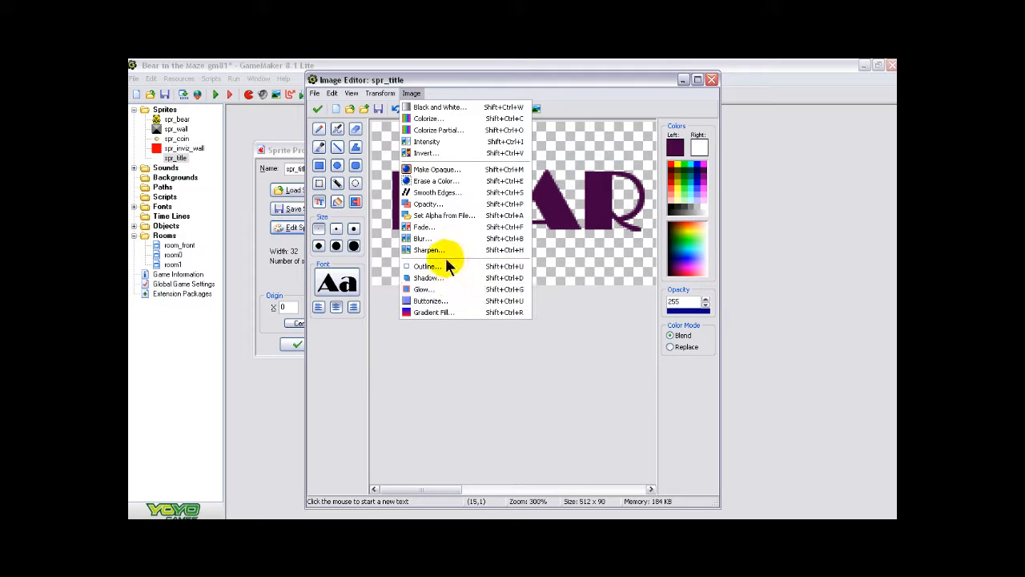
left_click(550, 324)
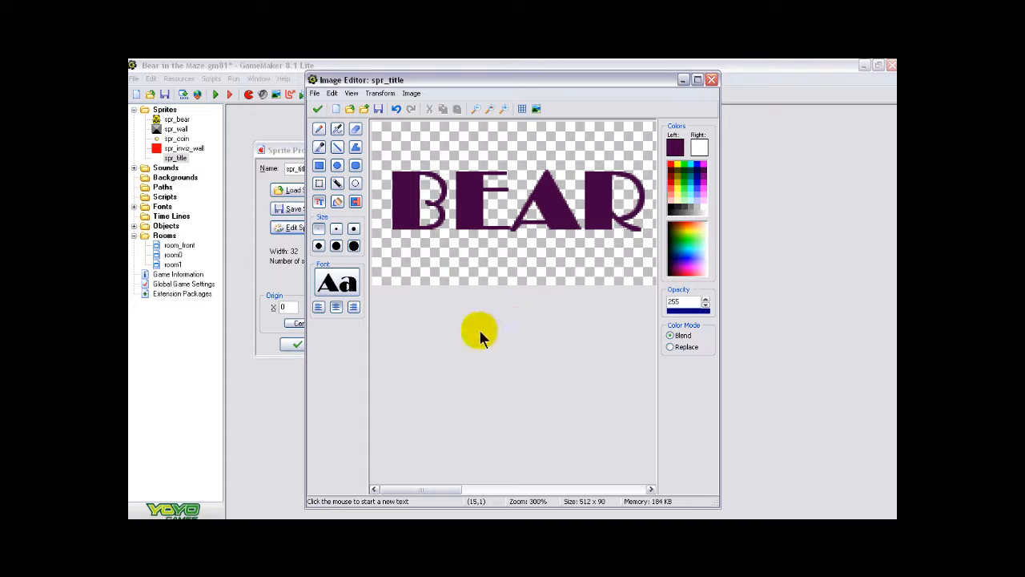
right_click(696, 163)
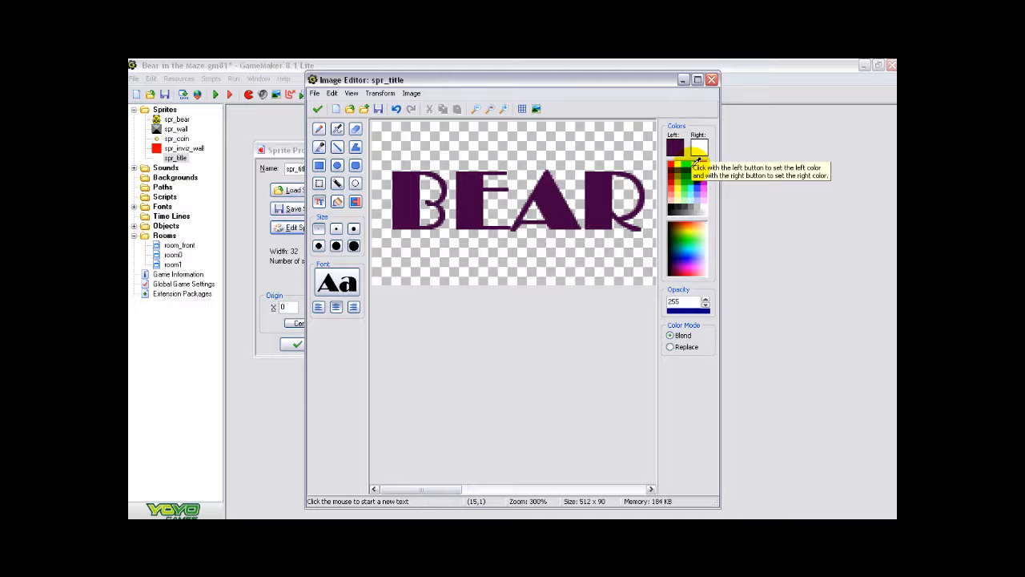
left_click(694, 176)
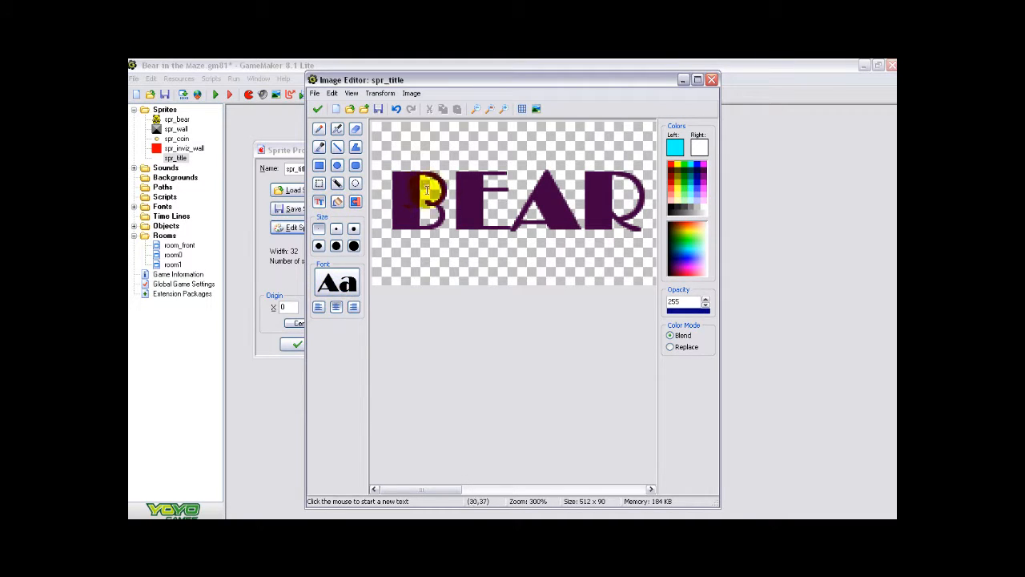
left_click(338, 201)
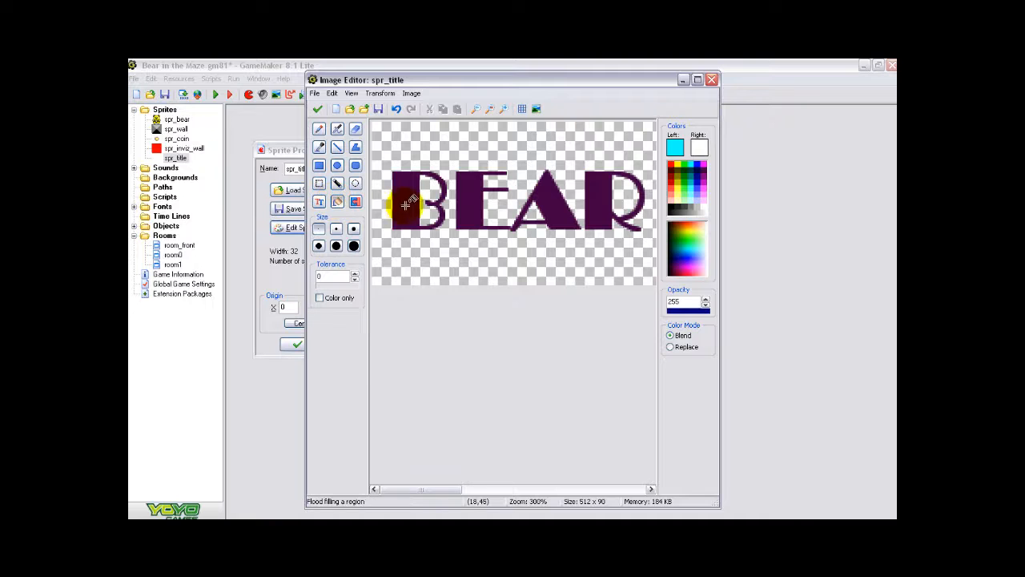
left_click(416, 228)
left_click(465, 215)
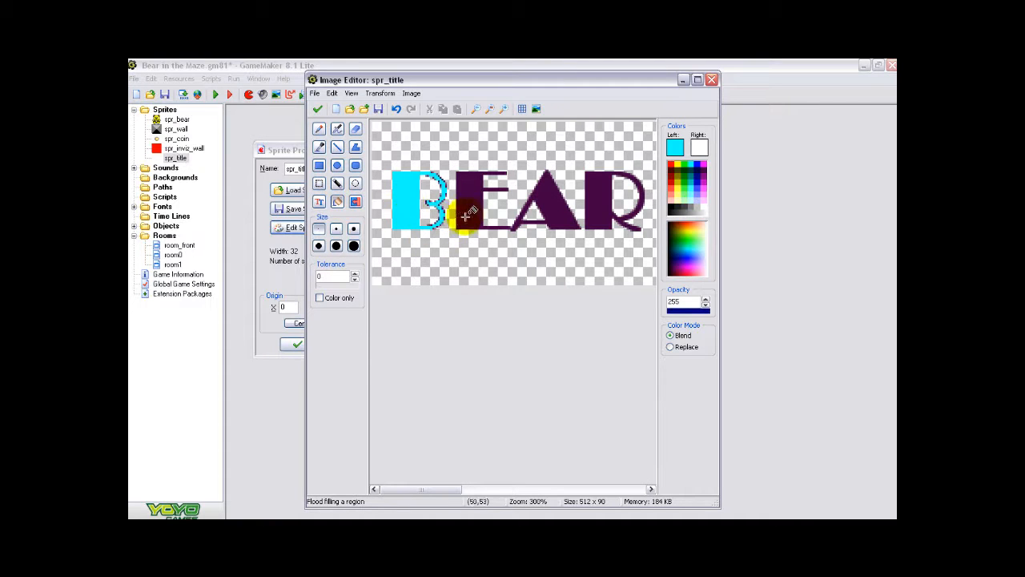
- Flood-fill the E and A of BEAR with medium teal and the R with dark teal
left_click(695, 178)
left_click(471, 202)
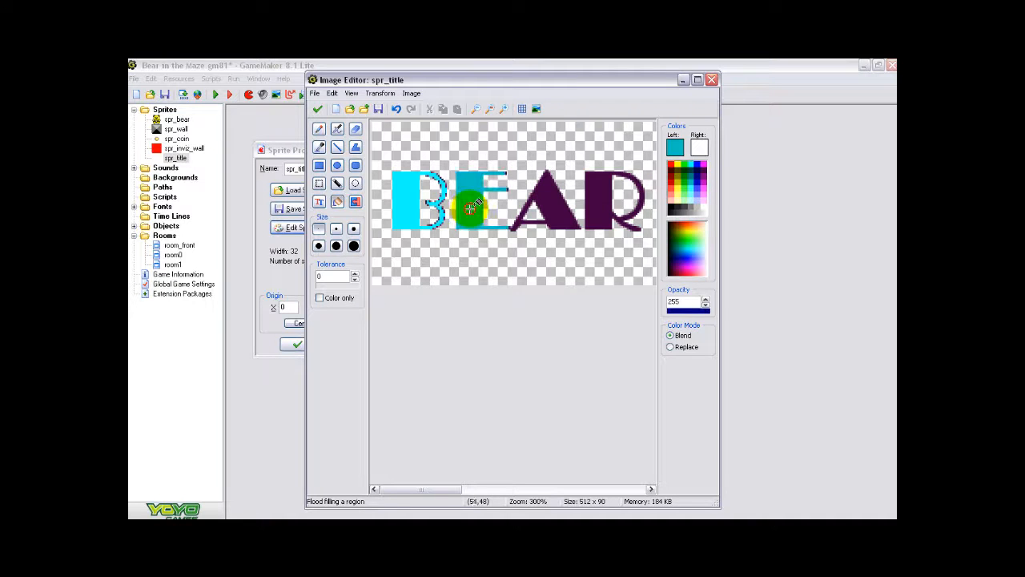
left_click(550, 213)
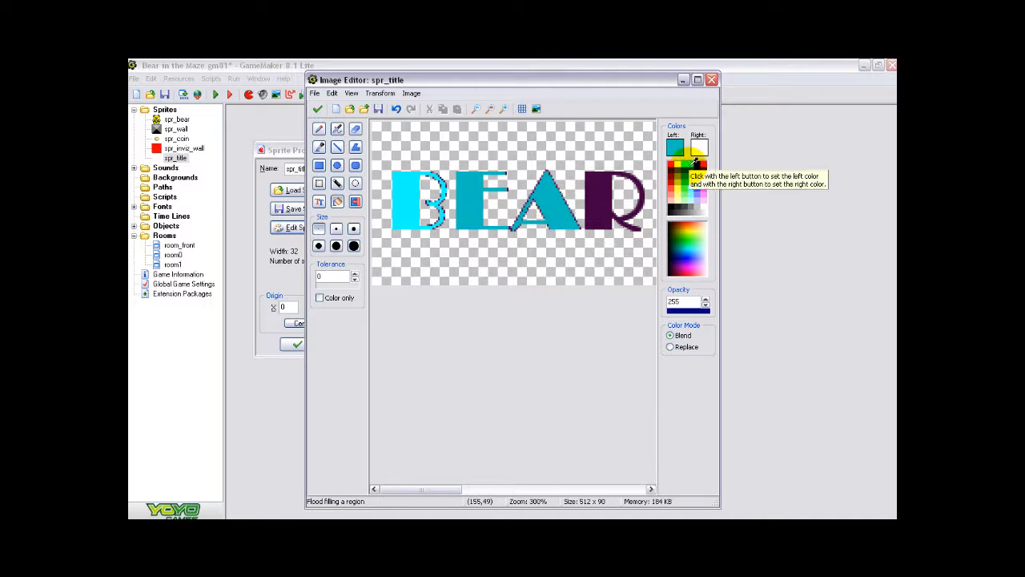
left_click(696, 168)
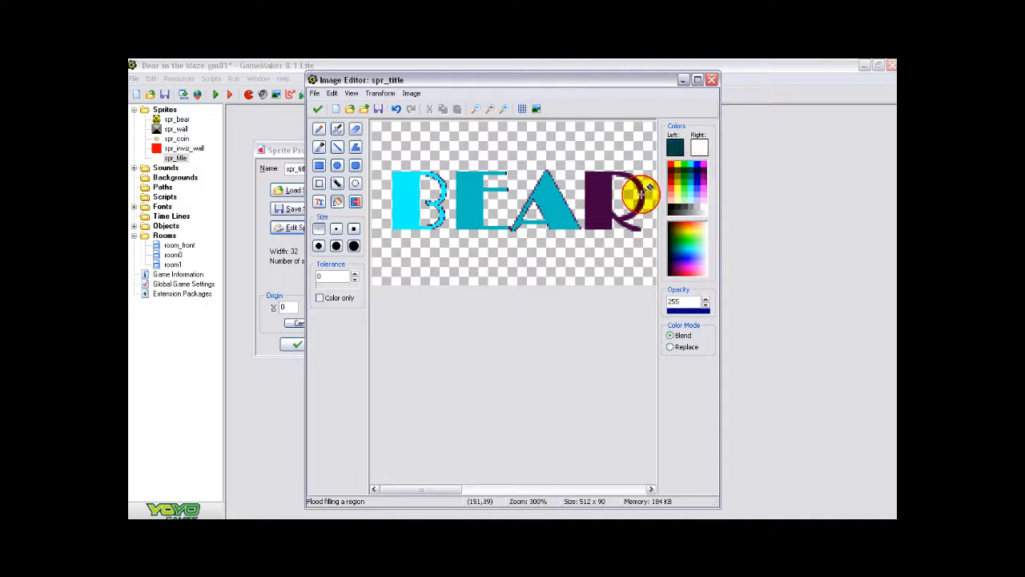
left_click(603, 206)
- Flood-fill both letters of the word IN with bright magenta
left_click_drag(433, 488, 517, 488)
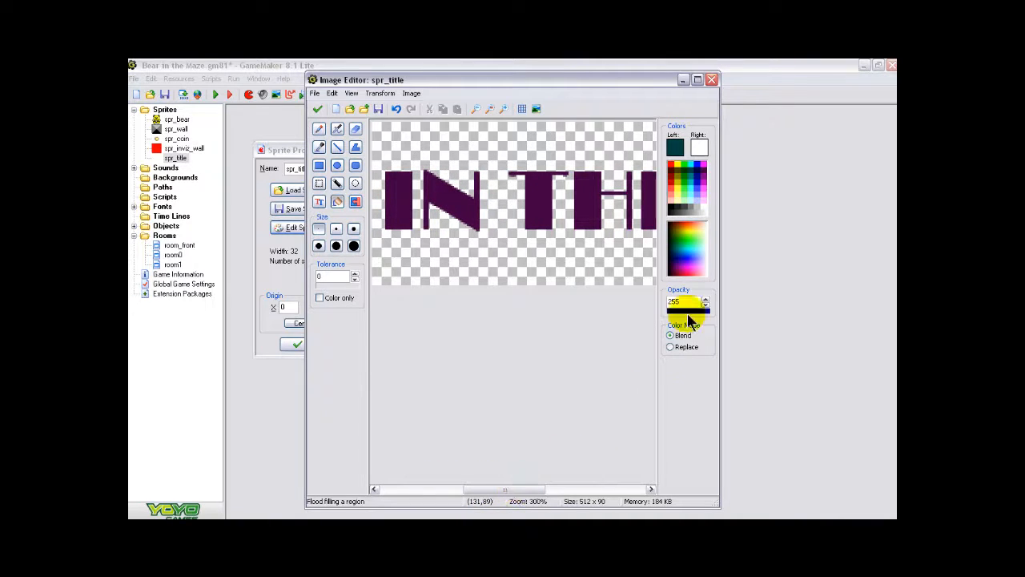
left_click(706, 163)
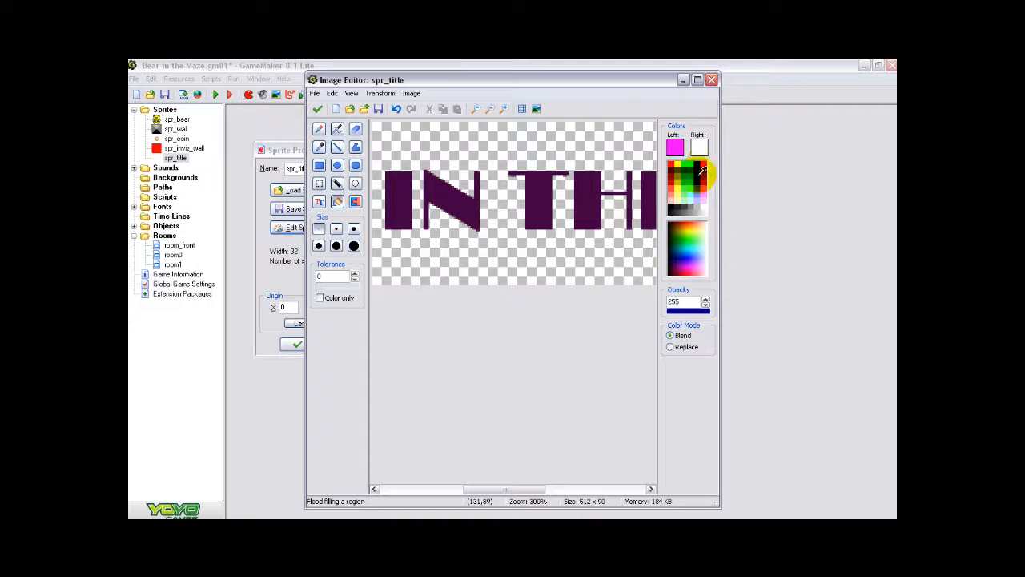
left_click(406, 211)
left_click(461, 205)
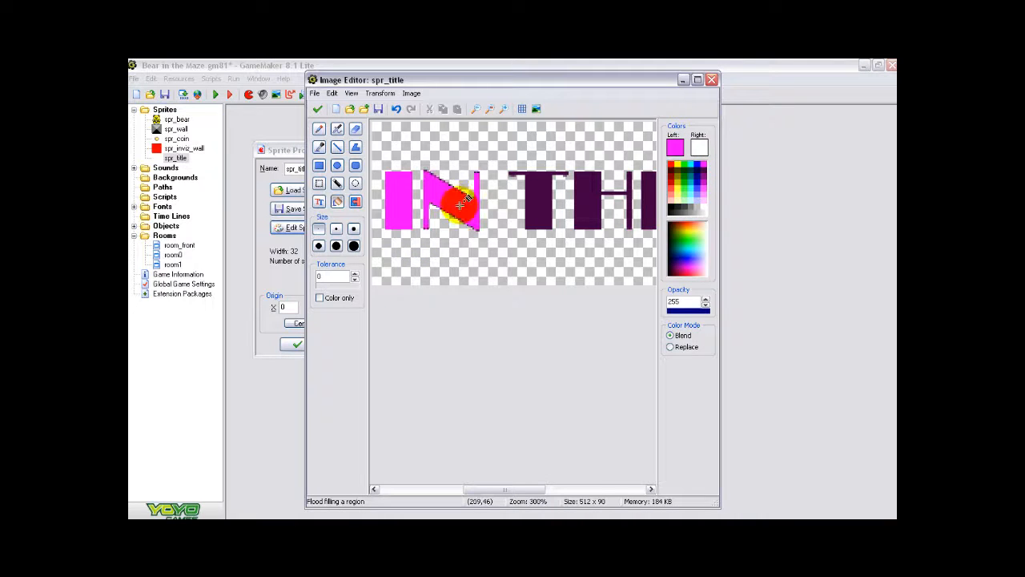
- Flood-fill the three letters of the word THE with a slightly darker magenta
left_click(708, 175)
left_click(532, 205)
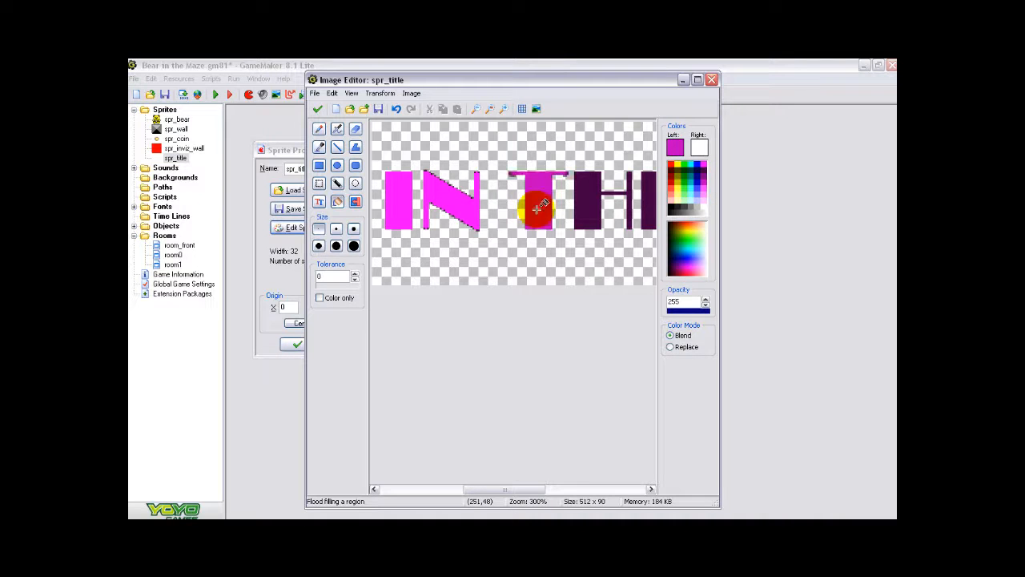
left_click(587, 205)
left_click_drag(520, 494, 569, 489)
left_click(486, 210)
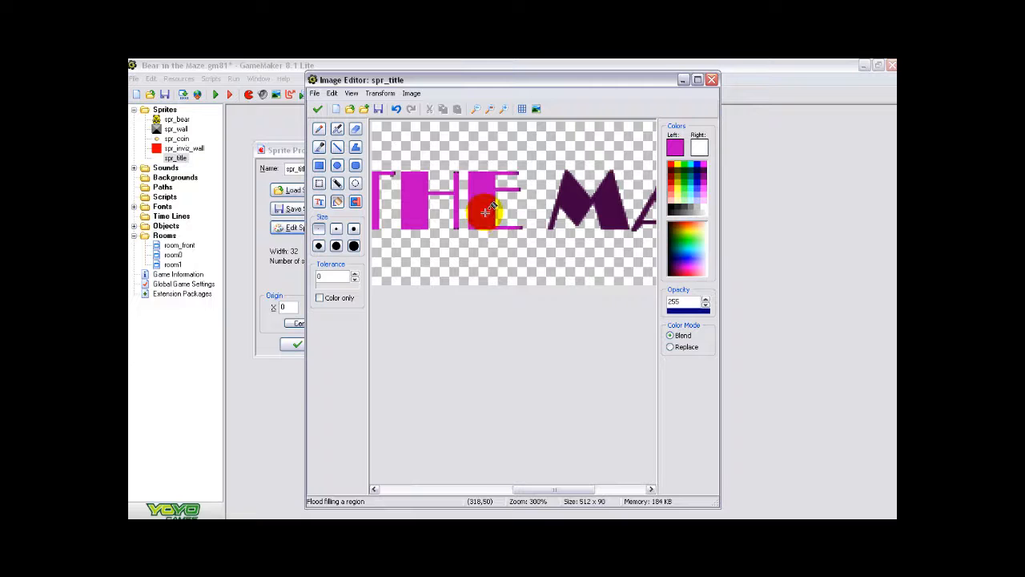
- Flood-fill the Z and E of MAZE with dark navy blue
left_click_drag(534, 489, 594, 493)
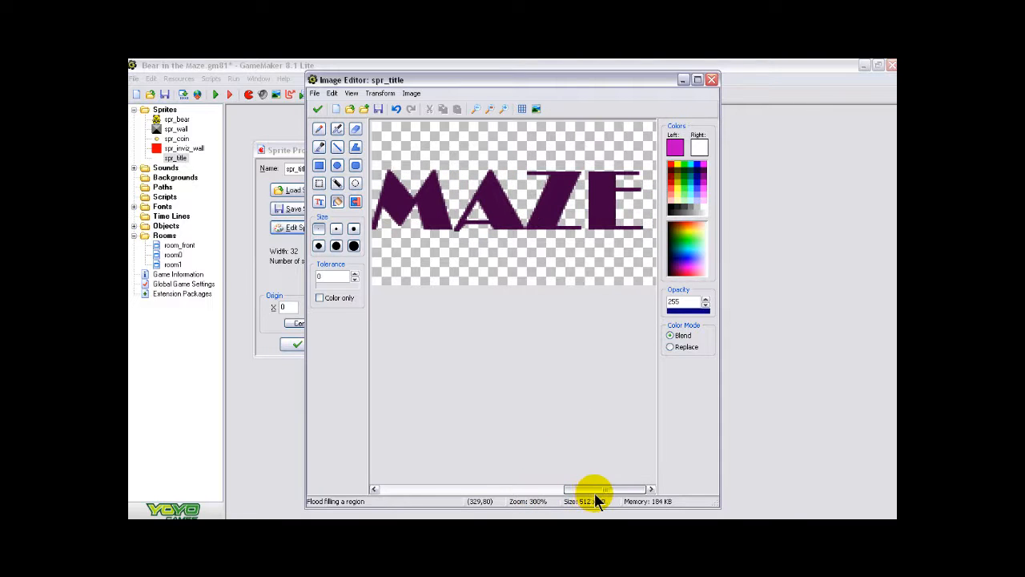
left_click(702, 166)
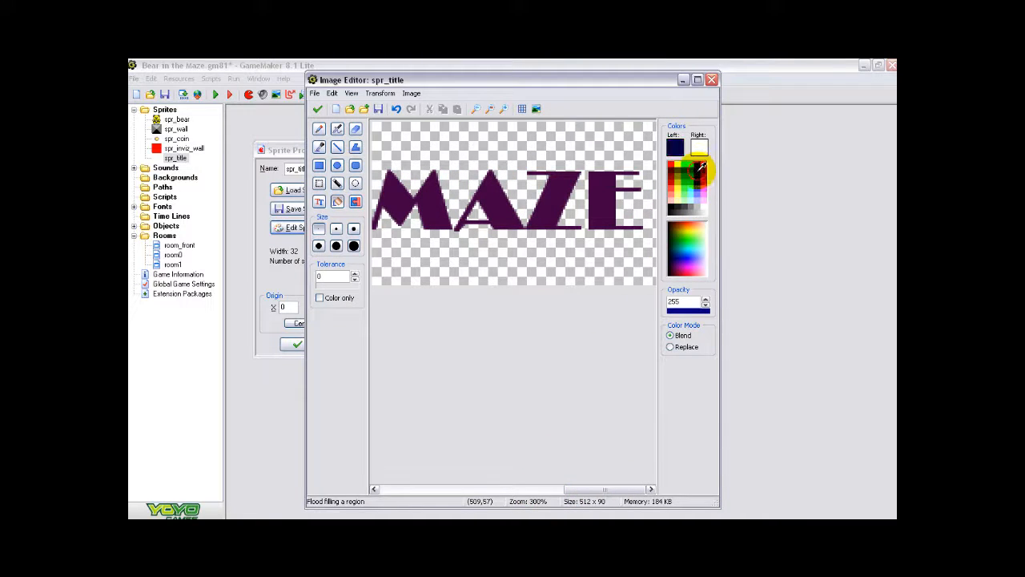
left_click(553, 204)
left_click(622, 192)
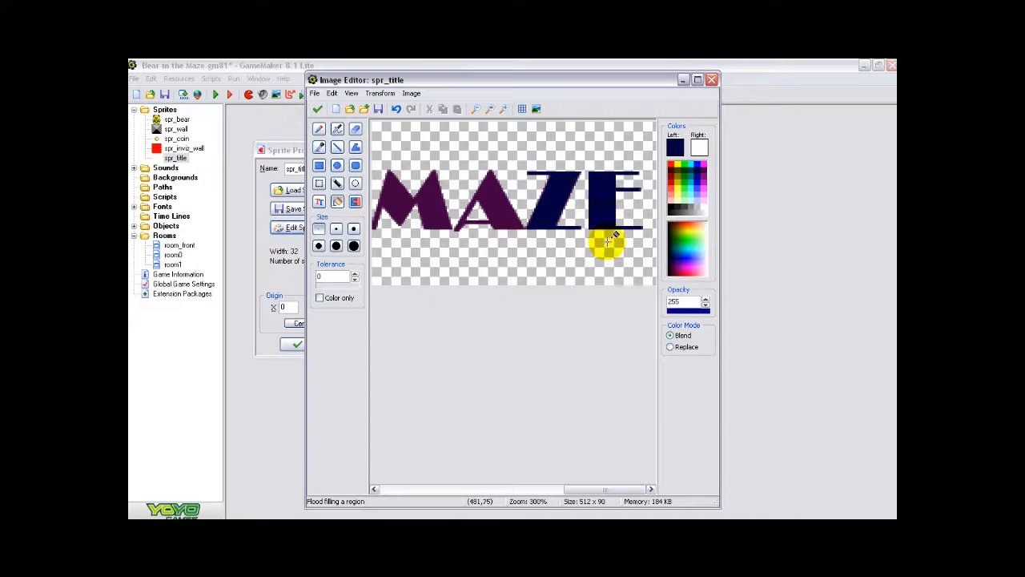
left_click(477, 107)
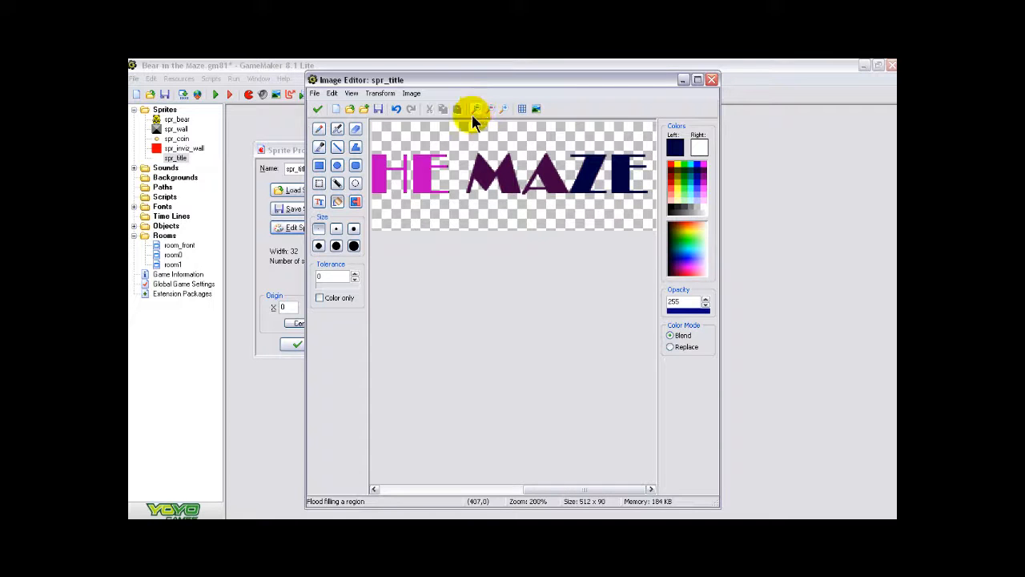
left_click(475, 108)
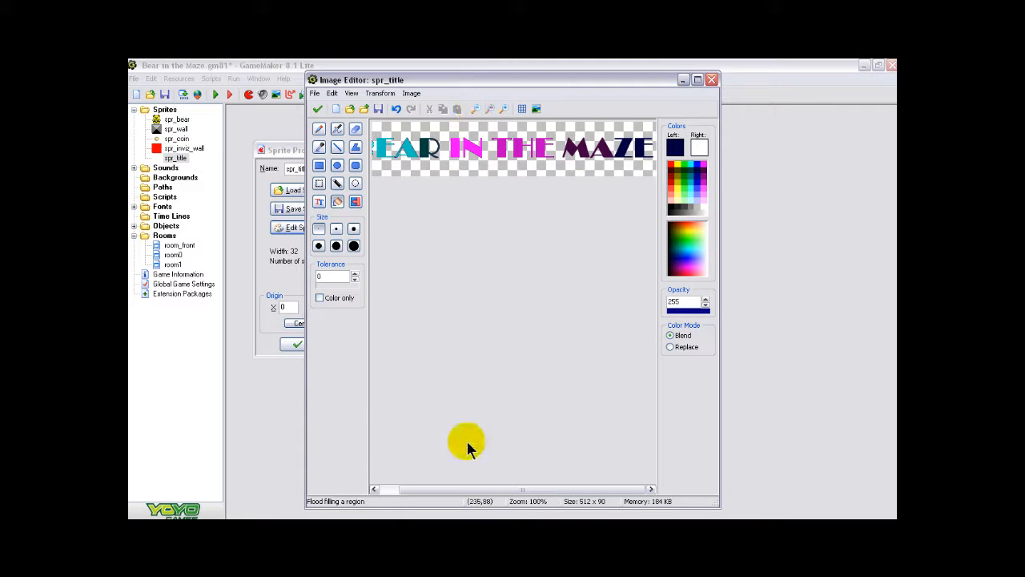
left_click_drag(470, 490, 441, 488)
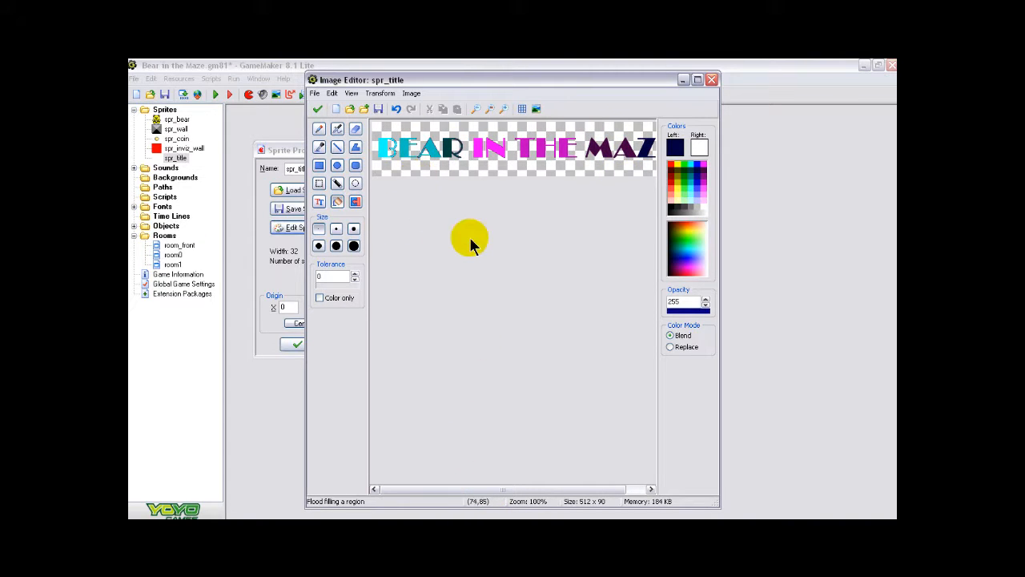
left_click(410, 94)
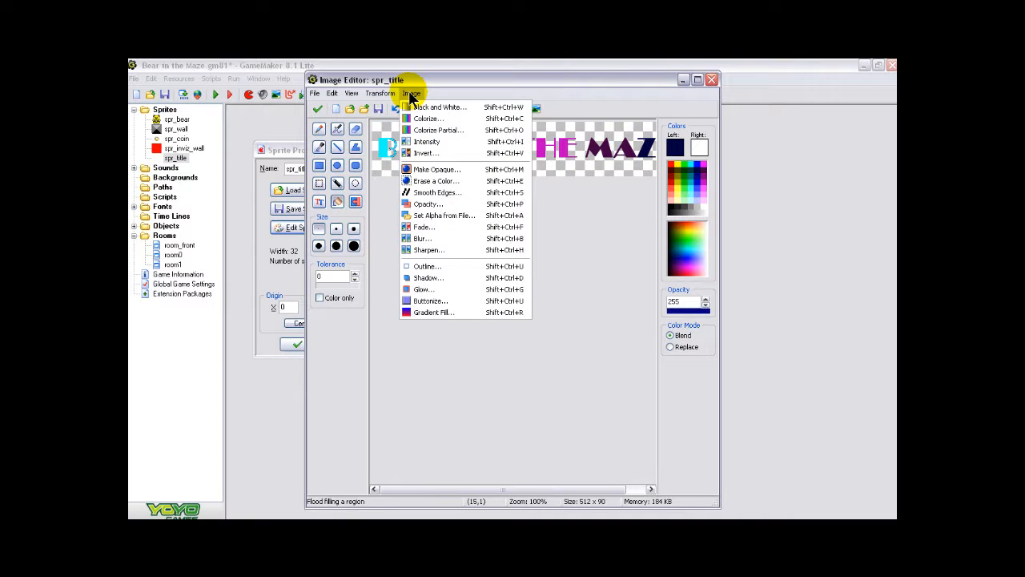
left_click(425, 119)
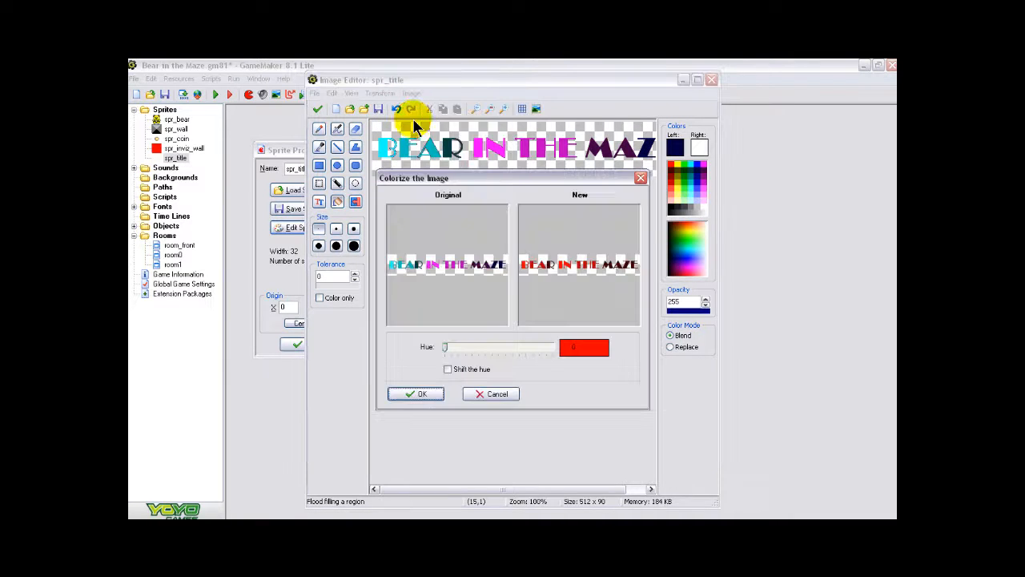
left_click_drag(445, 349, 476, 350)
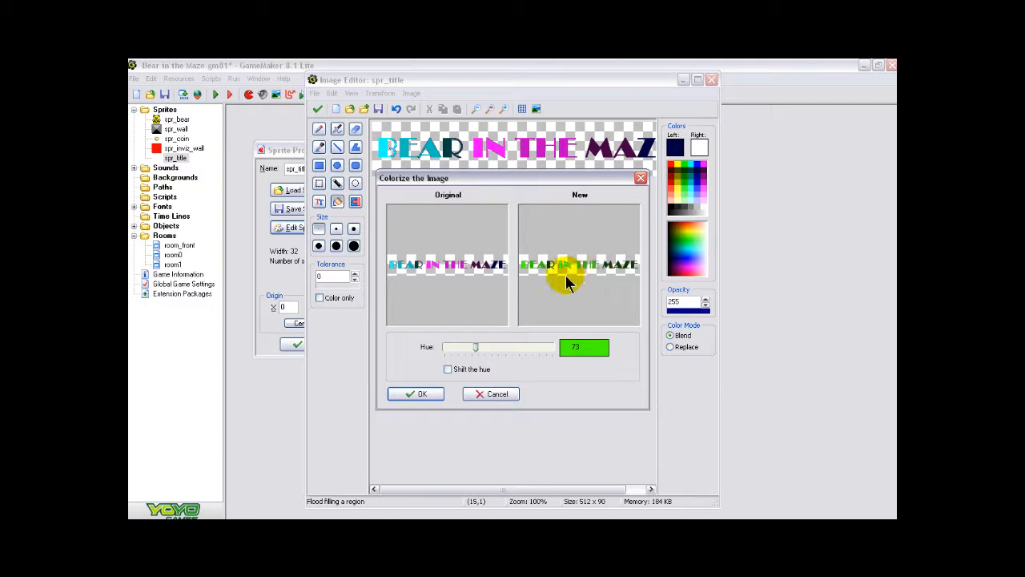
left_click(475, 350)
left_click_drag(475, 350, 511, 351)
left_click(497, 393)
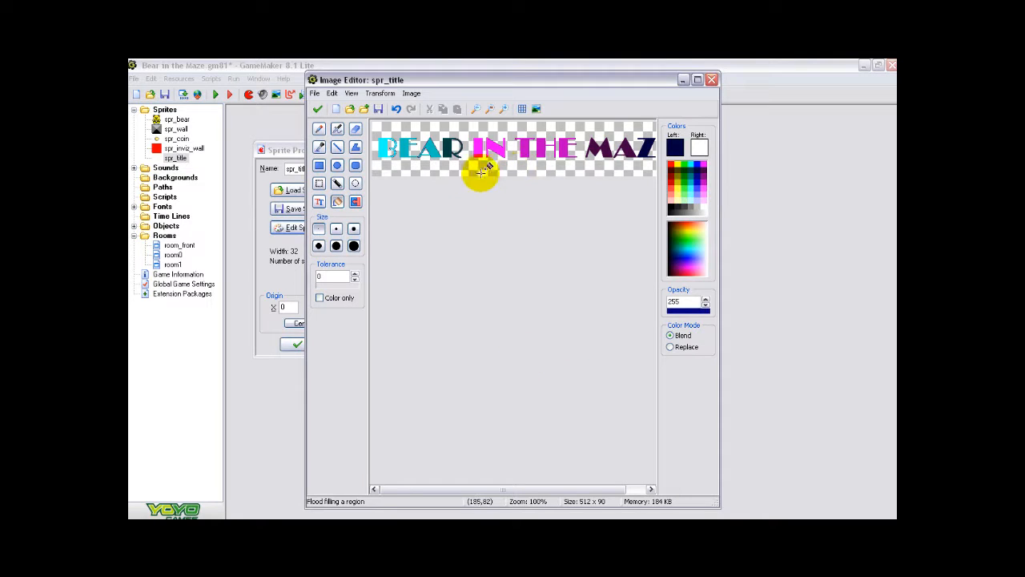
- Accept the edited title image and confirm the spr_title sprite and its properties
left_click(318, 110)
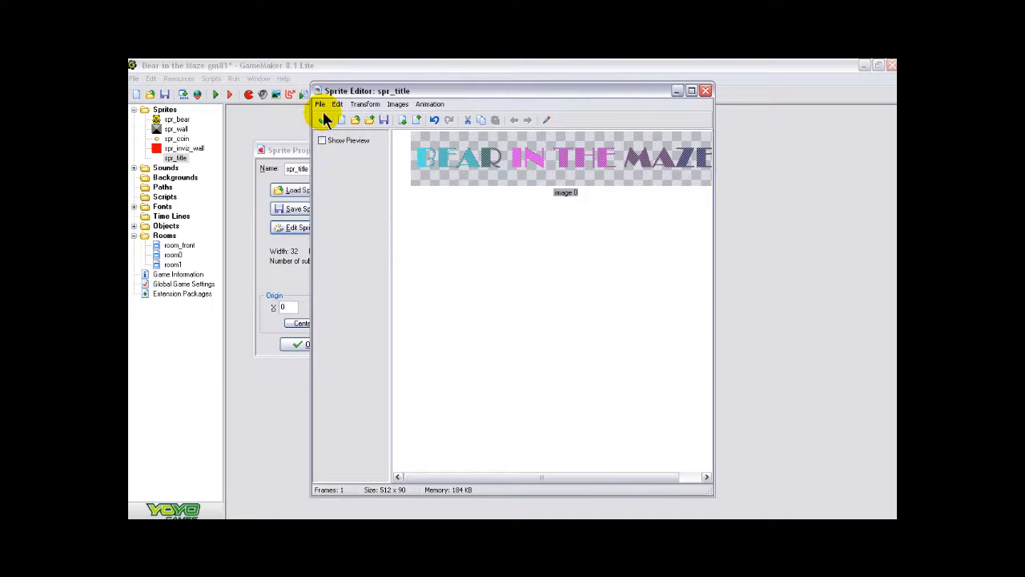
left_click(322, 118)
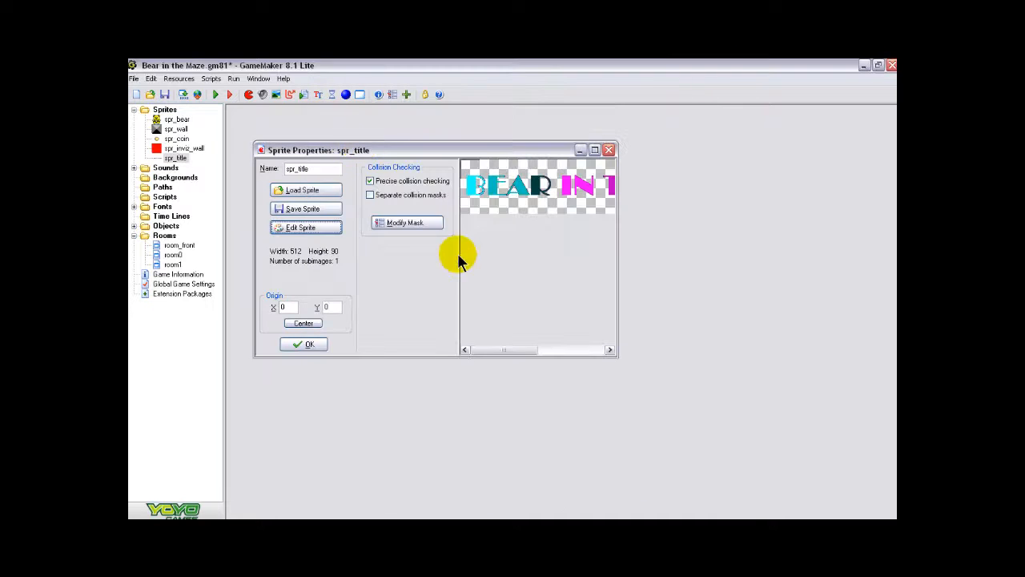
left_click(310, 345)
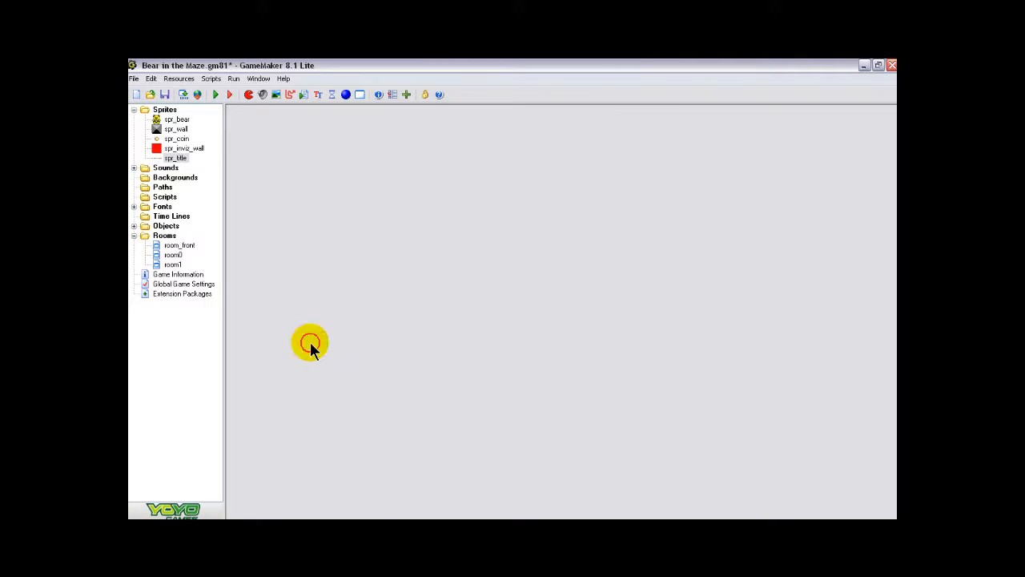
- Create a new object named obj_title that uses the spr_title sprite and confirm its properties
left_click(346, 95)
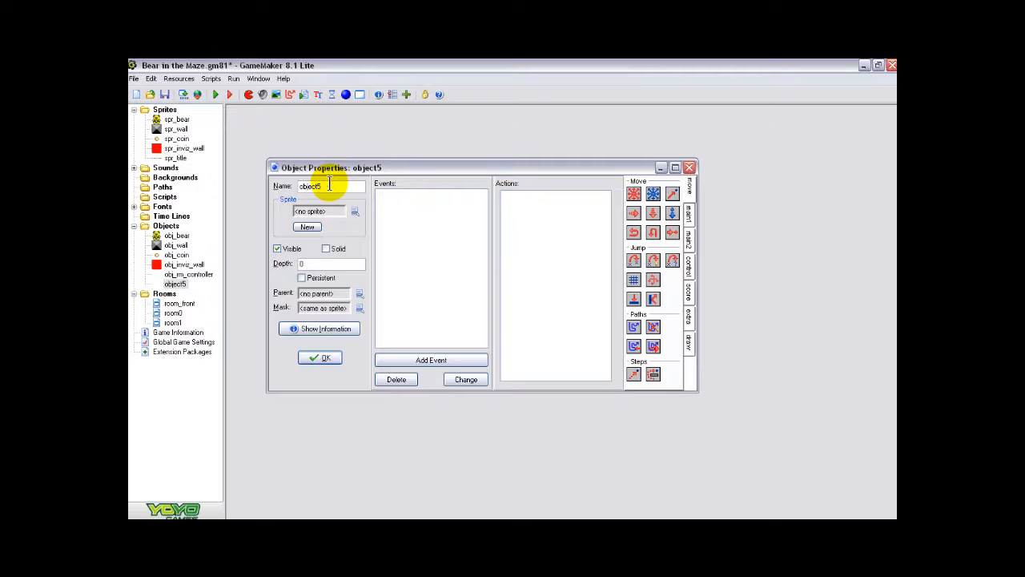
key("BackSpace")
key("BackSpace")
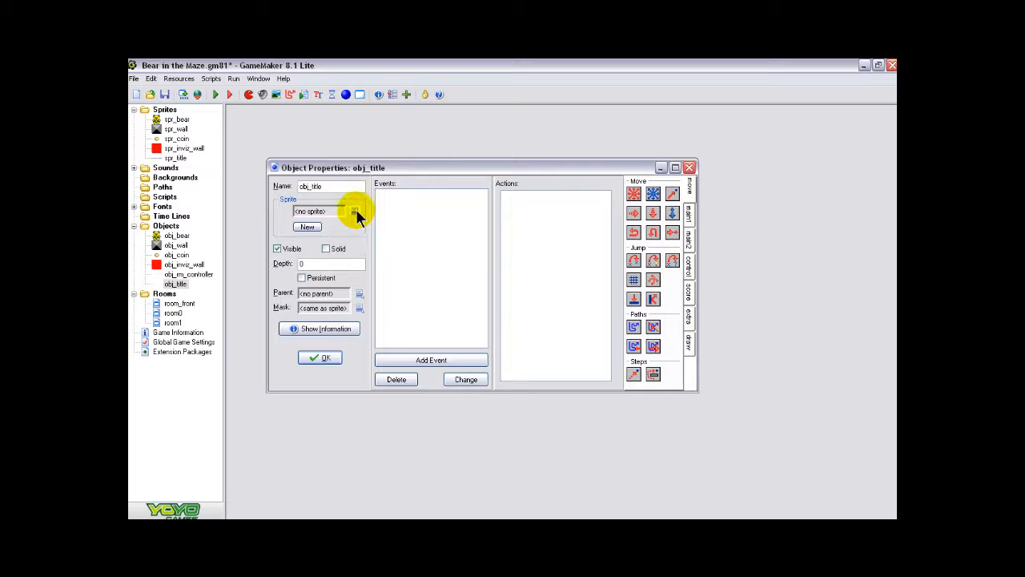
left_click(355, 213)
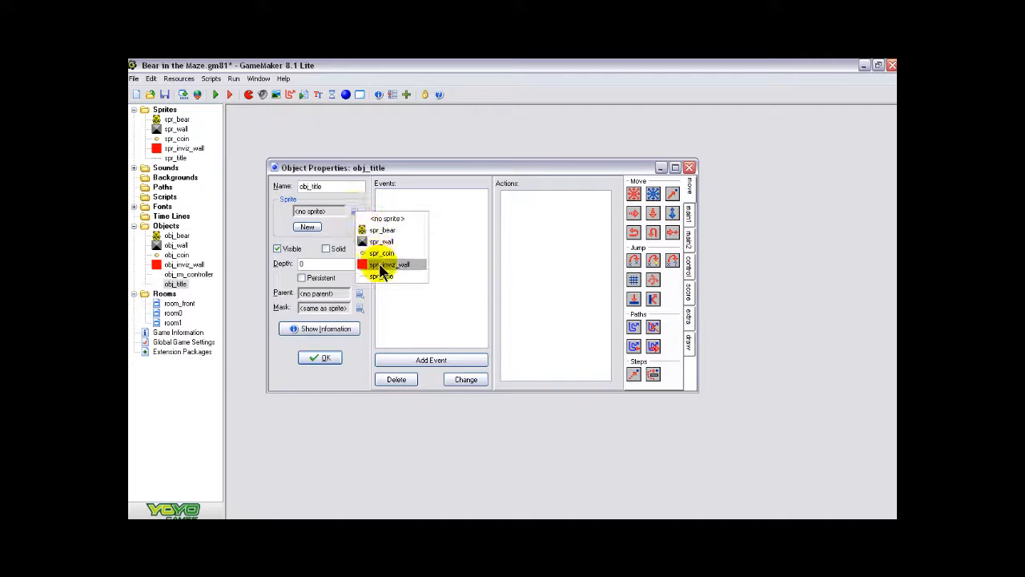
left_click(381, 277)
left_click(332, 361)
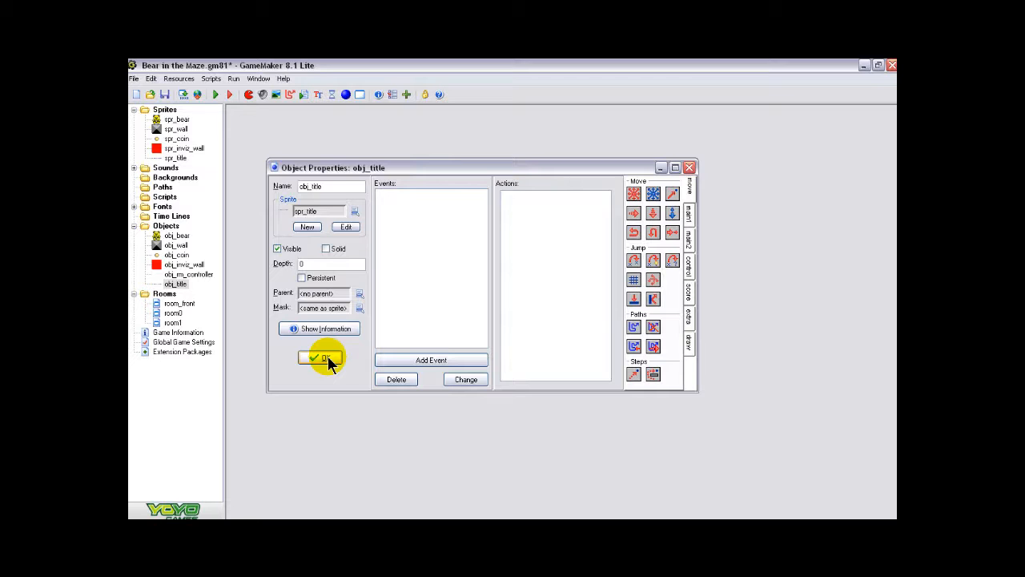
- Open room_front for editing with its full grid in view
double_click(188, 306)
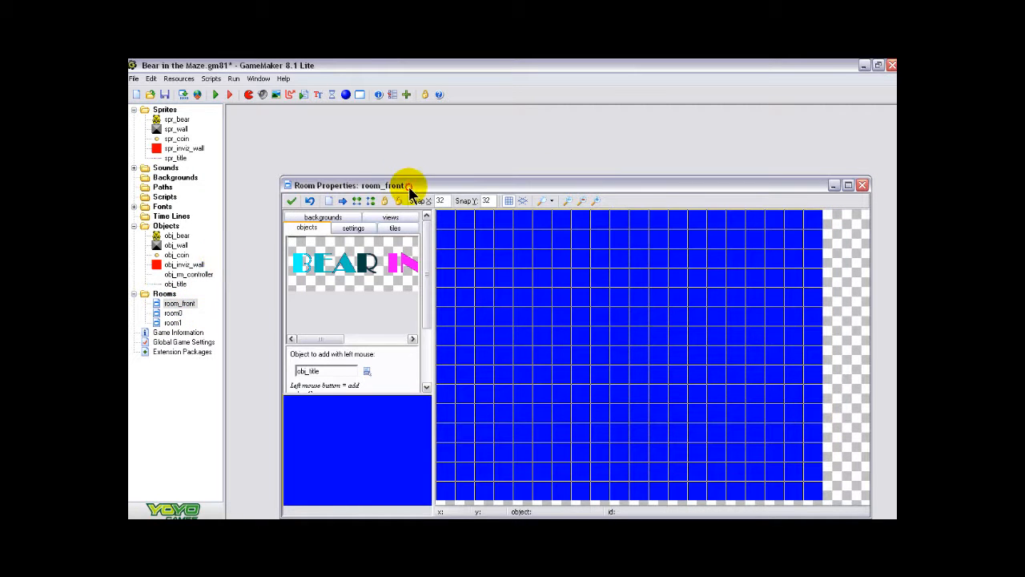
left_click_drag(408, 186, 389, 113)
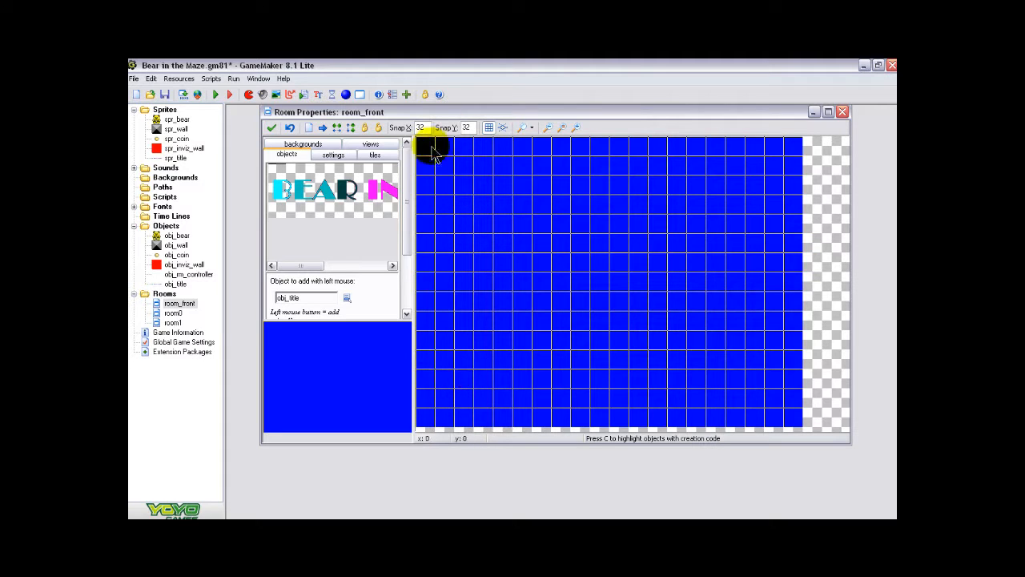
left_click(462, 192)
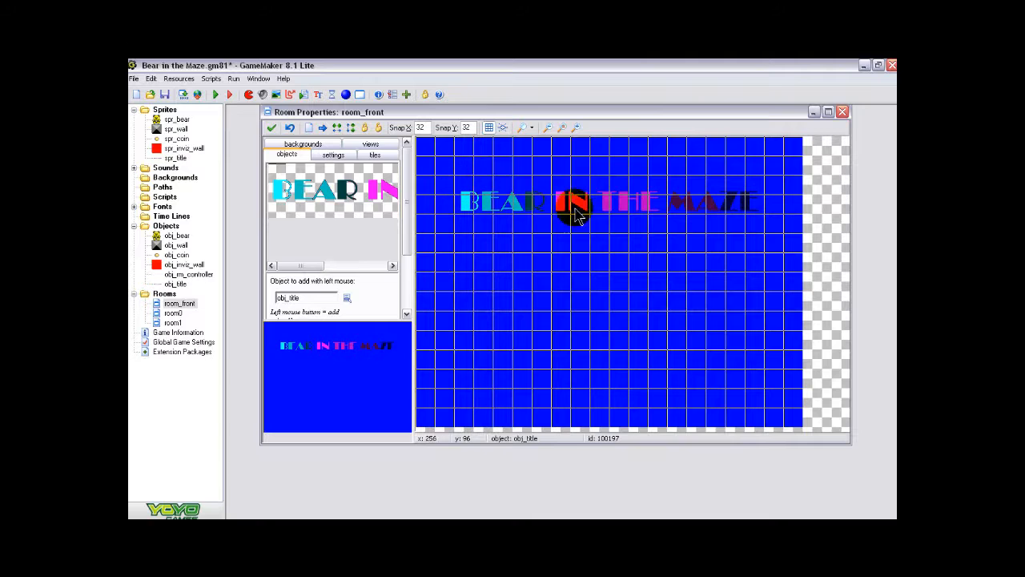
right_click(463, 192)
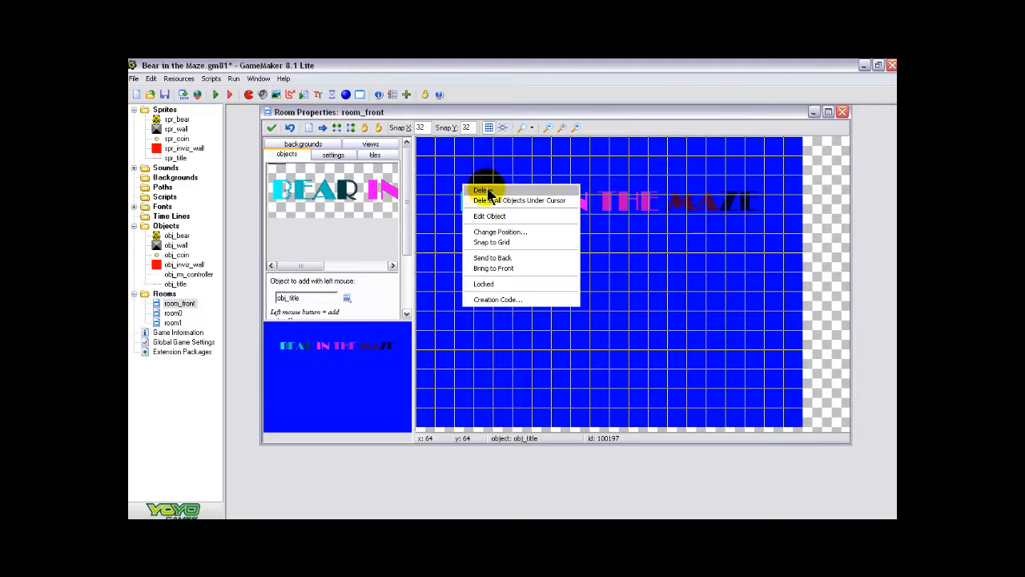
left_click(483, 194)
- Place obj_title in room_front at x 64, y 128, check it without the grid, and save the room
left_click(465, 227)
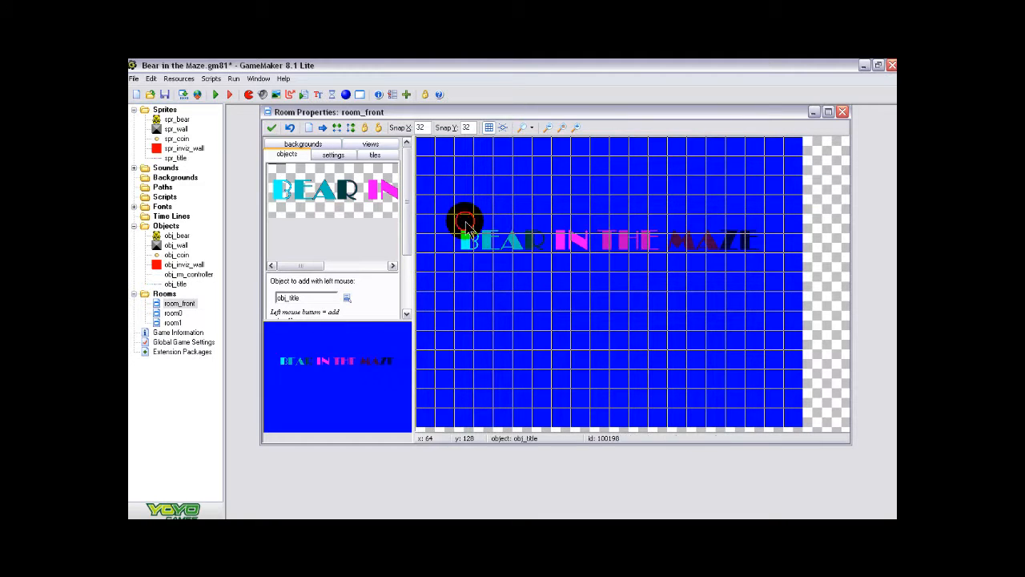
left_click(488, 128)
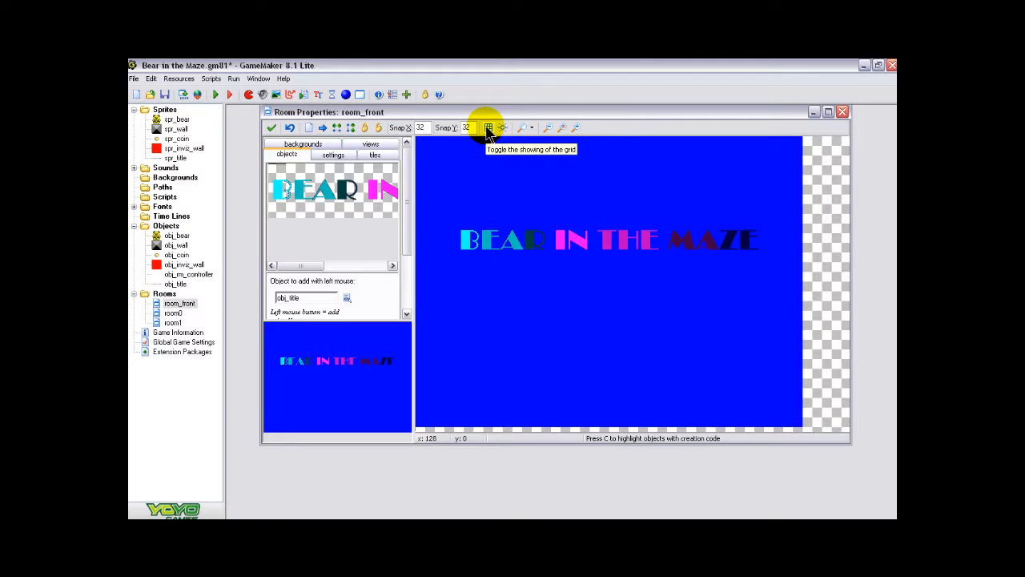
left_click(488, 129)
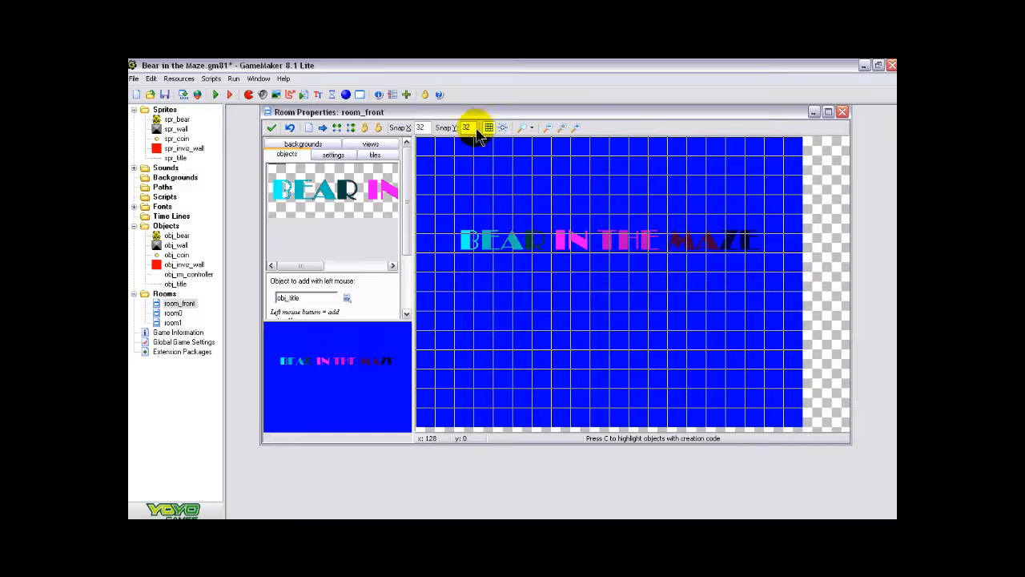
left_click(272, 128)
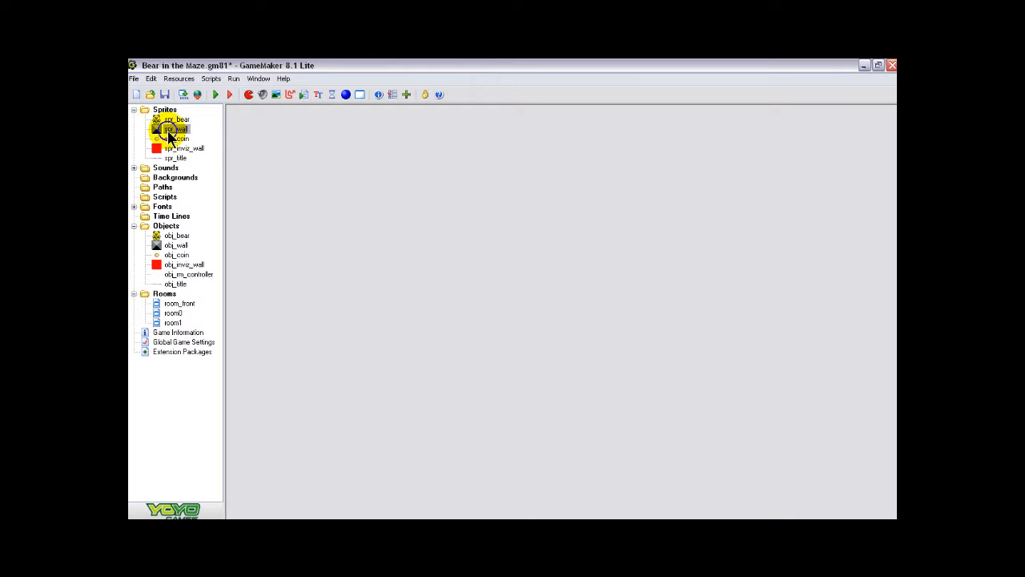
- Duplicate the spr_wall sprite and open the copy's image for pixel editing
right_click(171, 131)
left_click(193, 151)
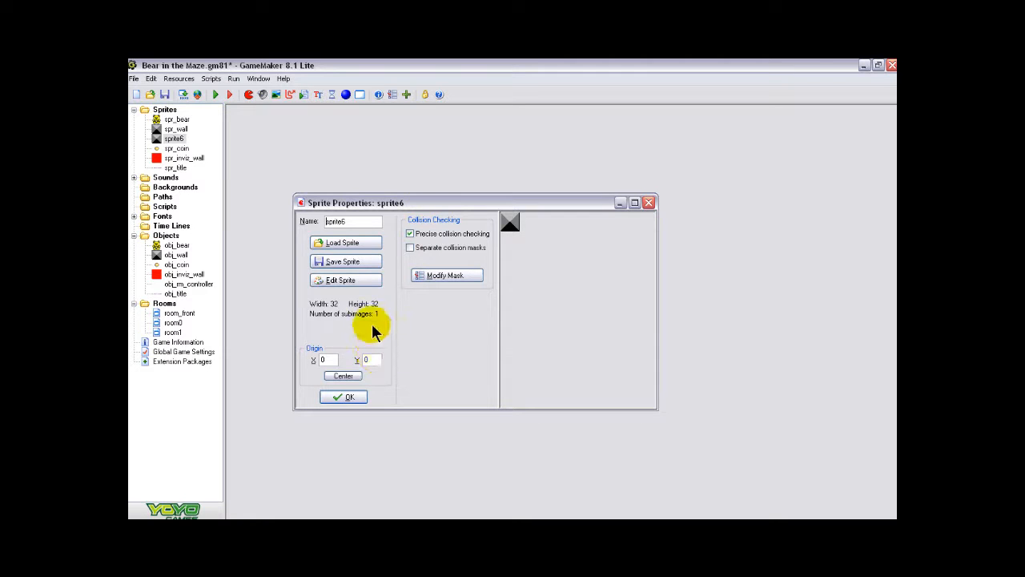
left_click(342, 280)
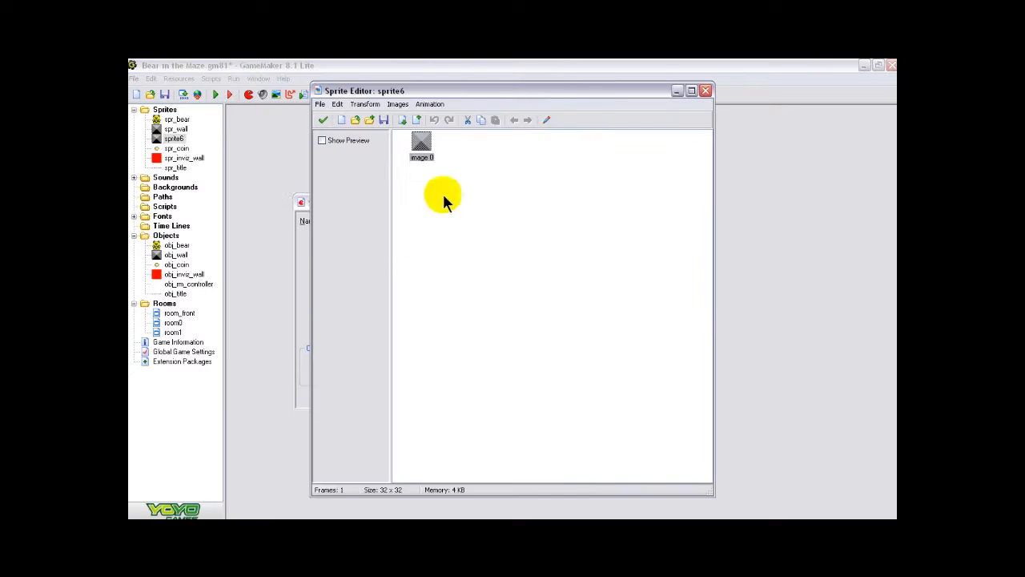
left_click(546, 118)
left_click(505, 108)
double_click(505, 108)
left_click(505, 108)
double_click(505, 108)
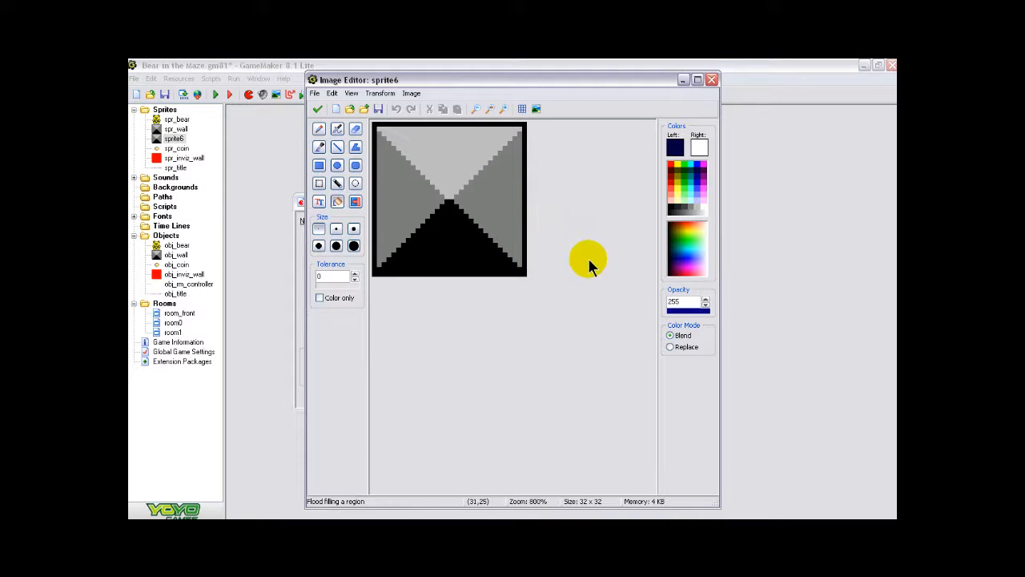
- Flood-fill the wall block's black border and lower face with dark purple and its upper face with bright magenta
left_click(335, 200)
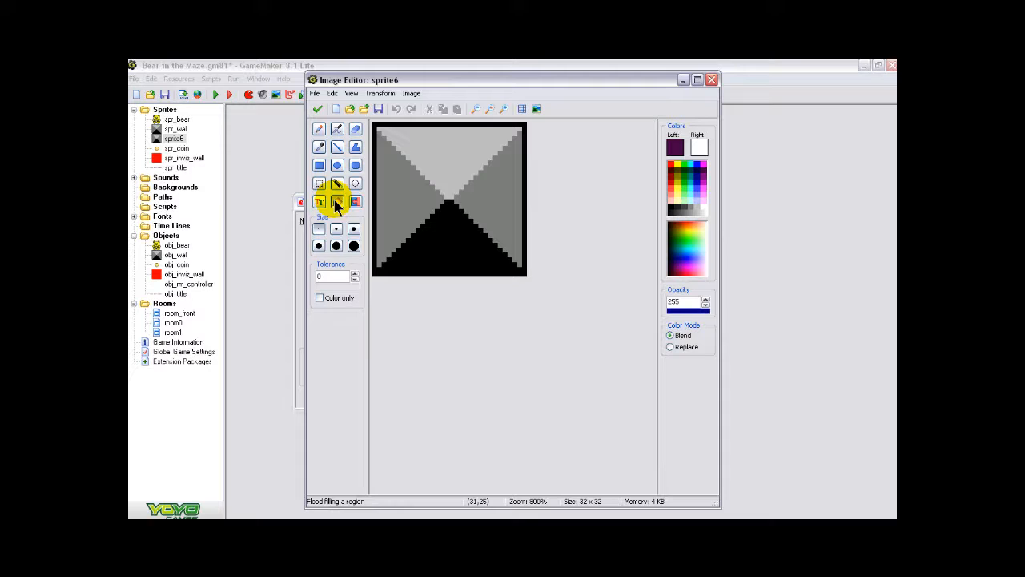
left_click(451, 250)
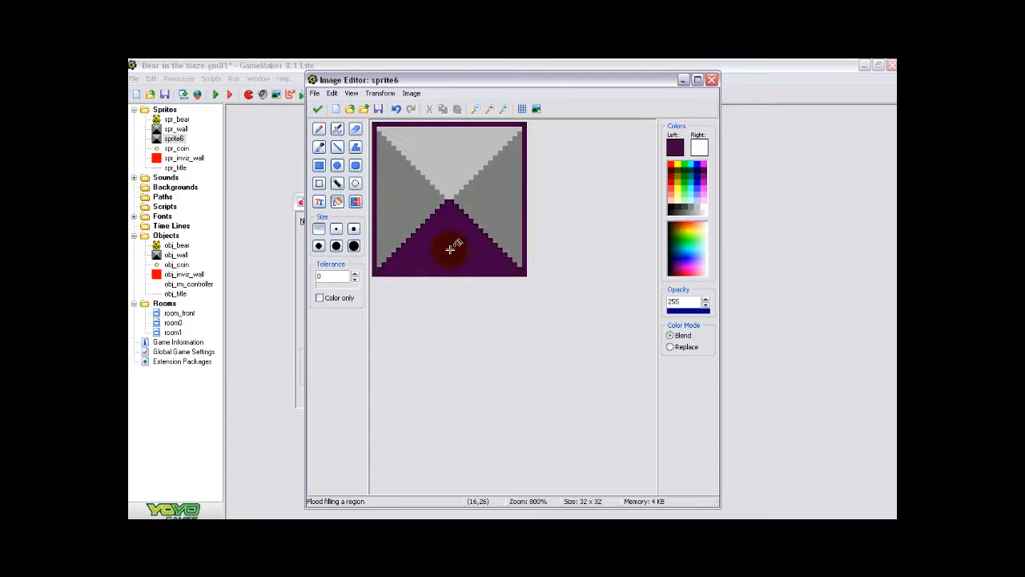
left_click(705, 163)
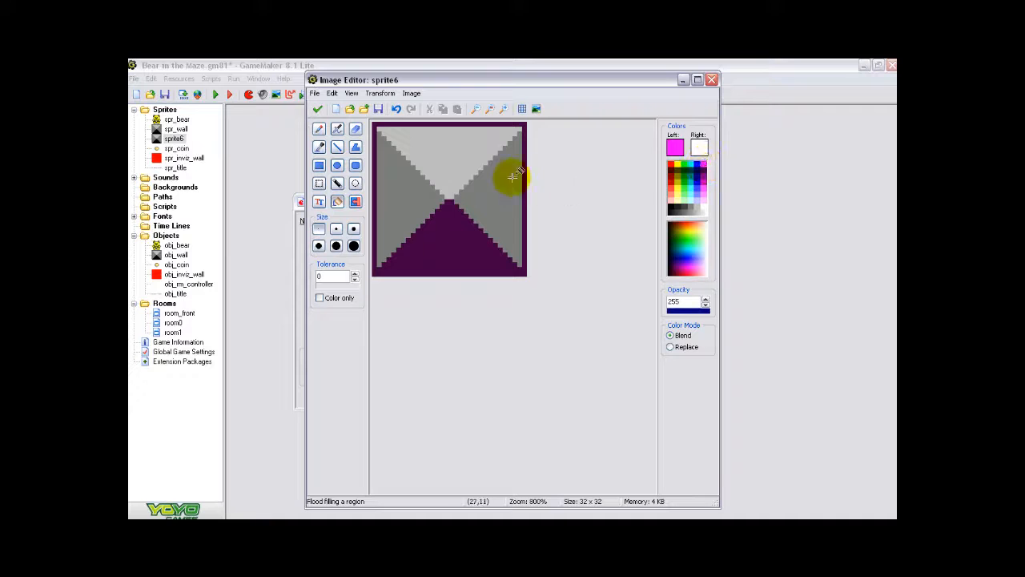
left_click(453, 137)
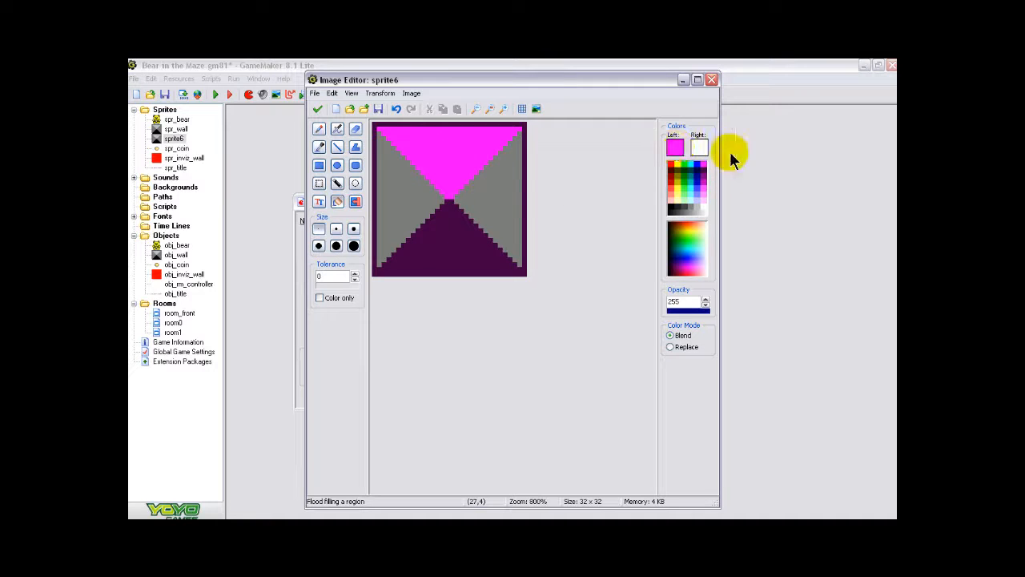
- Flood-fill both side faces of the wall block with a slightly darker magenta and accept the edited image
left_click(705, 174)
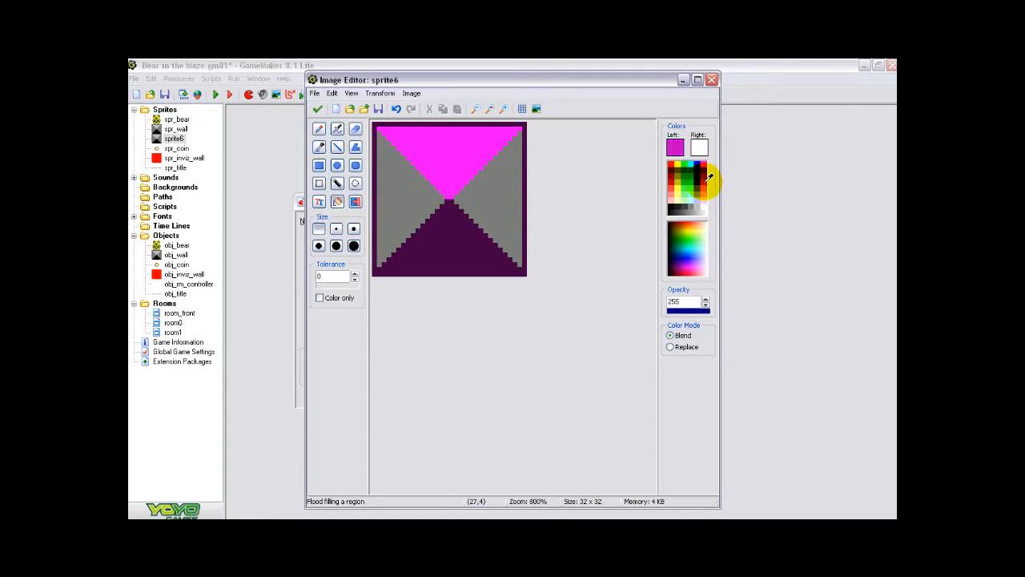
left_click(497, 189)
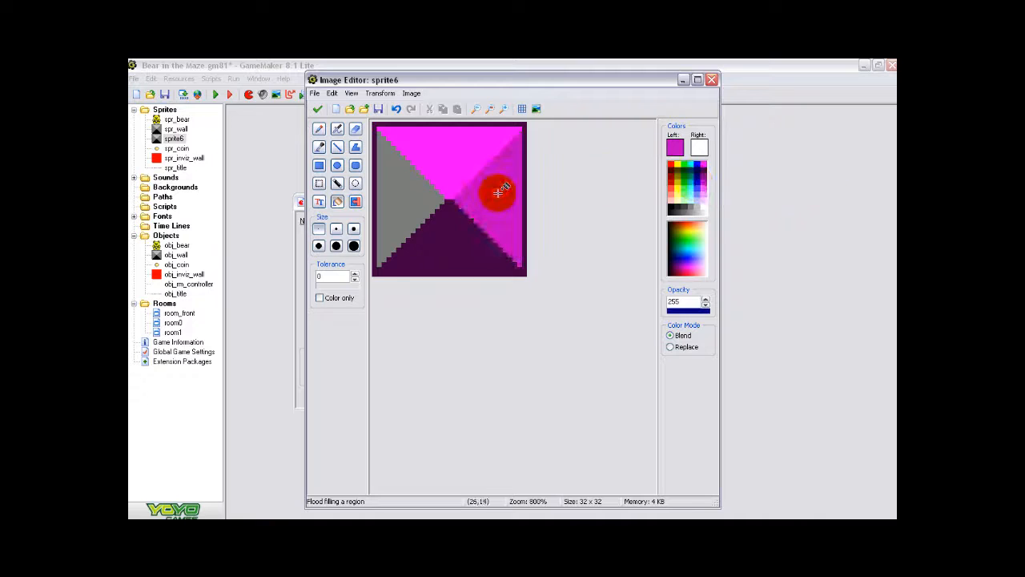
left_click(401, 189)
left_click(318, 110)
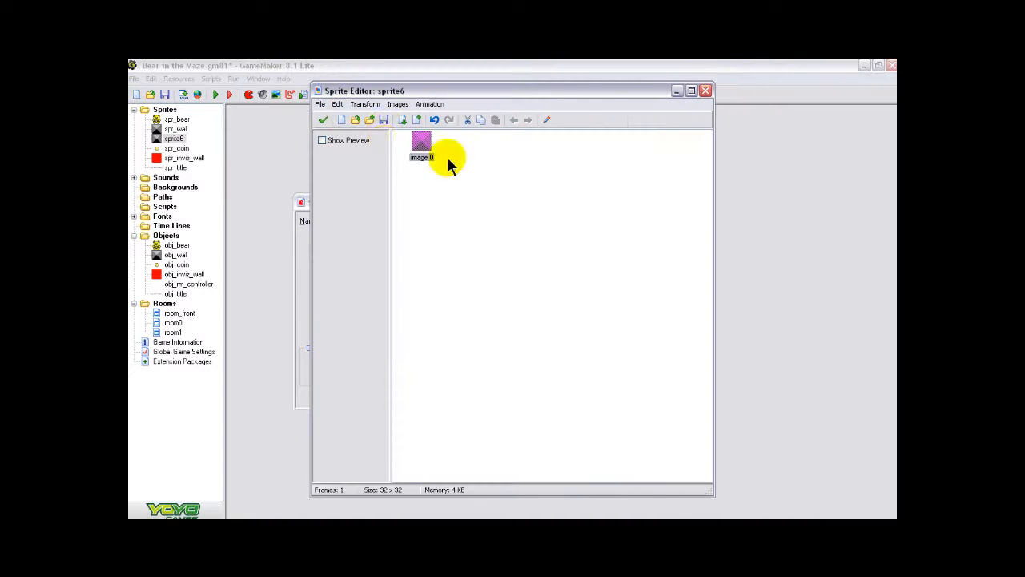
left_click(324, 120)
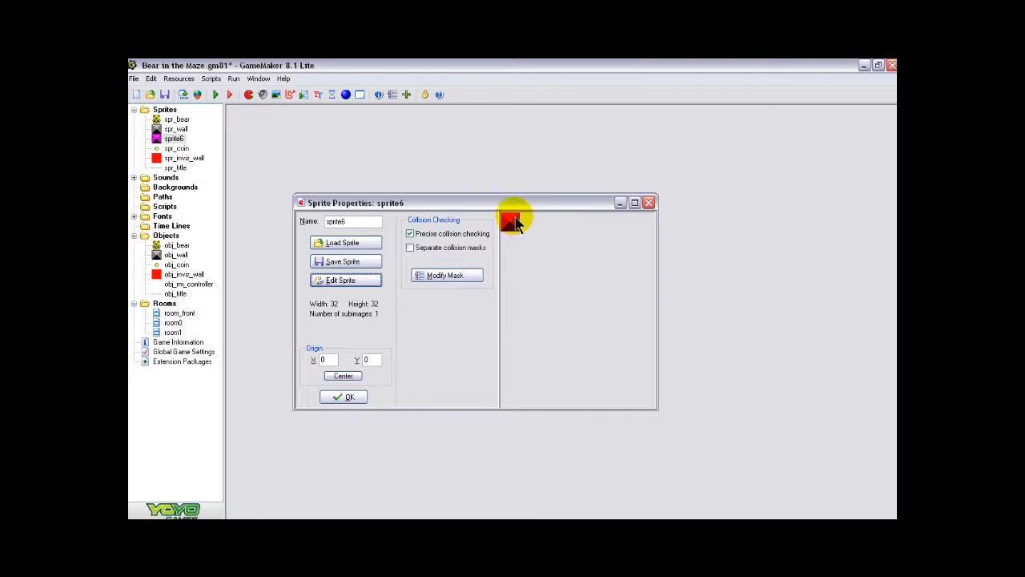
- Rename the duplicated wall sprite as spr_purplewall and confirm its properties
left_click(357, 222)
key("BackSpace")
key("BackSpace")
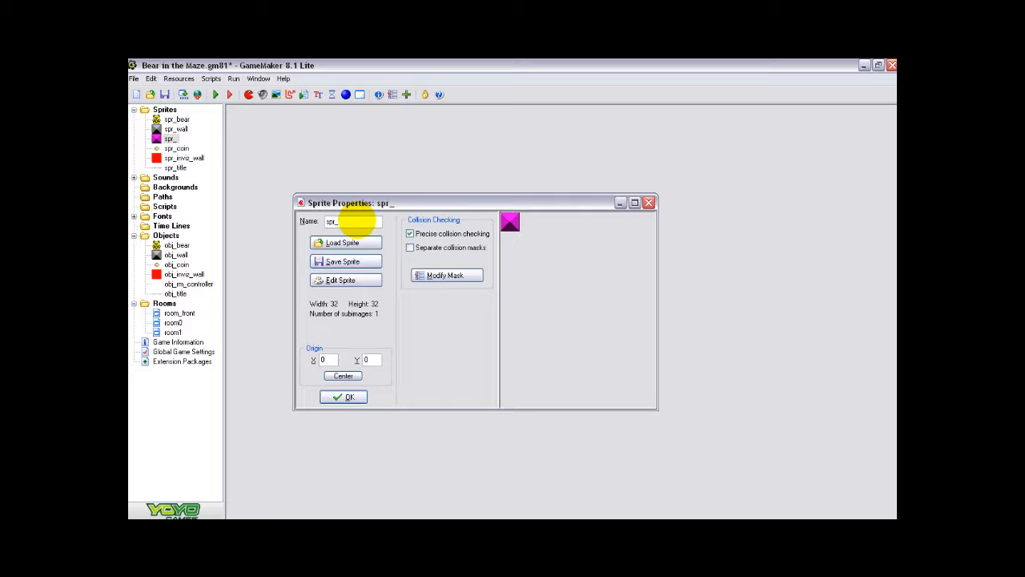
left_click(343, 396)
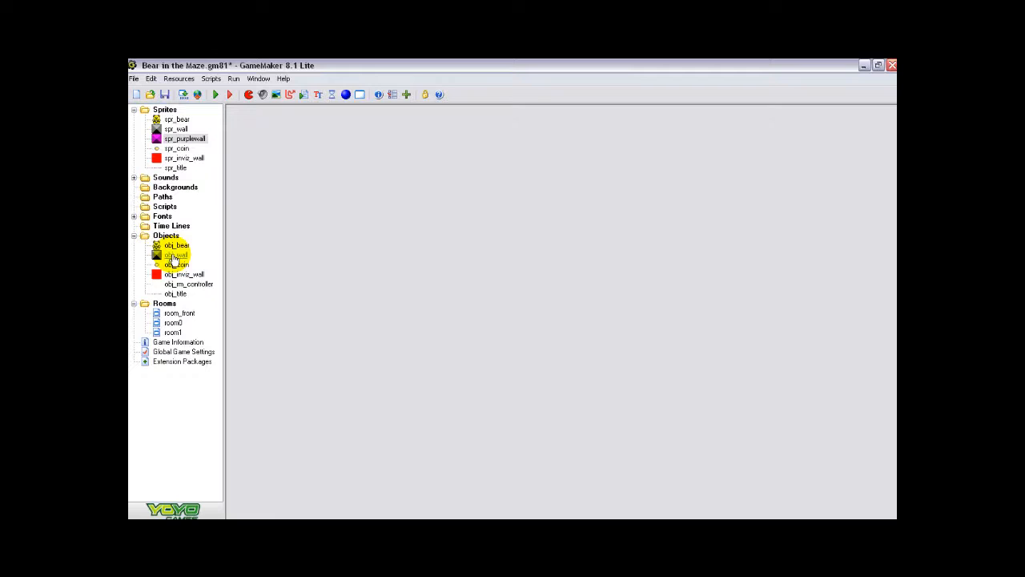
- Create a new solid object named obj_purplewall that uses the spr_purplewall sprite
left_click(345, 94)
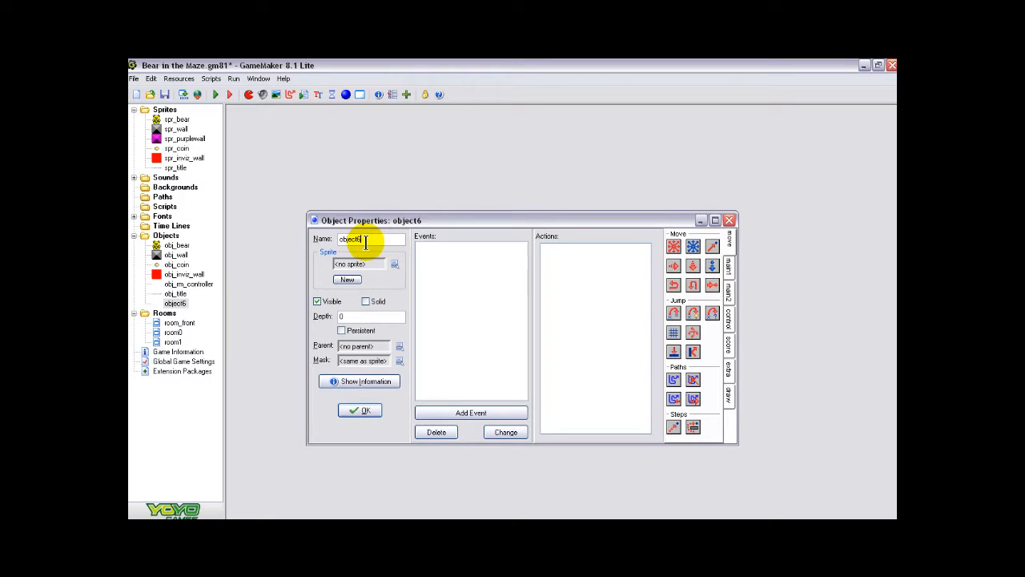
key("BackSpace")
key("BackSpace")
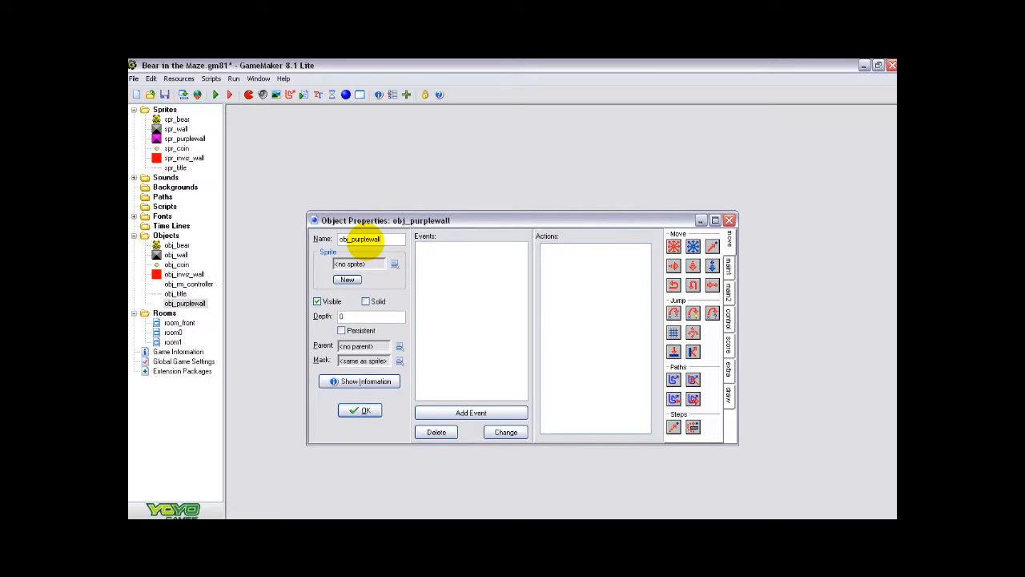
left_click(394, 263)
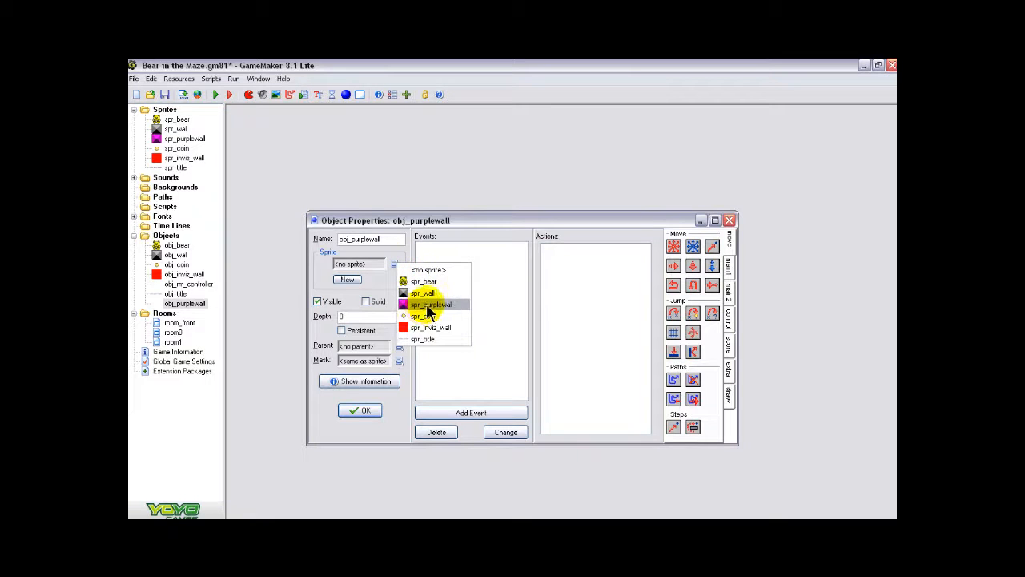
left_click(426, 304)
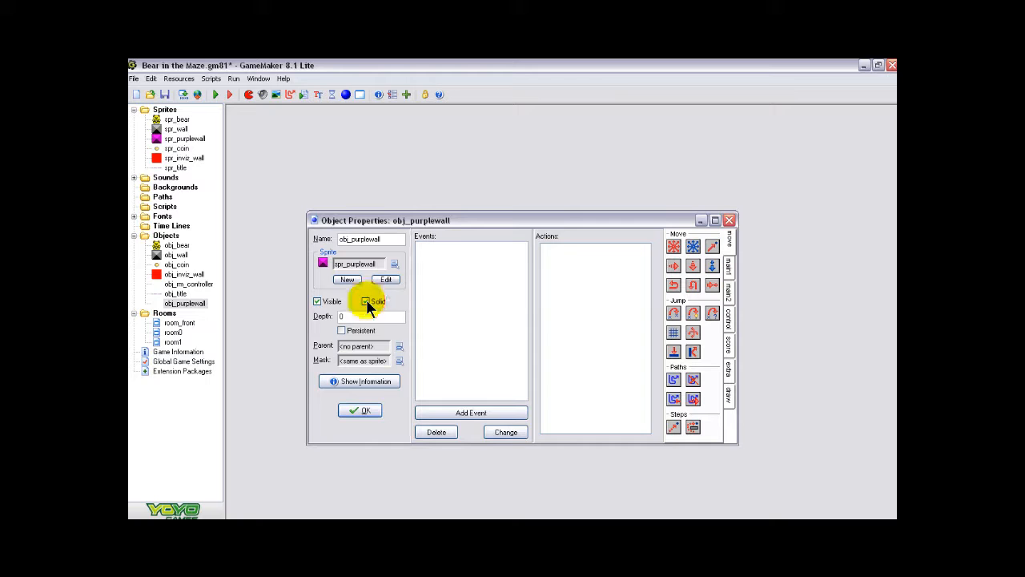
- Set obj_wall as the parent of obj_purplewall and confirm the object's properties
left_click(399, 346)
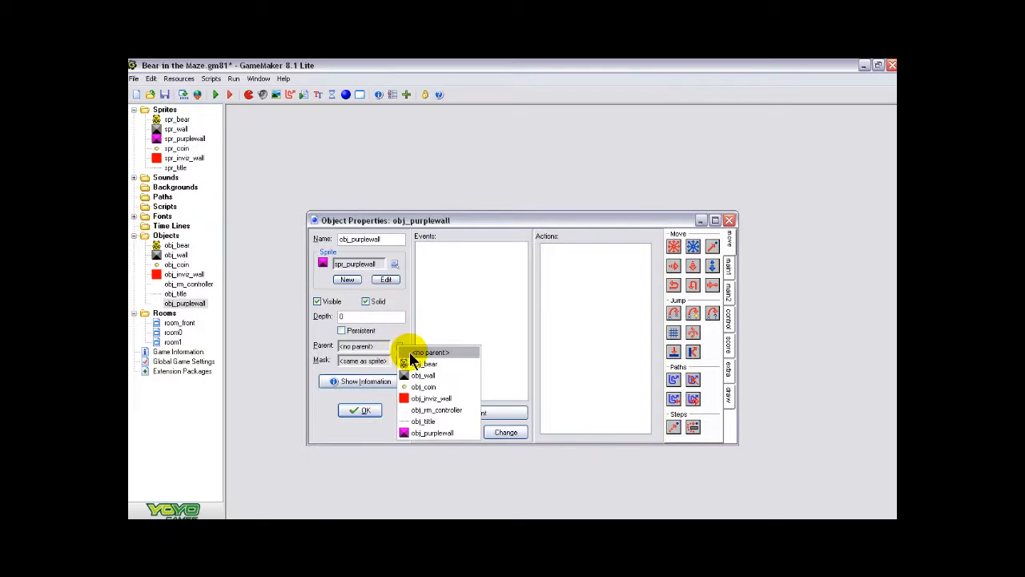
left_click(420, 376)
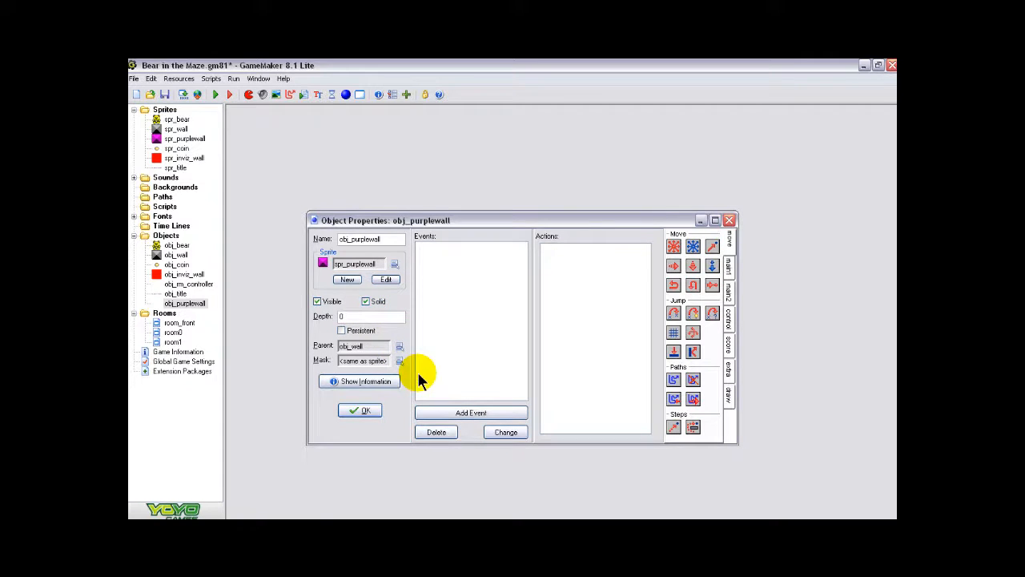
left_click(362, 411)
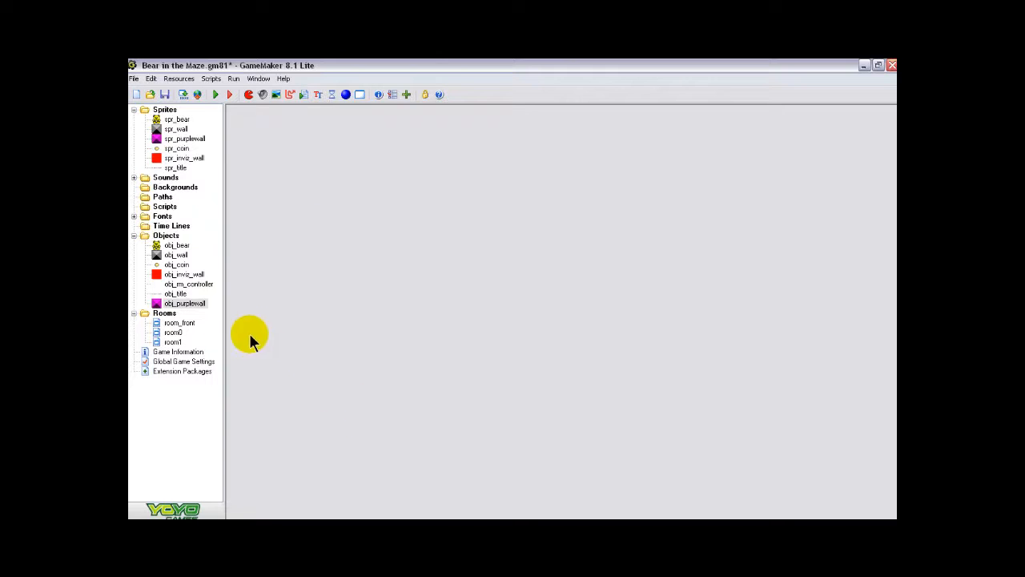
- In room_front, place L-shaped groups of five obj_purplewall blocks, three across and three down, in both upper corners
double_click(190, 325)
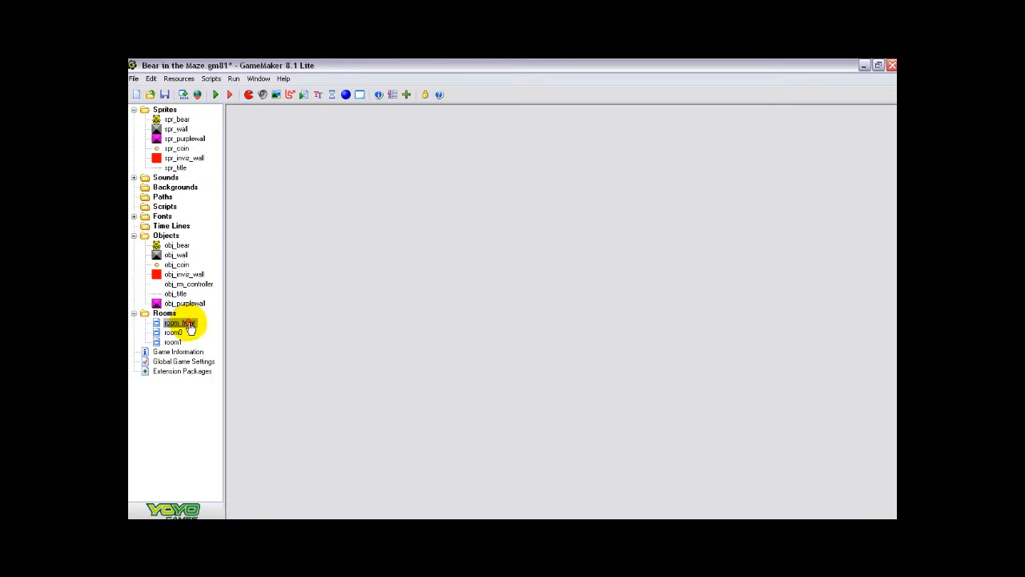
left_click_drag(549, 236, 513, 132)
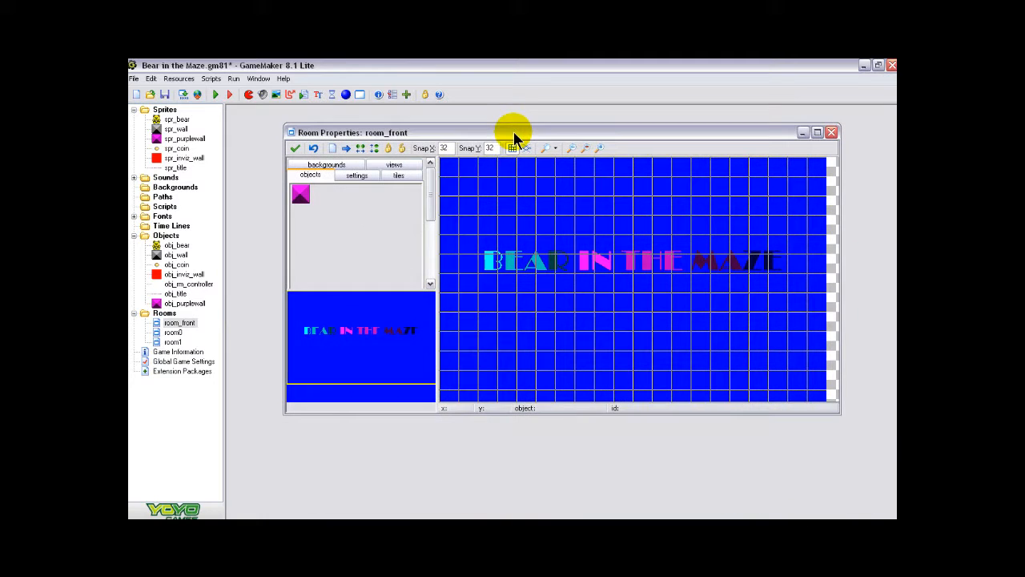
left_click_drag(531, 413, 523, 481)
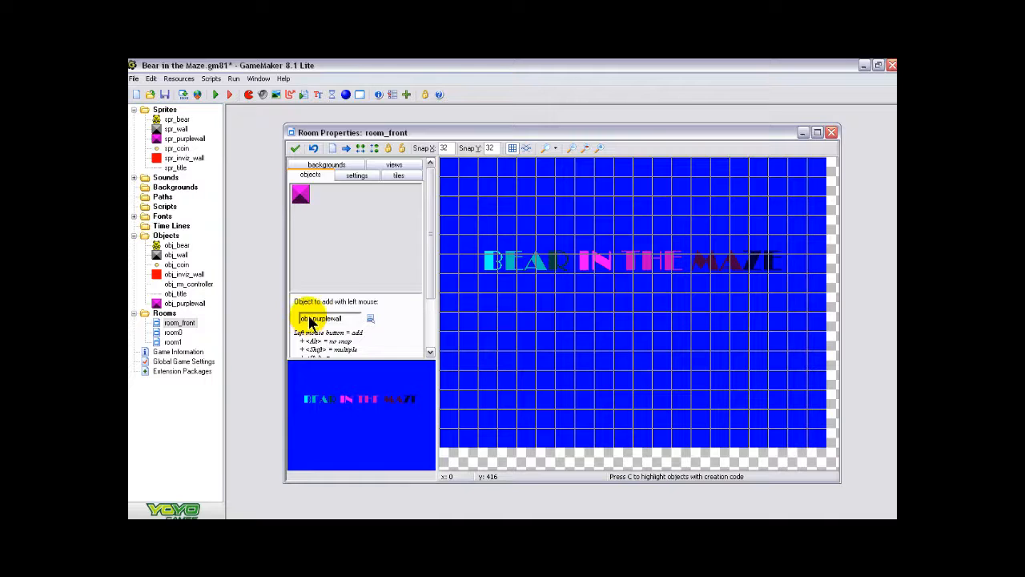
mouse_move(458, 175)
left_mouse_down("shift")
mouse_move(469, 165)
mouse_move(448, 184)
mouse_move(457, 205)
left_mouse_up("shift")
left_click(487, 167)
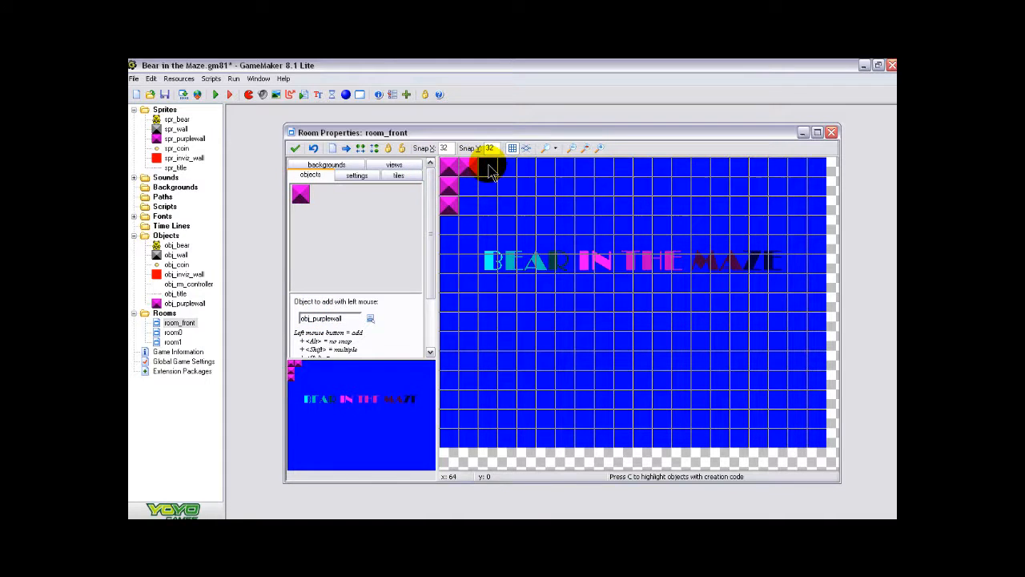
left_click(814, 172)
mouse_move(815, 183)
left_mouse_down("shift")
mouse_move(777, 166)
mouse_move(816, 210)
left_mouse_up("shift")
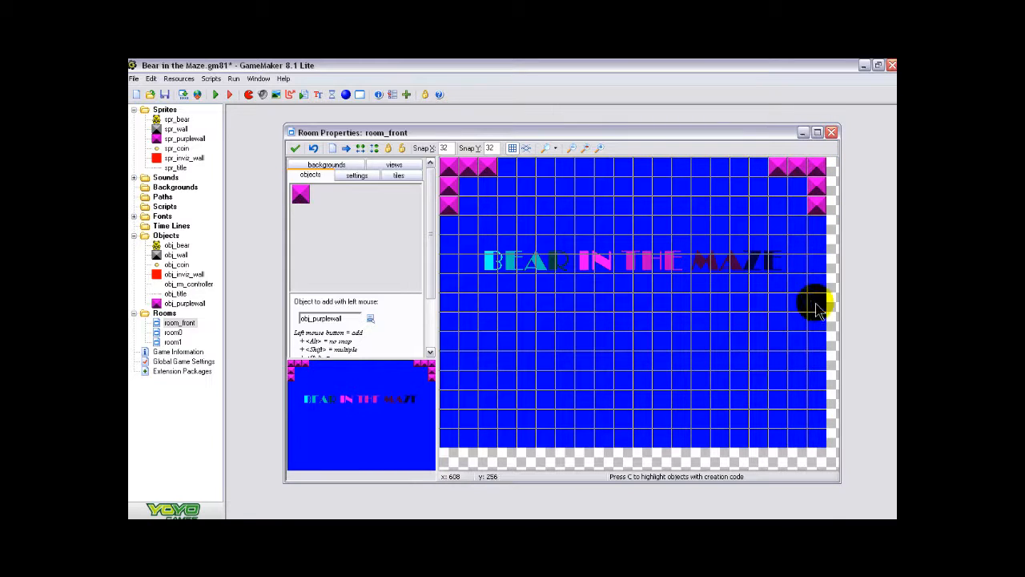
- Place matching L-shaped groups of five obj_purplewall blocks in both lower corners of room_front and accept the room changes
left_click(817, 435)
left_click(817, 419)
left_click(806, 437)
left_click(815, 399)
left_click(782, 438)
left_click(450, 436)
left_click(449, 417)
left_click(467, 436)
left_click(449, 398)
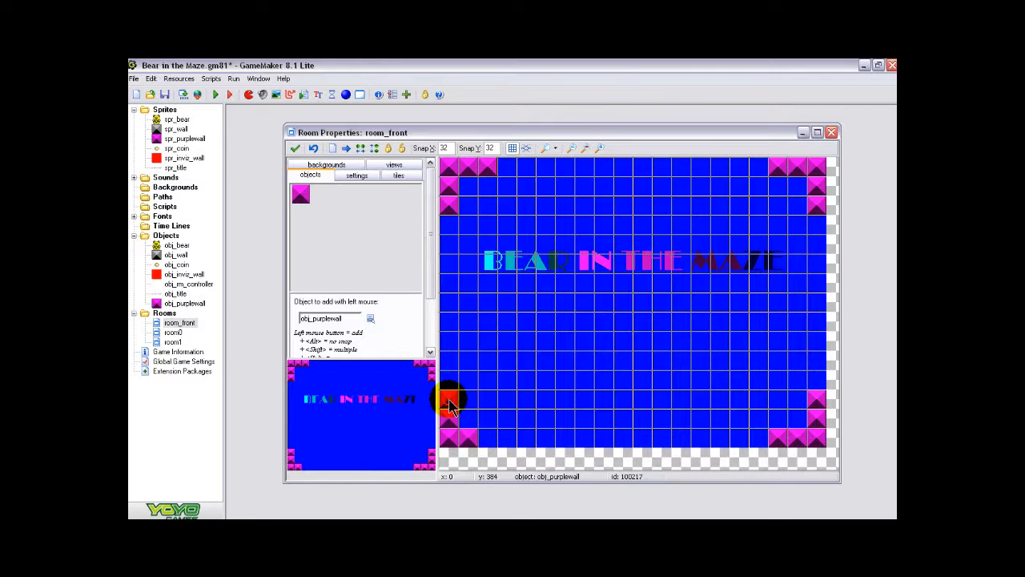
left_click(486, 436)
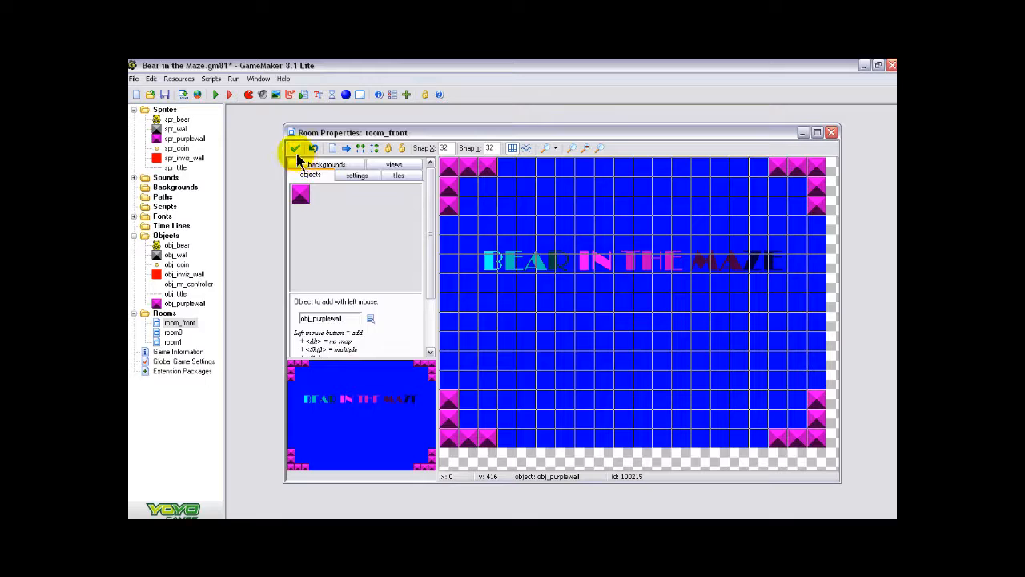
left_click(294, 148)
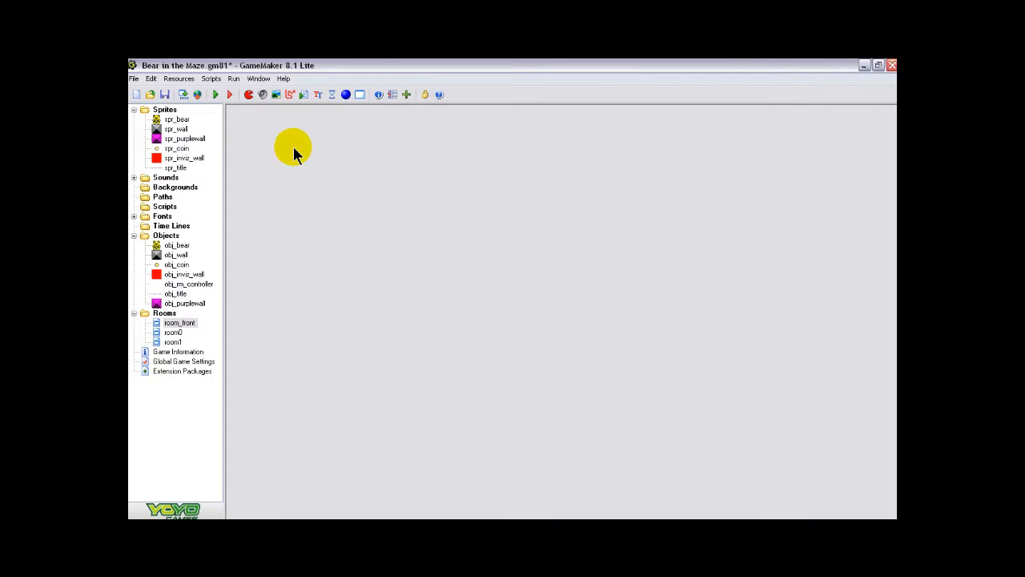
double_click(182, 324)
left_click(180, 245)
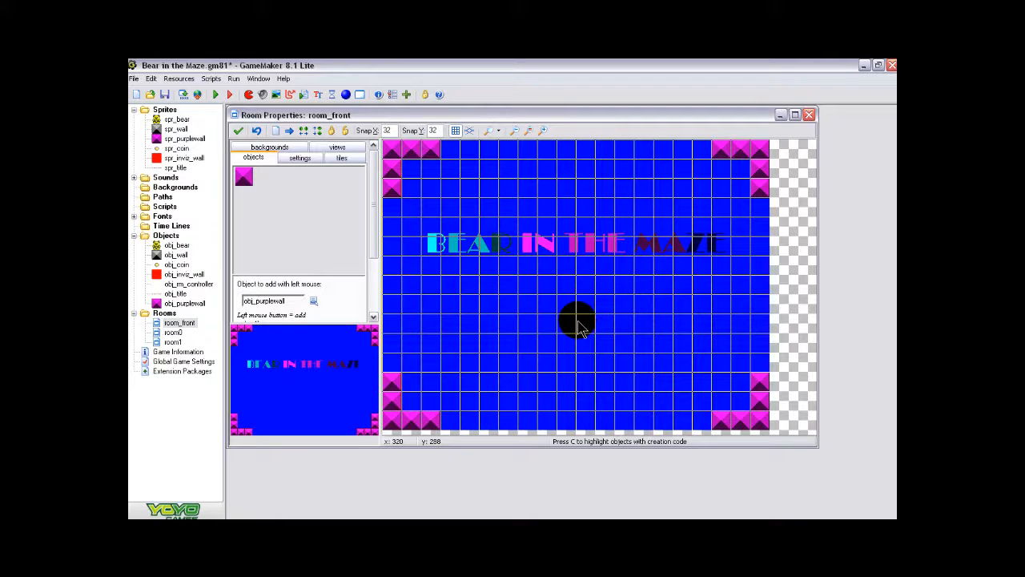
left_click(238, 131)
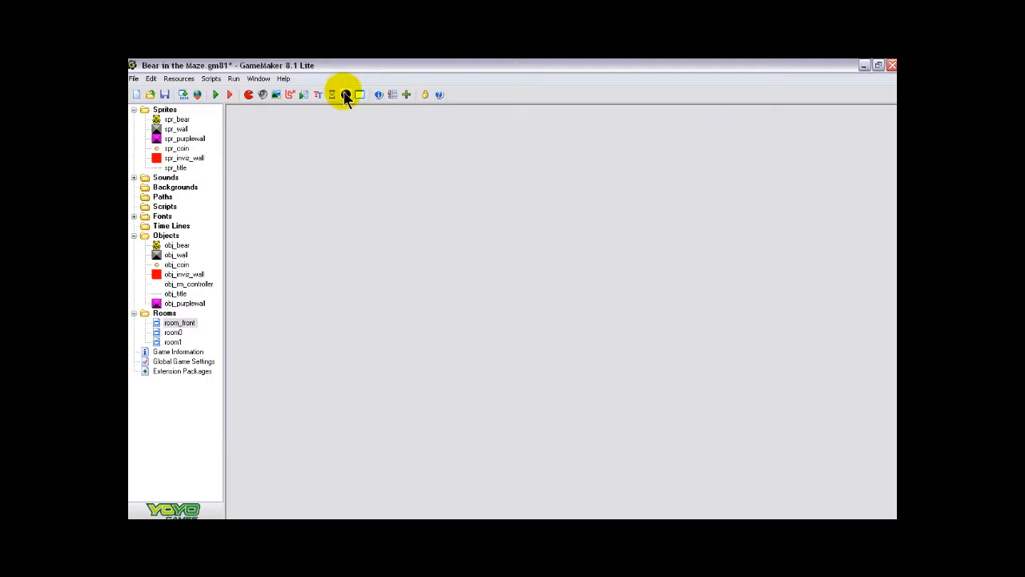
- Create a new object named obj_still_bear that uses the spr_bear sprite and confirm its properties
left_click(345, 94)
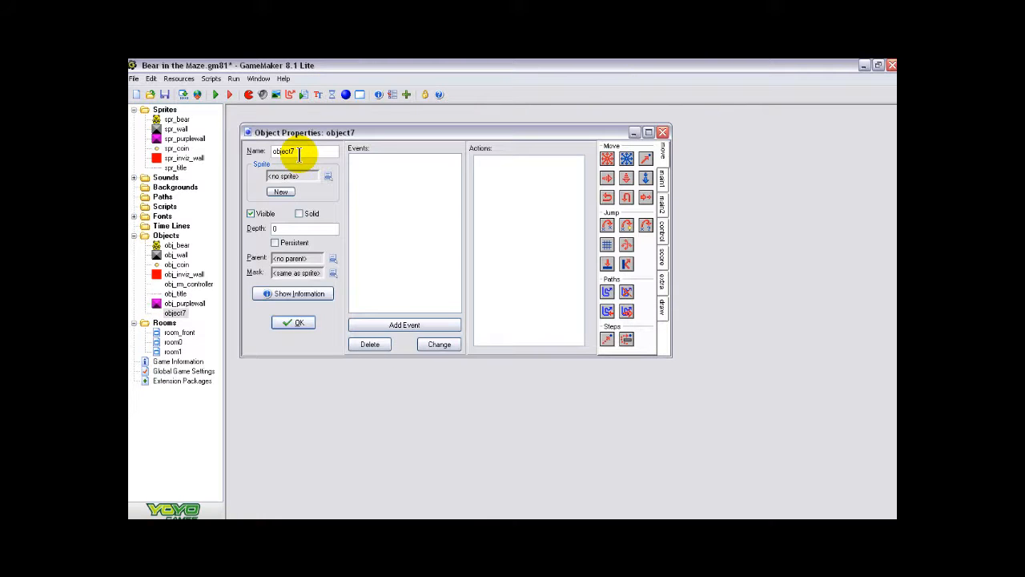
key("BackSpace")
key("BackSpace")
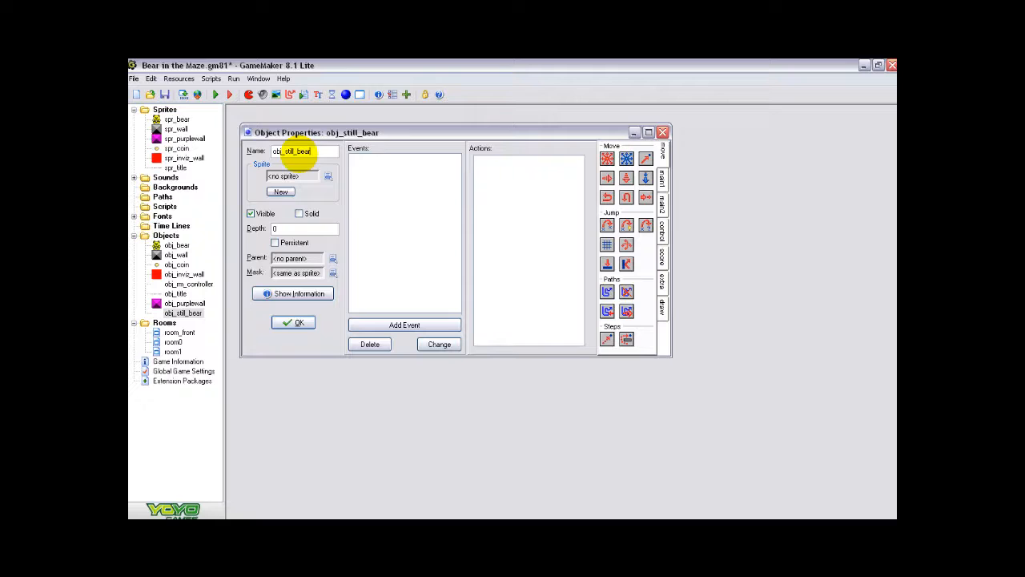
left_click(326, 174)
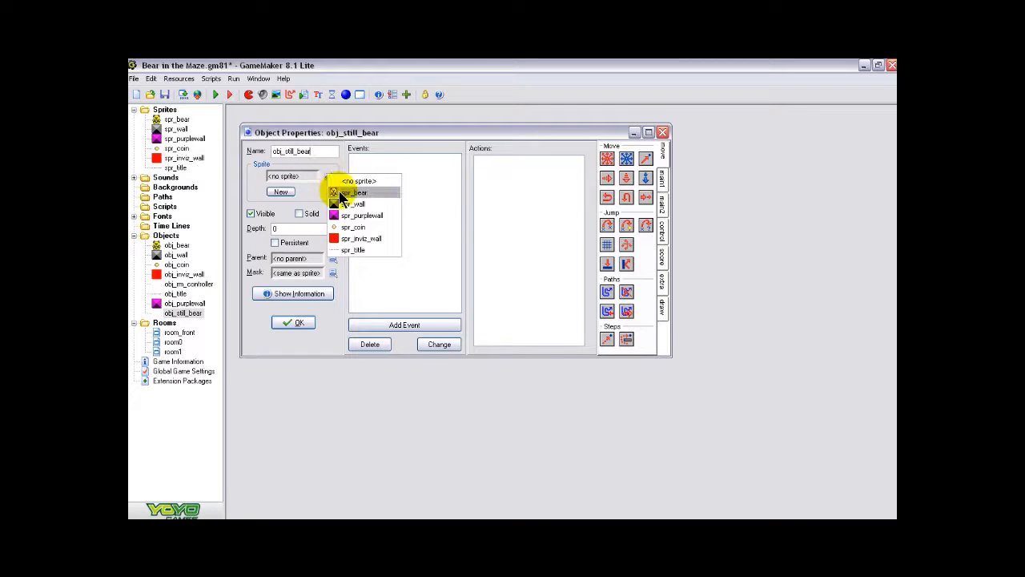
left_click(341, 193)
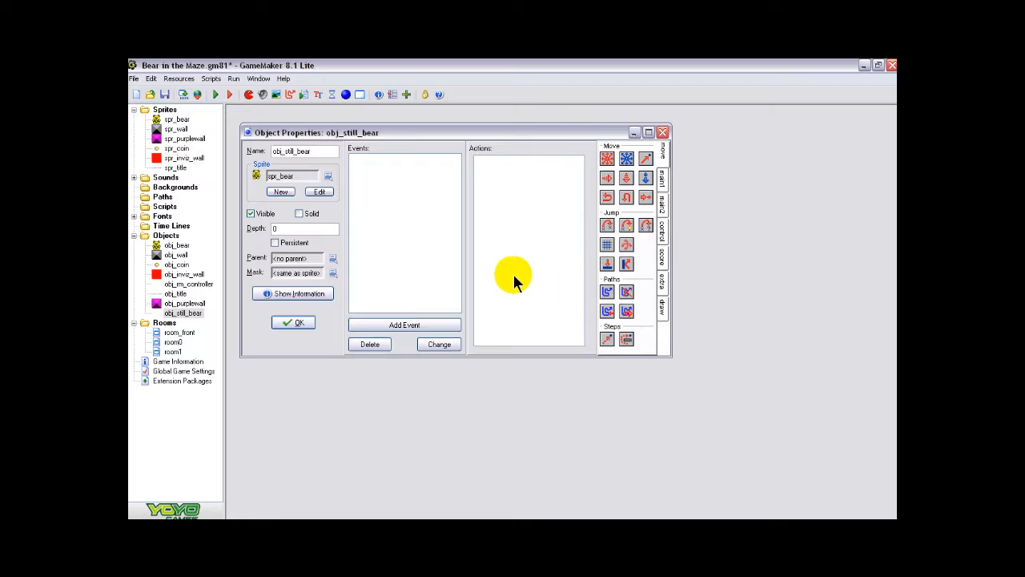
left_click(299, 323)
- Place one obj_still_bear in room_front below the title at x 288, y 256, and accept the room changes
double_click(186, 333)
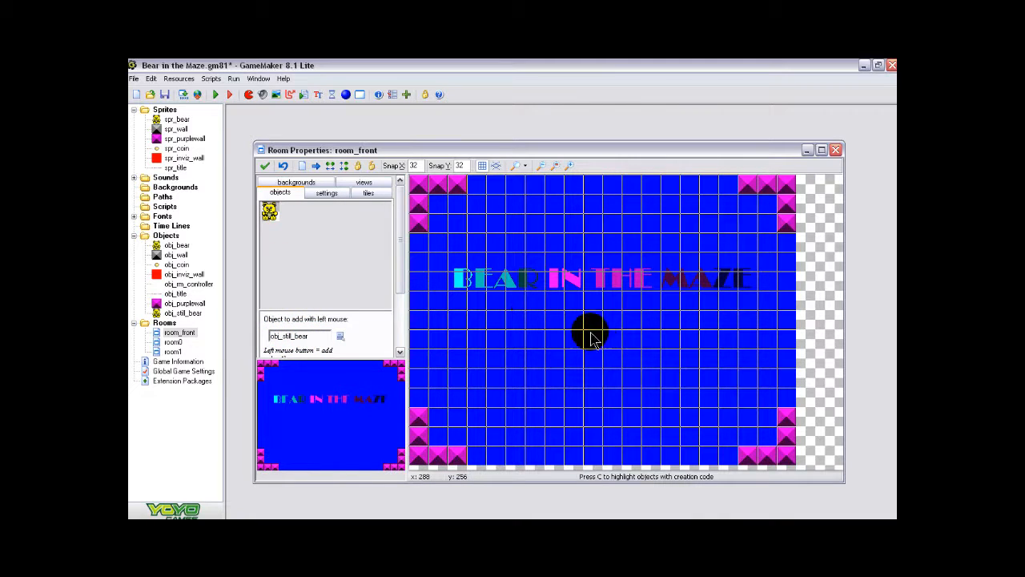
left_click(593, 341)
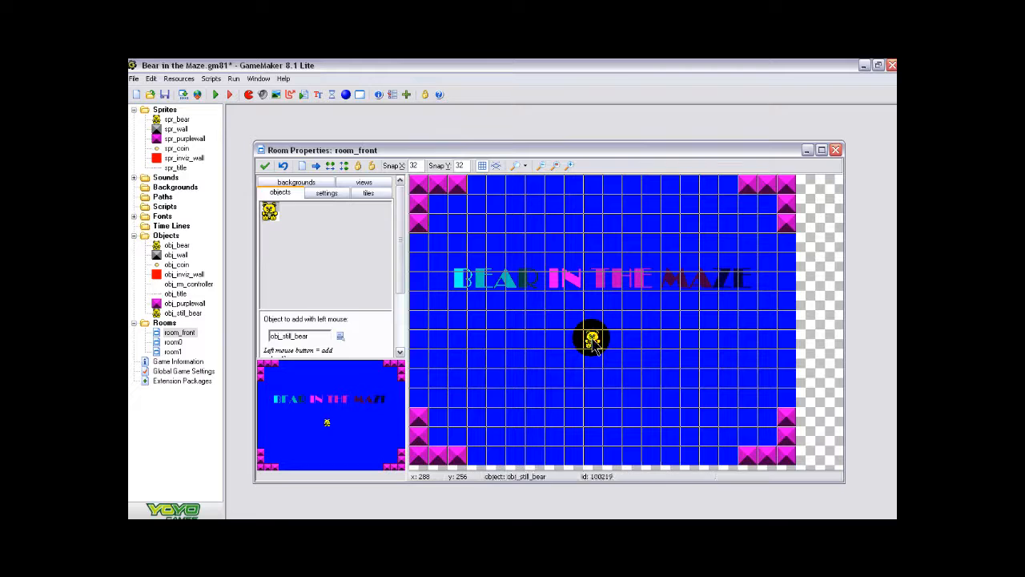
left_click(265, 166)
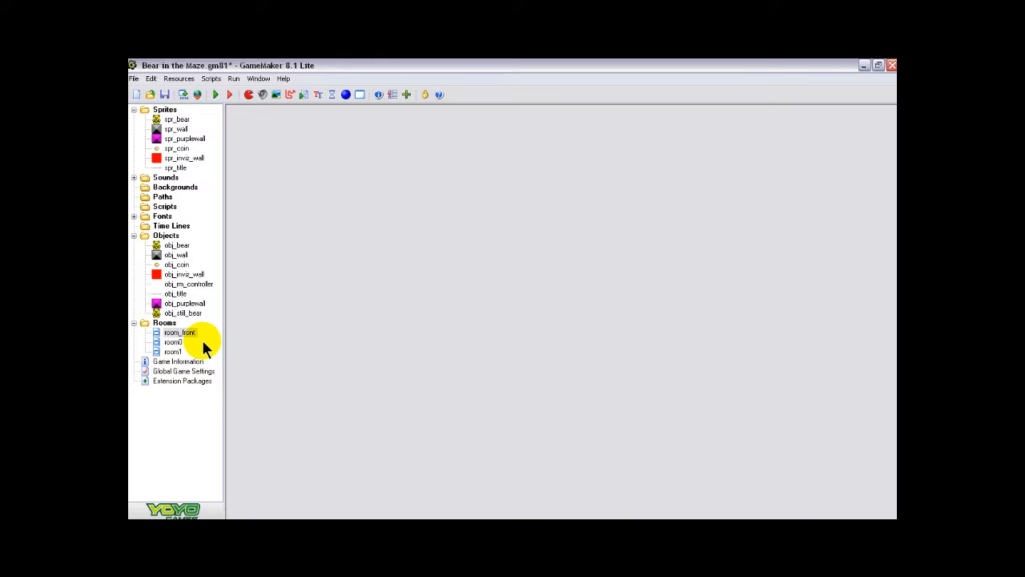
- Create a new sprite with a blank image 288 pixels wide and 90 pixels high
left_click(249, 94)
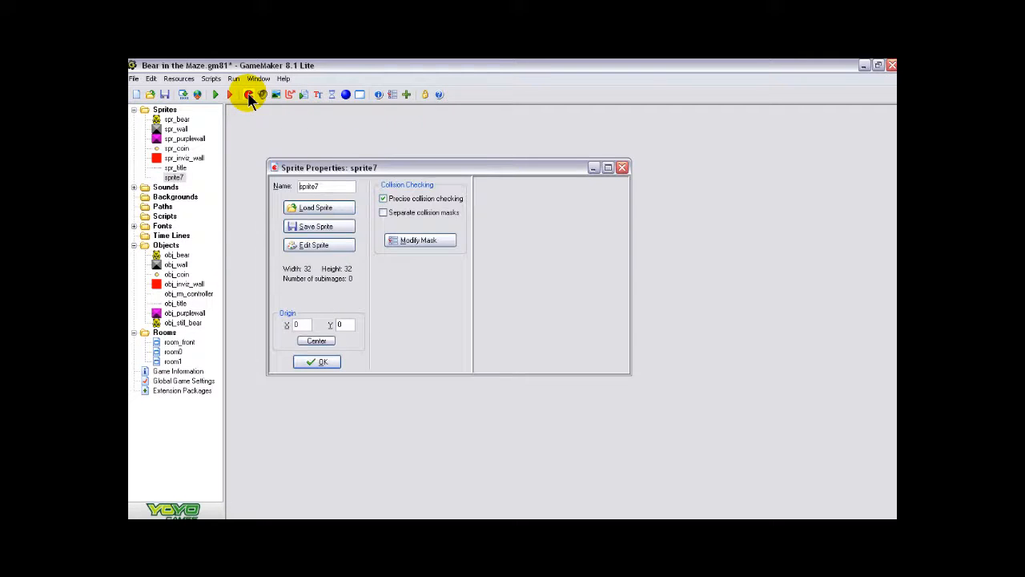
left_click(314, 245)
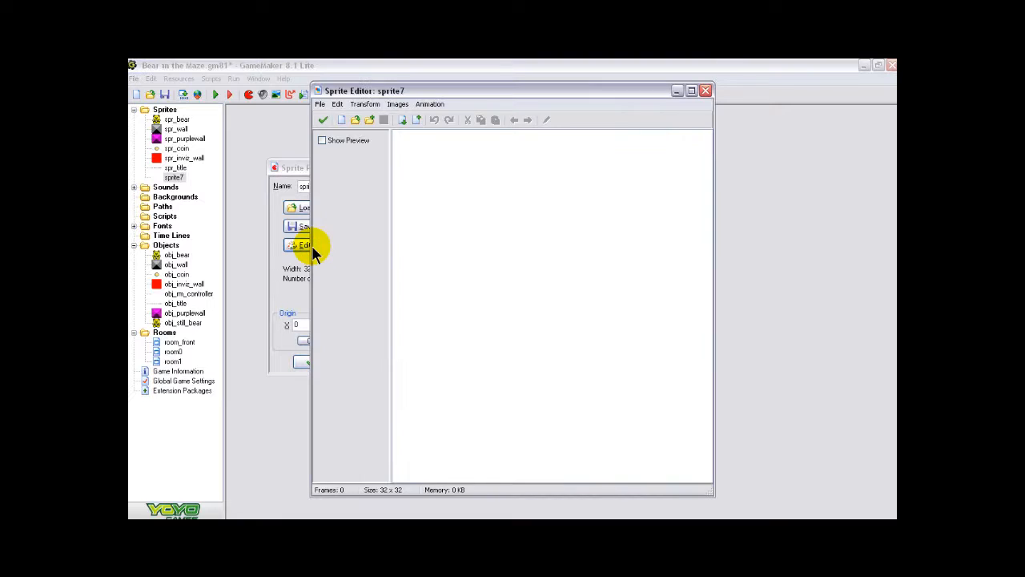
left_click(341, 119)
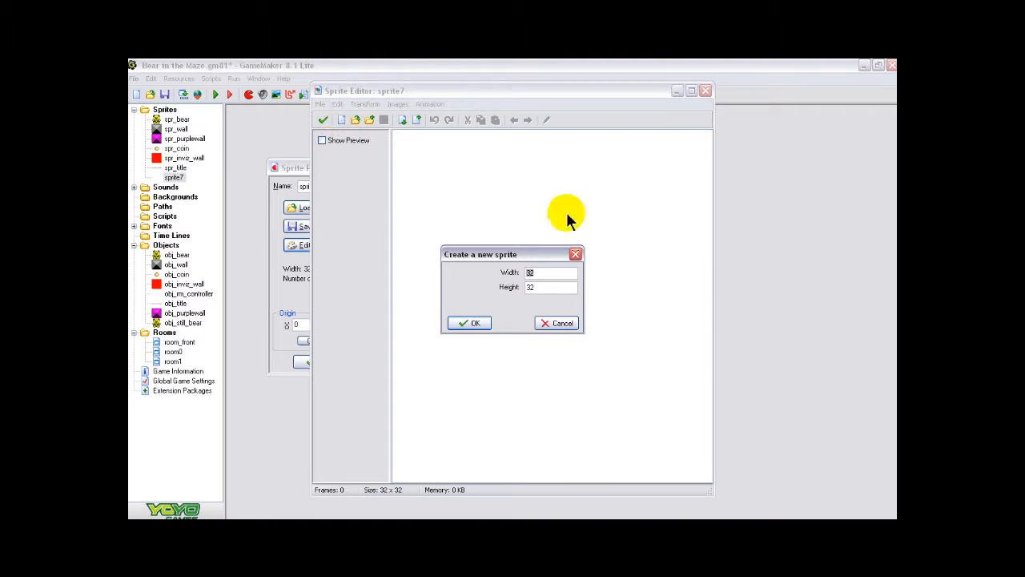
key("BackSpace")
type("2")
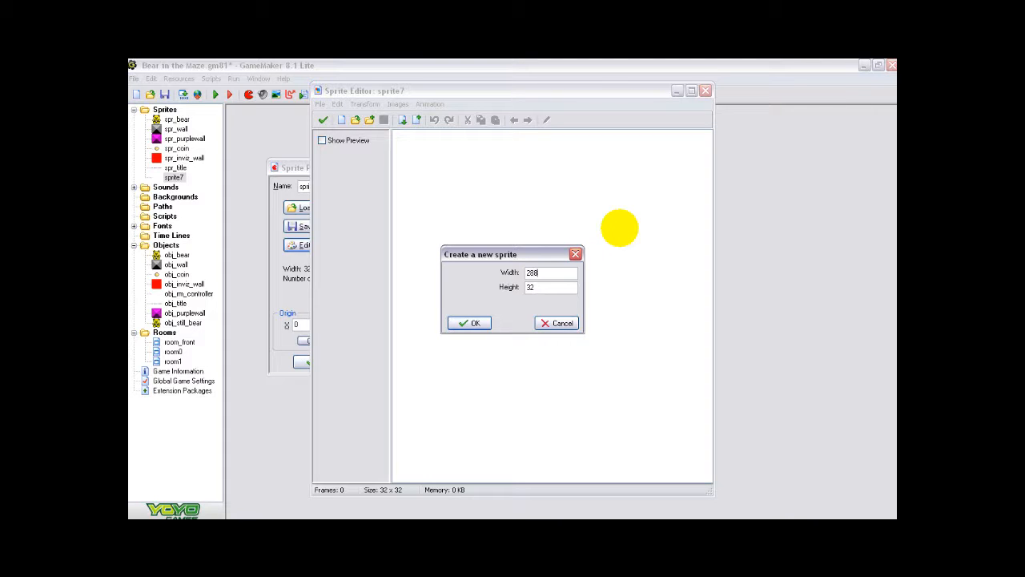
left_click(549, 290)
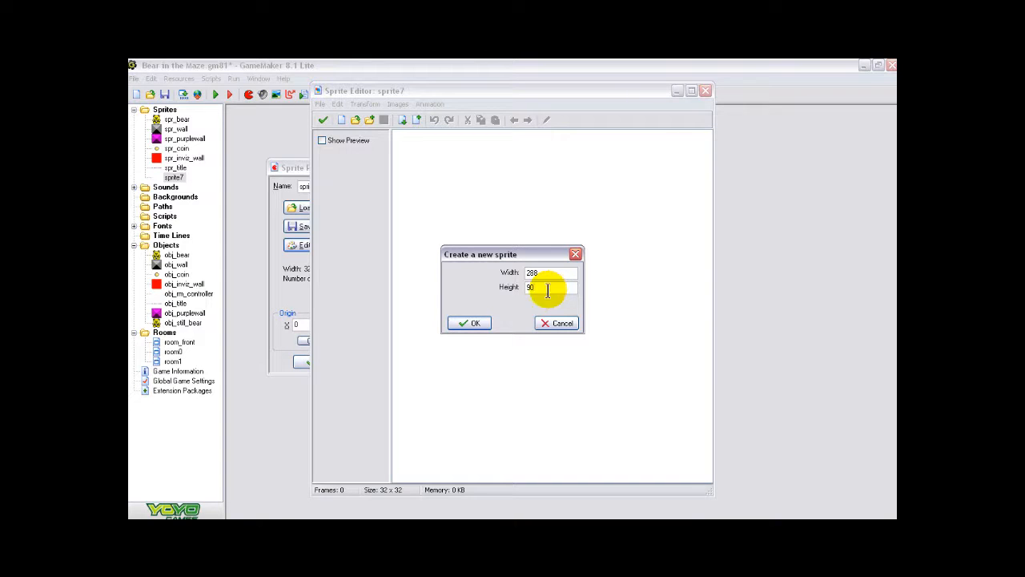
left_click(466, 323)
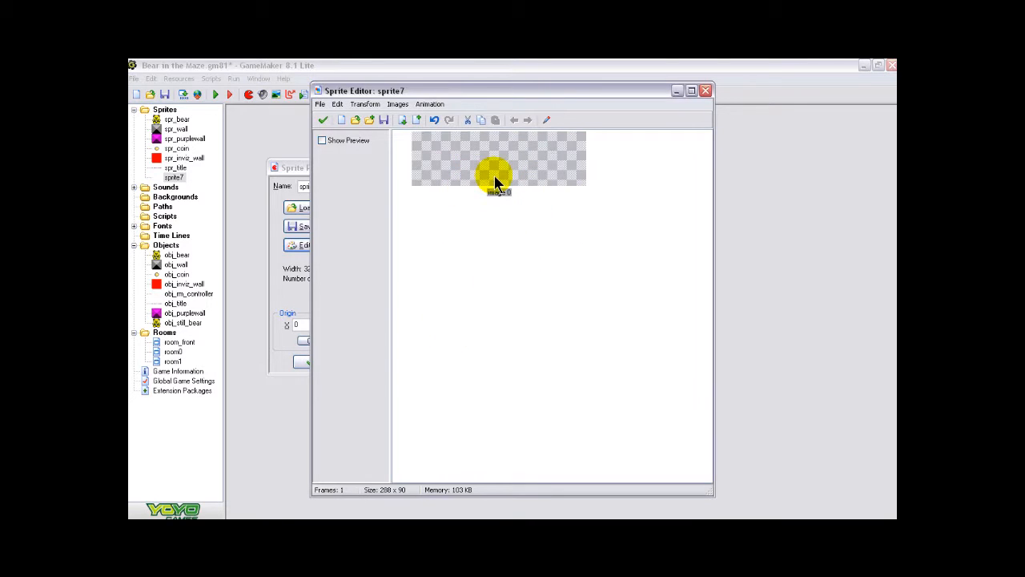
- Open the blank sprite image for editing and set the text tool's font to Broadway Bold, size 20
left_click(548, 121)
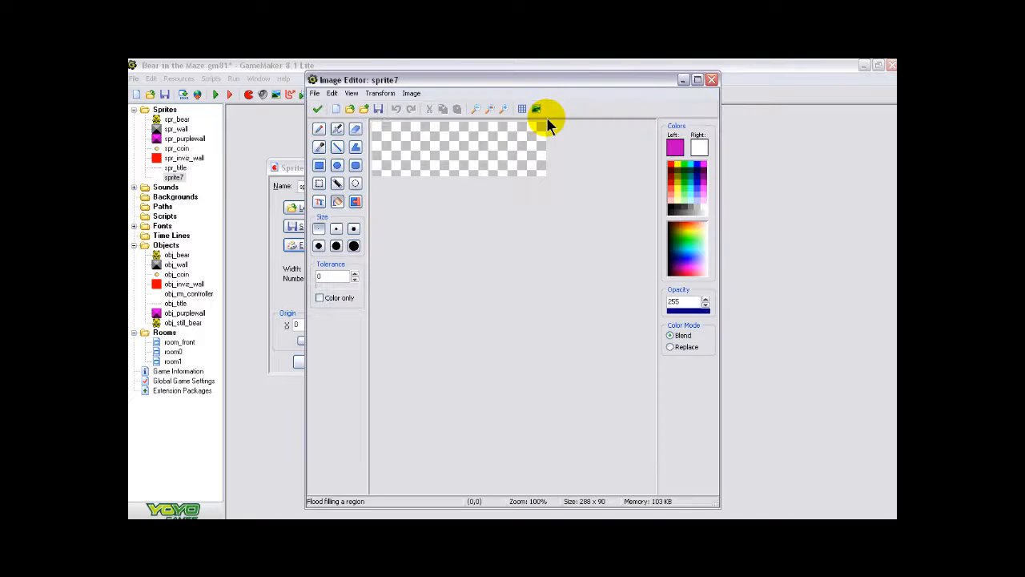
left_click(322, 203)
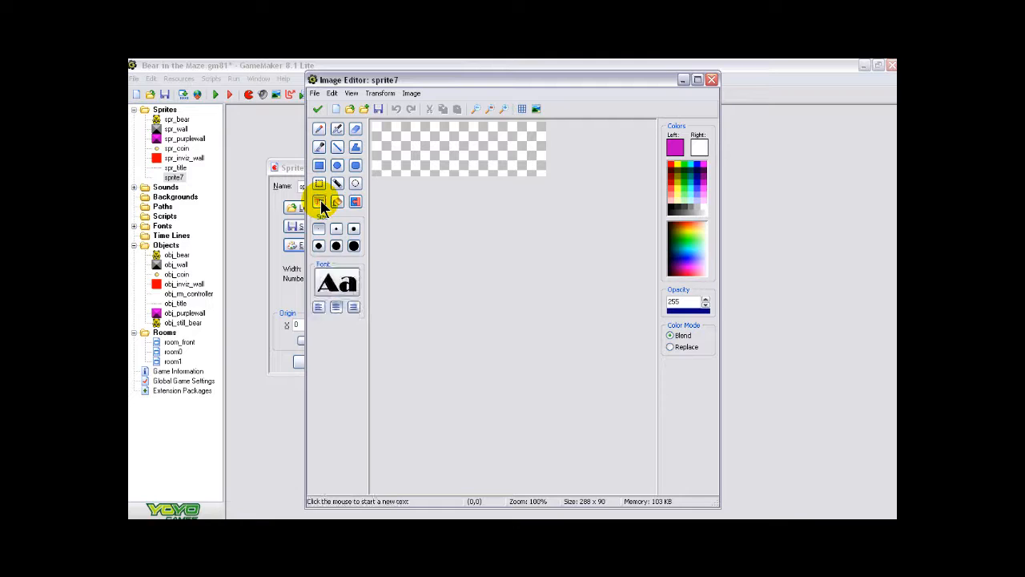
left_click(338, 284)
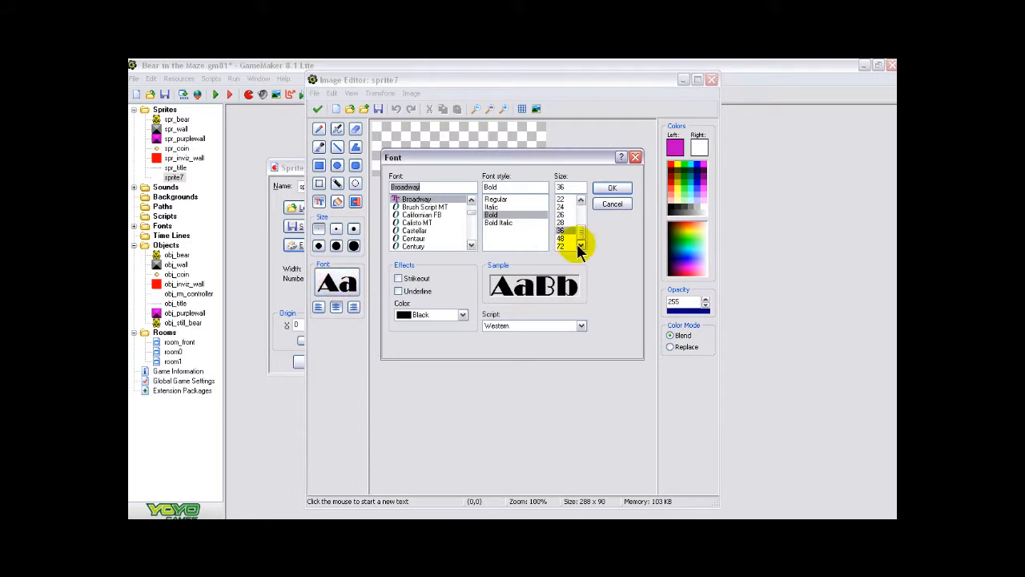
left_click(581, 200)
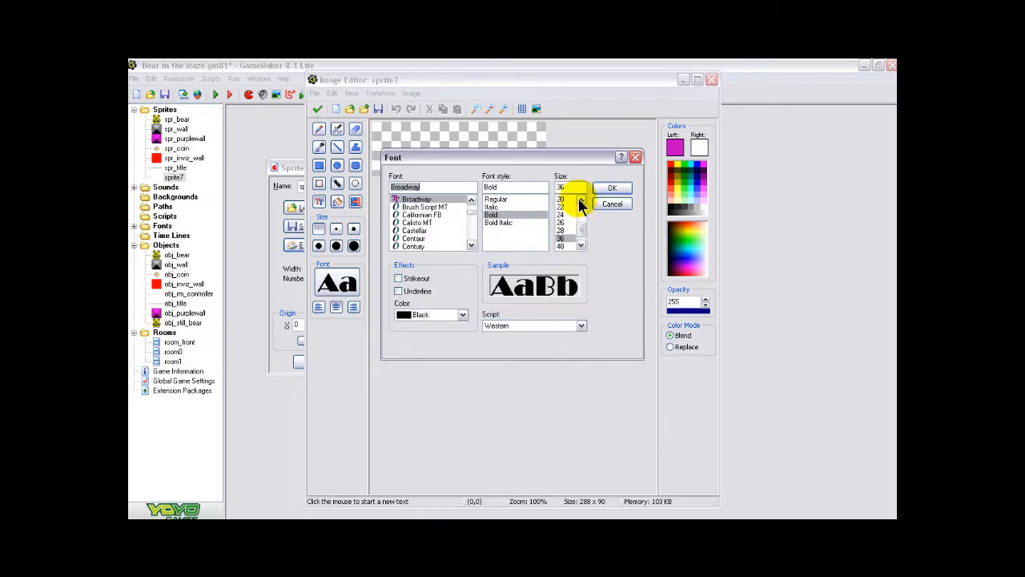
left_click(562, 197)
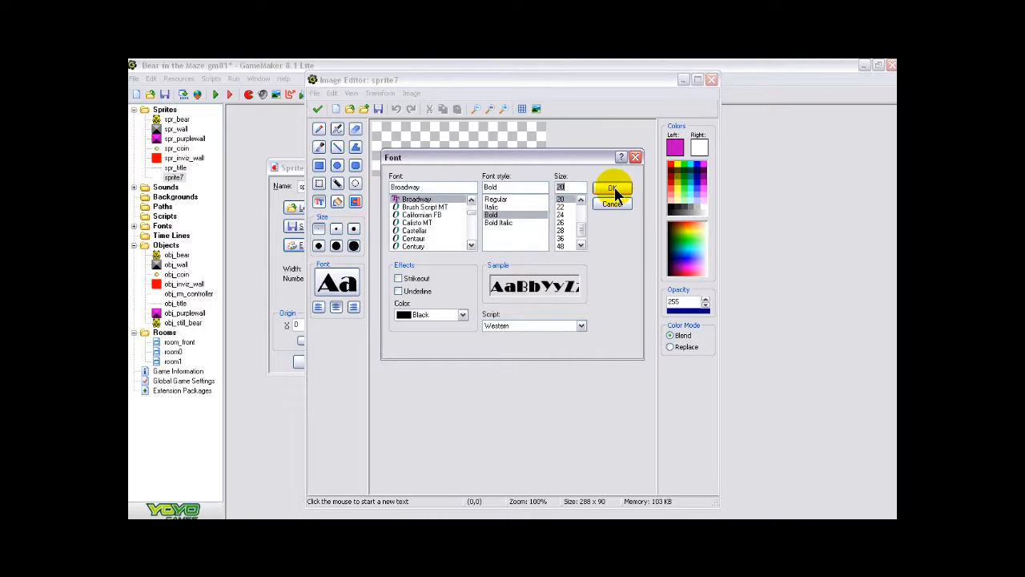
left_click(613, 191)
- Draw the text "Press Any Key" in dark purple and move it up and left within the sprite image
right_click(677, 167)
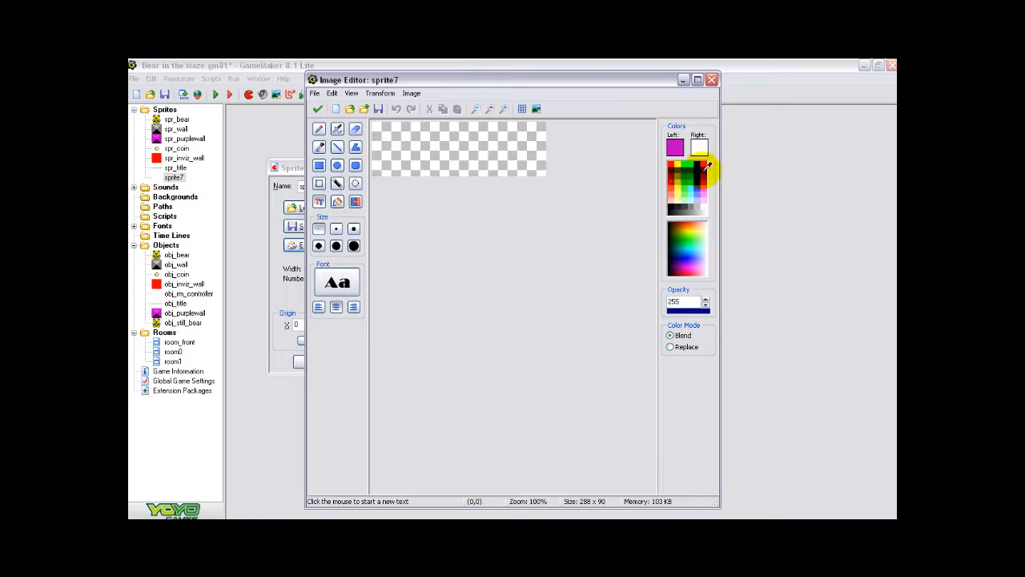
left_click(702, 167)
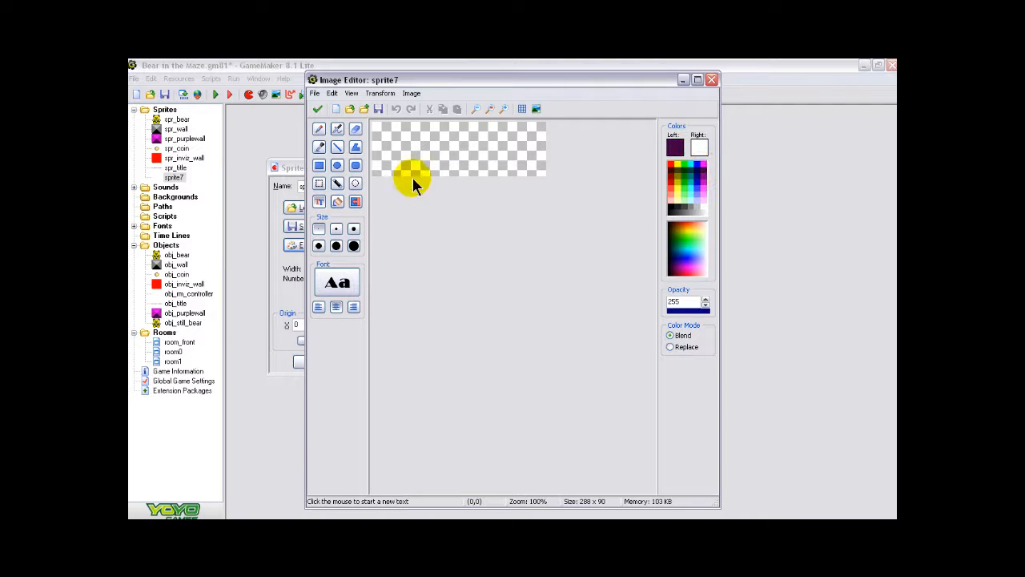
left_click(410, 148)
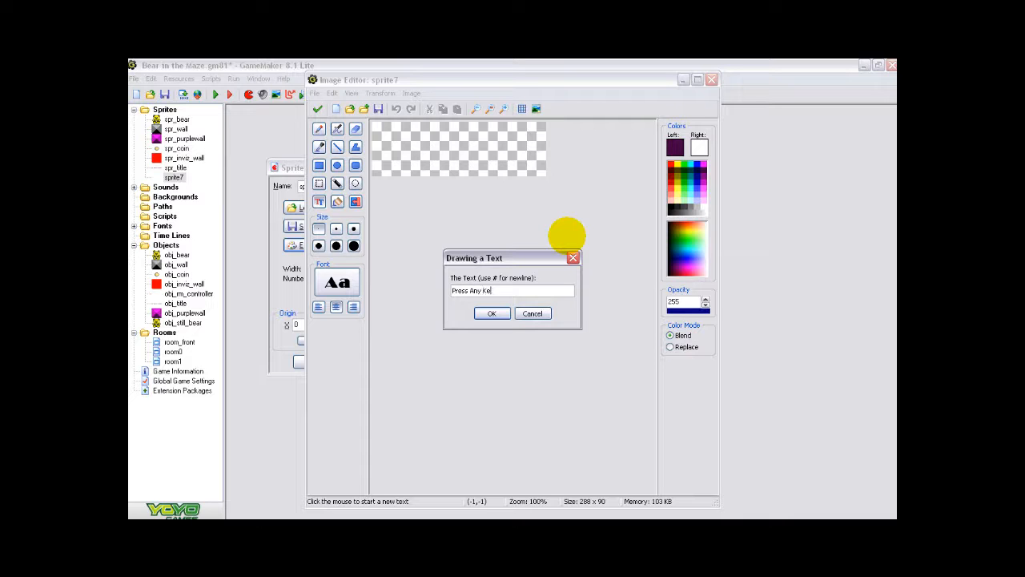
left_click(491, 313)
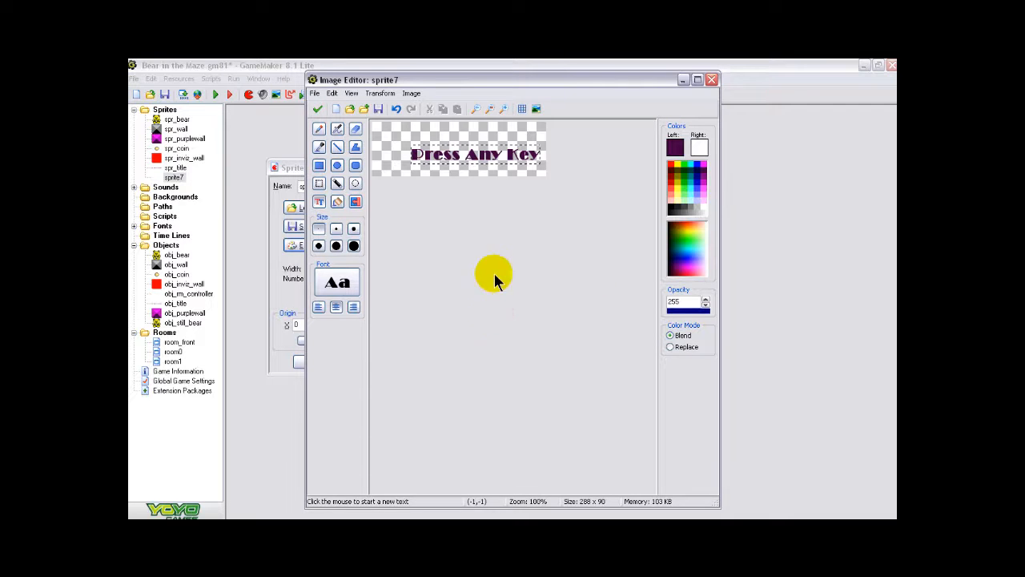
left_click_drag(497, 150, 467, 139)
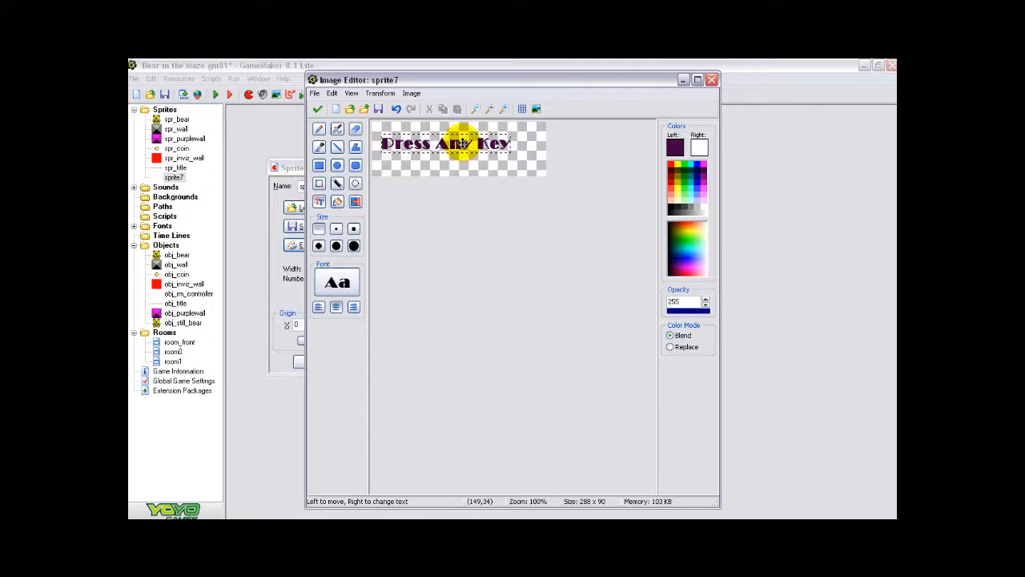
- Enlarge the "Press Any Key" text to Broadway Bold size 26 and reposition it to fit within the sprite image
left_click(337, 282)
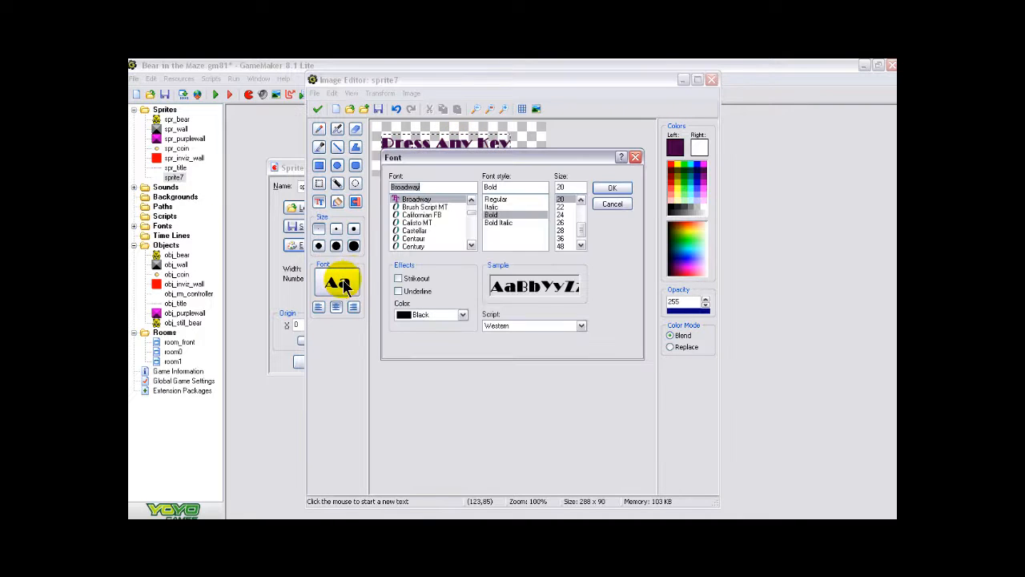
left_click(561, 214)
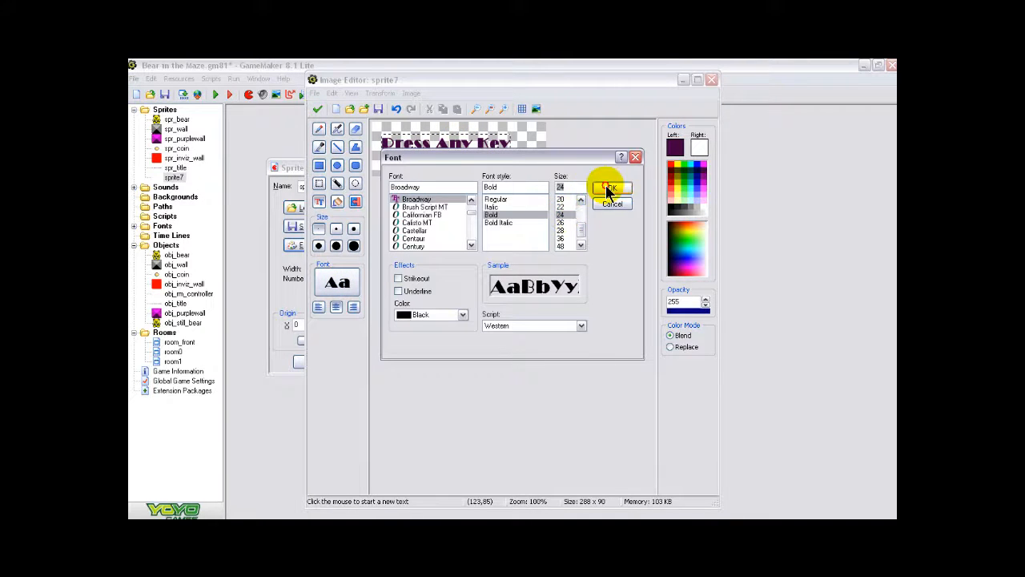
left_click(610, 188)
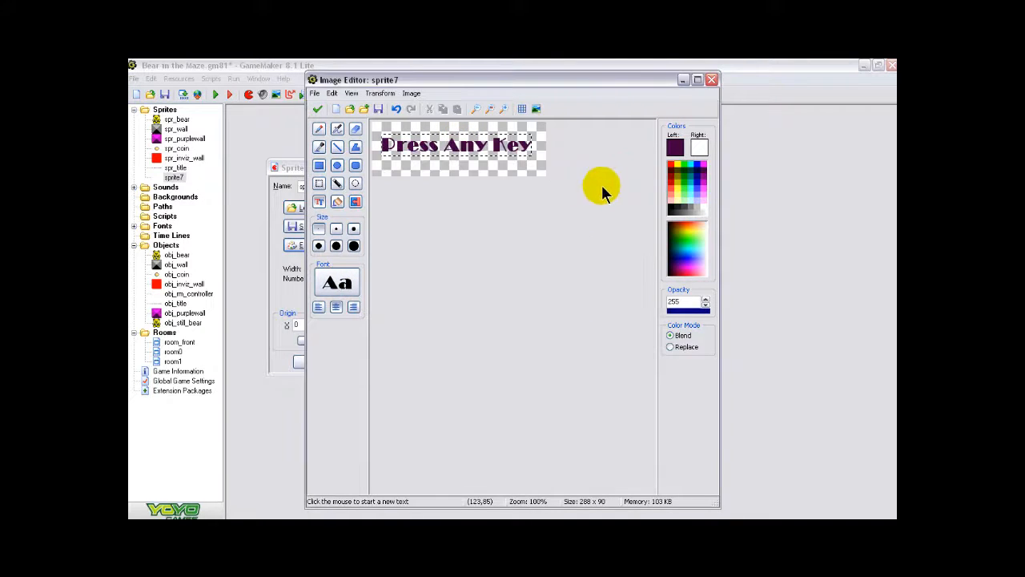
left_click(338, 281)
left_click(560, 215)
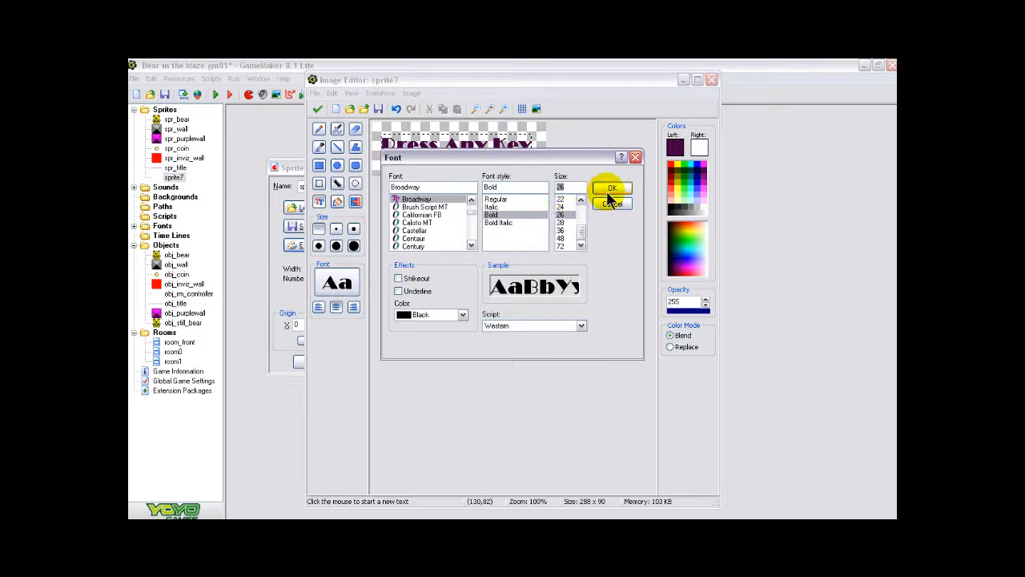
left_click(610, 187)
mouse_move(499, 168)
left_mouse_down()
mouse_move(475, 160)
mouse_move(487, 155)
left_mouse_up()
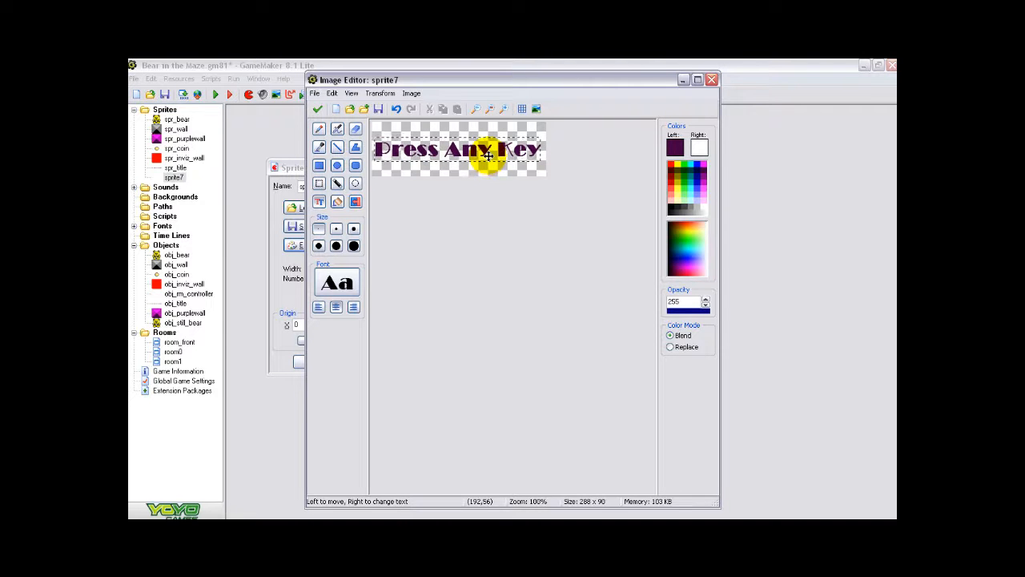
left_click(542, 167)
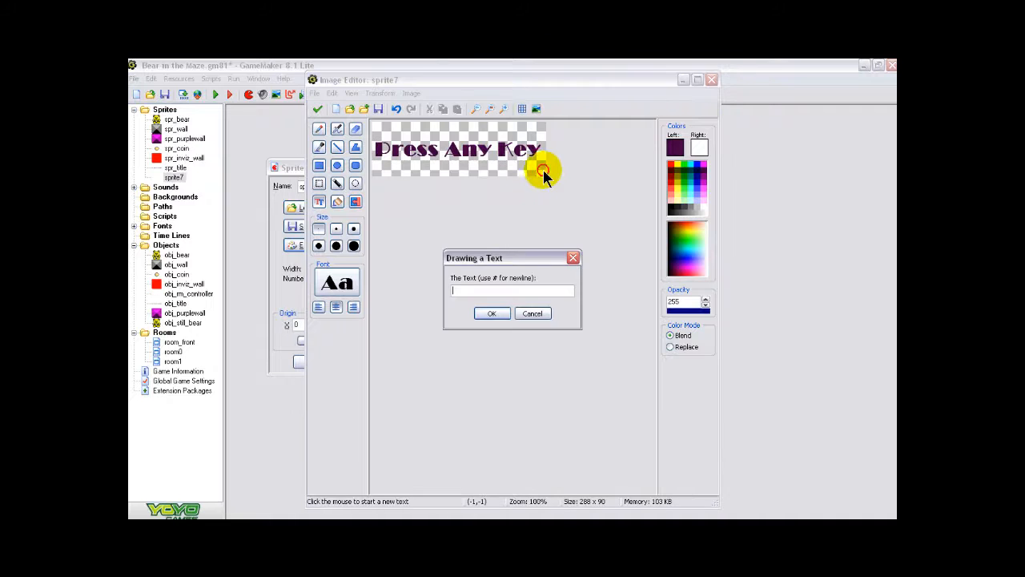
left_click(541, 313)
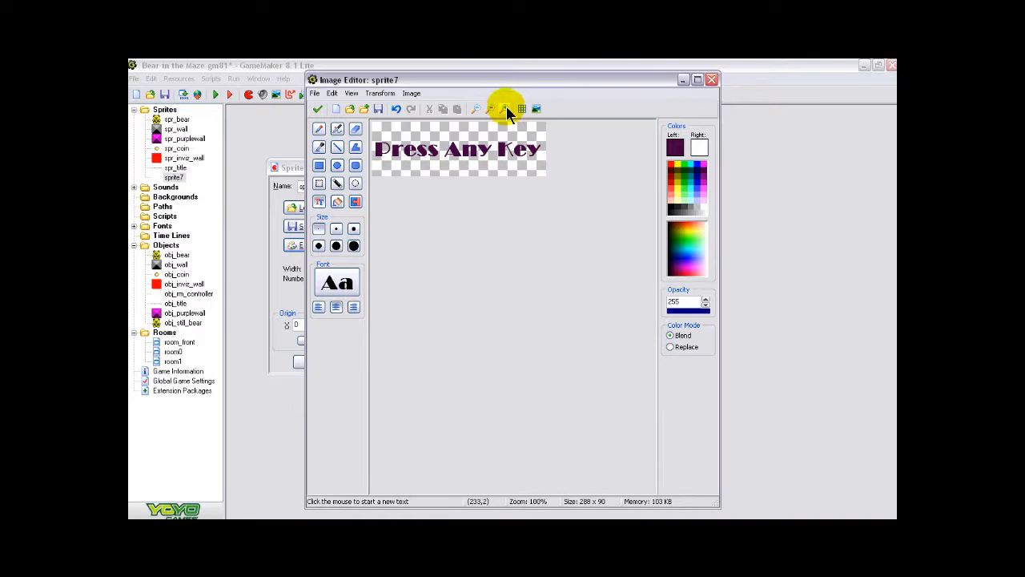
- Flood-fill the letters of "Press": bright cyan for P, medium teal for r and e, dark teal for both s letters
left_click(505, 108)
left_click(505, 109)
left_click_drag(528, 486, 426, 483)
left_click(693, 163)
left_click(336, 203)
left_click(392, 206)
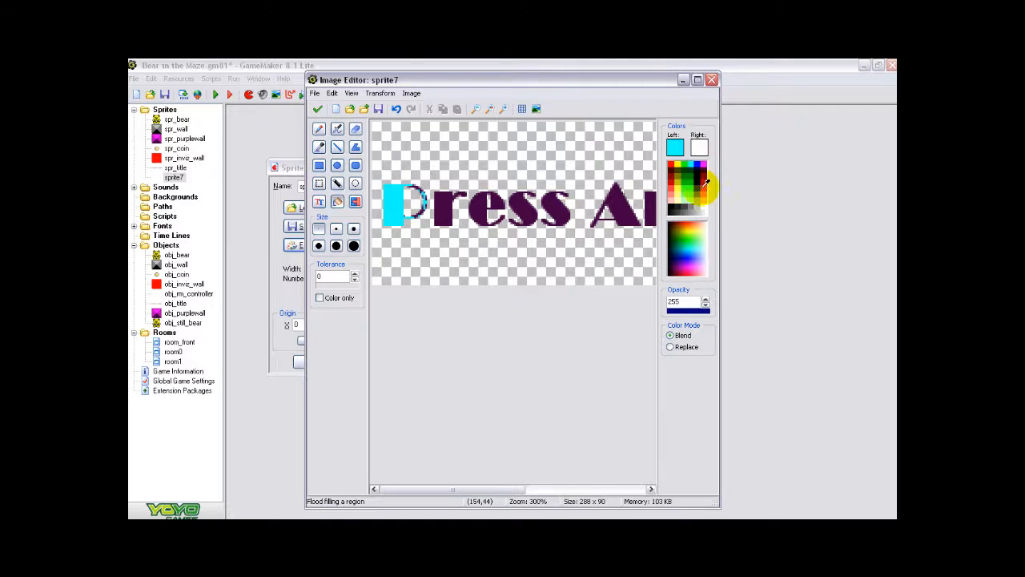
left_click(696, 183)
left_click(442, 210)
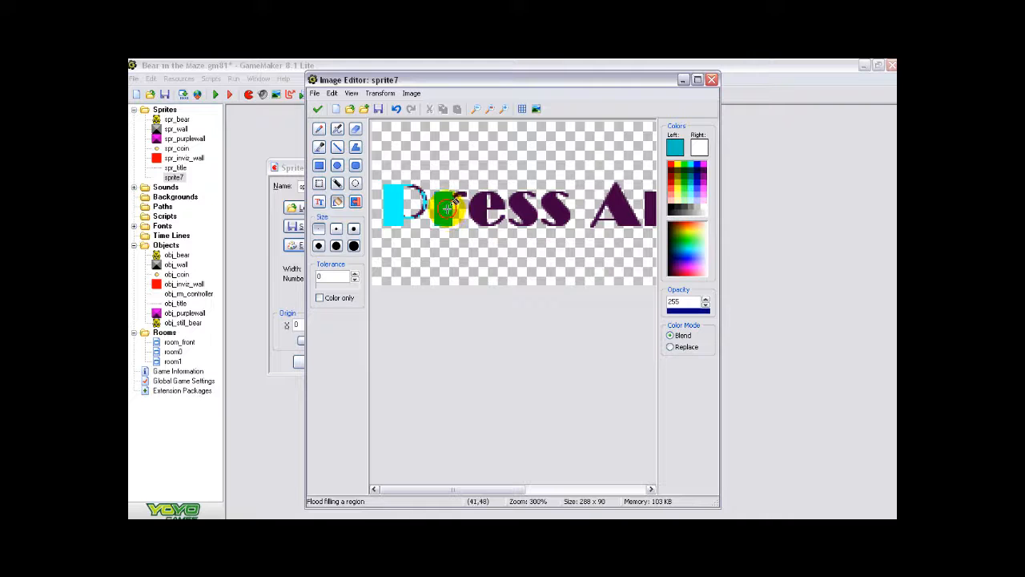
left_click(477, 202)
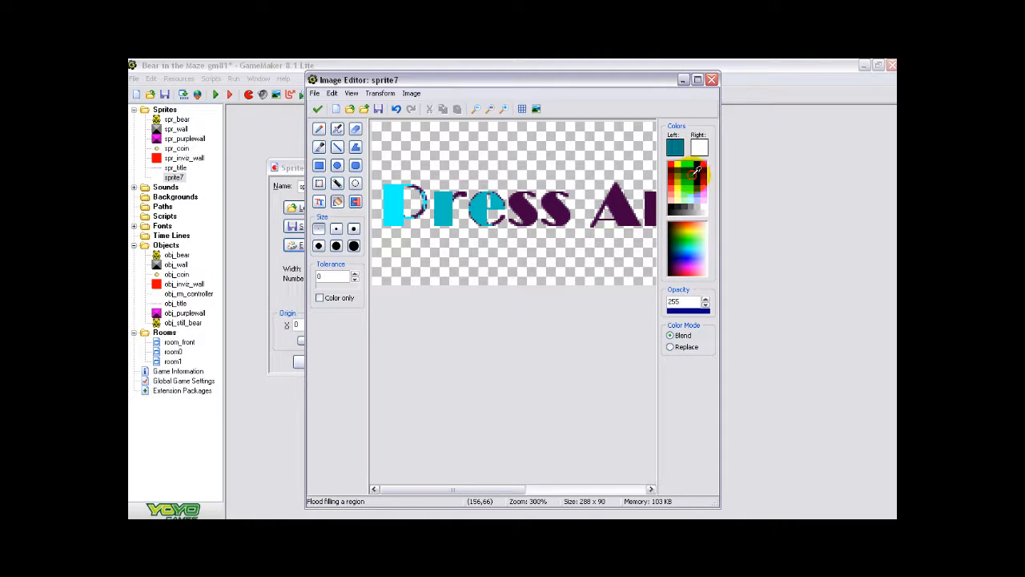
left_click(522, 207)
left_click(569, 210)
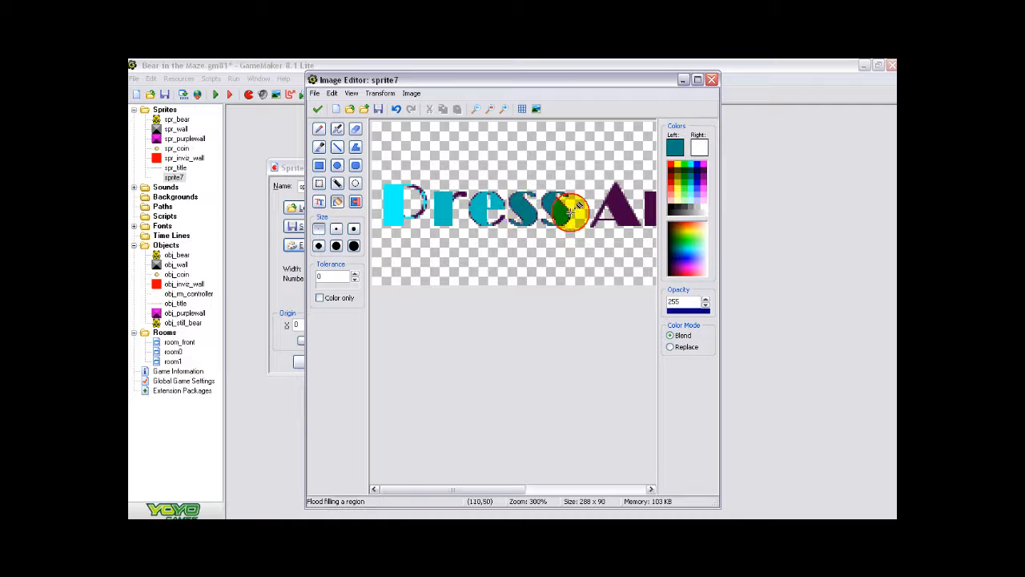
- Flood-fill the word "Any" with bright magenta for the A and a darker magenta for the n and y
left_click(702, 166)
left_click(621, 204)
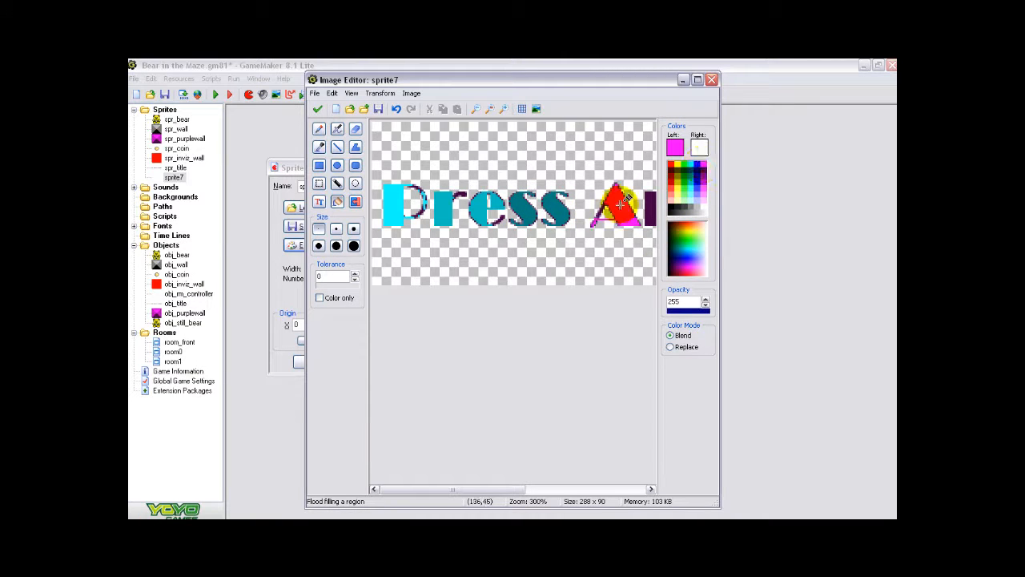
left_click_drag(492, 488, 568, 488)
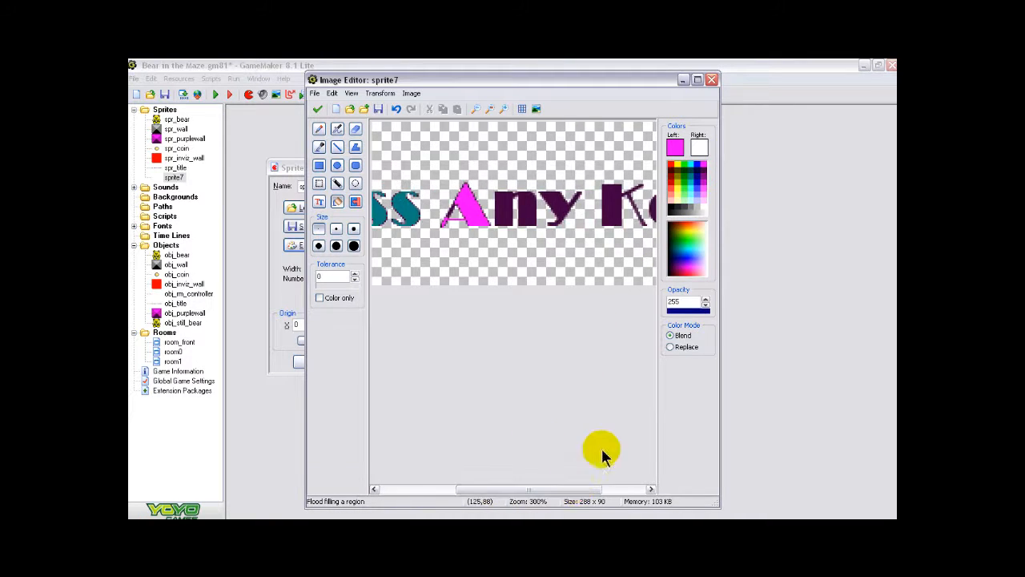
left_click(704, 173)
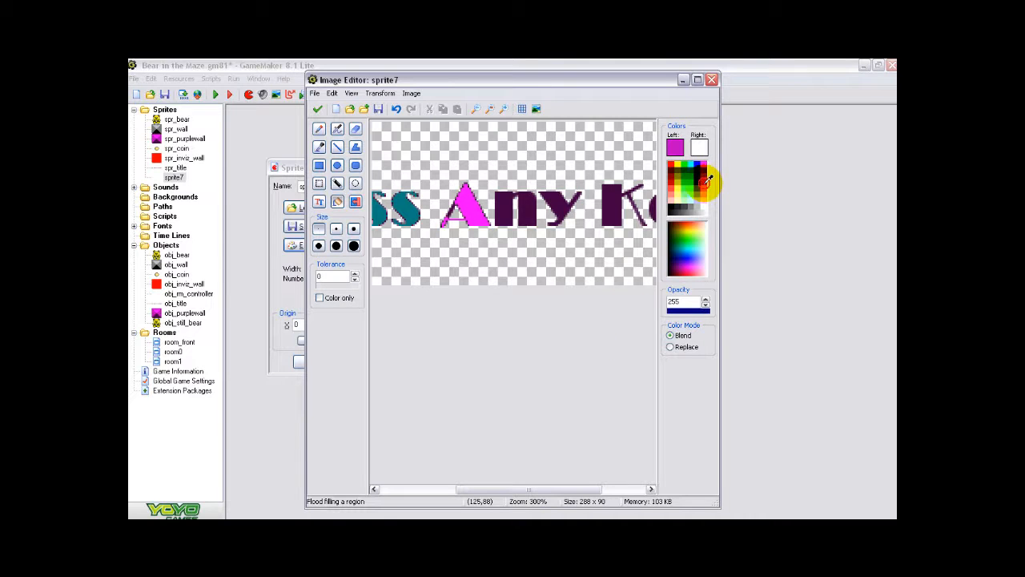
left_click(512, 213)
left_click(559, 207)
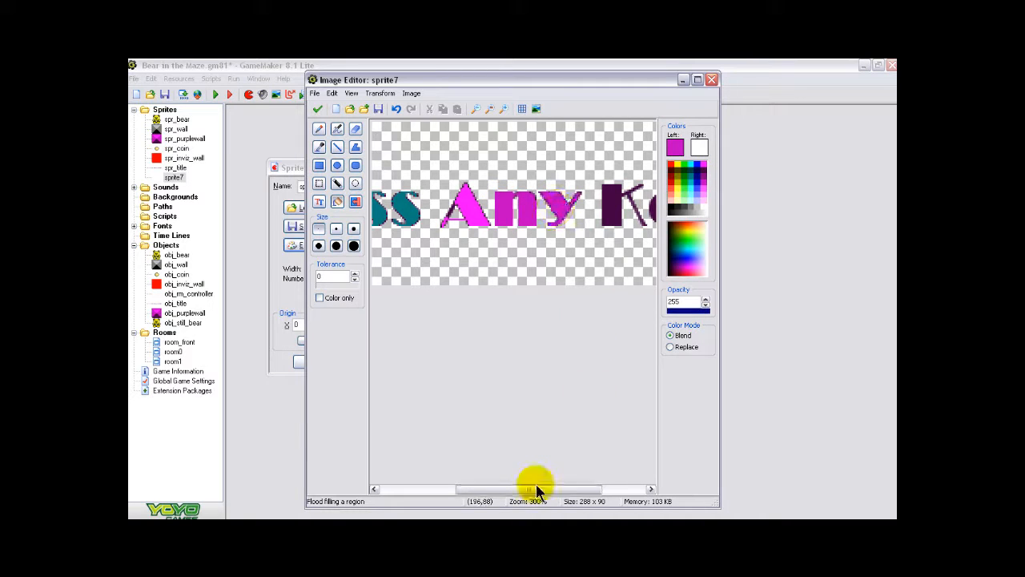
- Flood-fill the letters e and y of "Key" with dark navy, leaving the K dark purple
left_click_drag(529, 491, 594, 495)
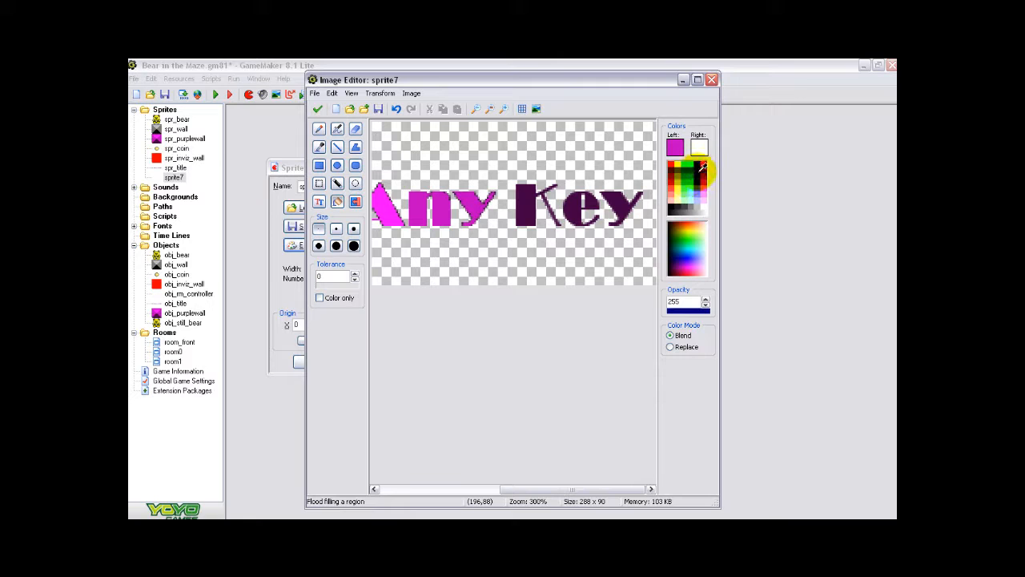
left_click(703, 166)
left_click(578, 207)
left_click(626, 201)
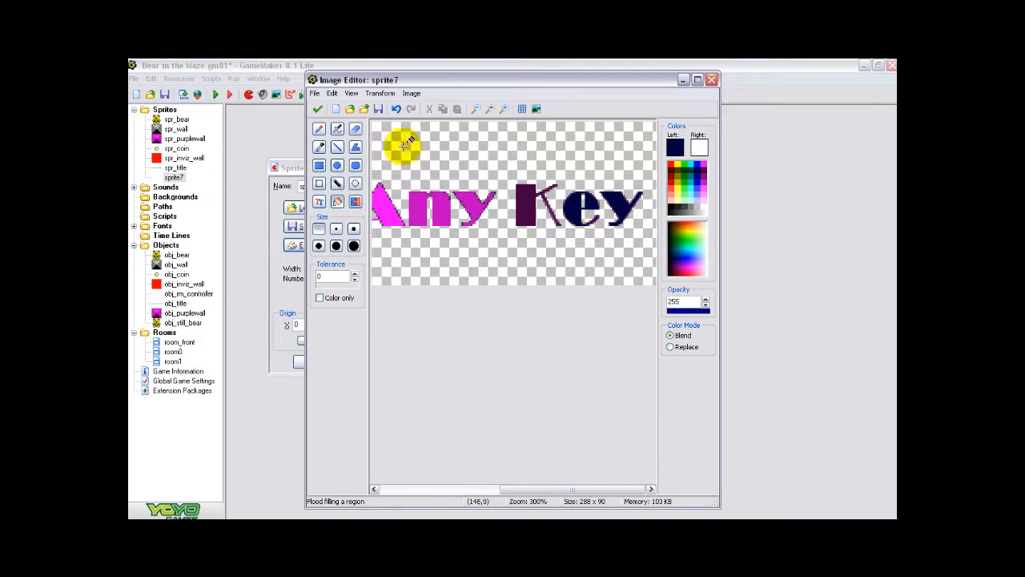
left_click(476, 109)
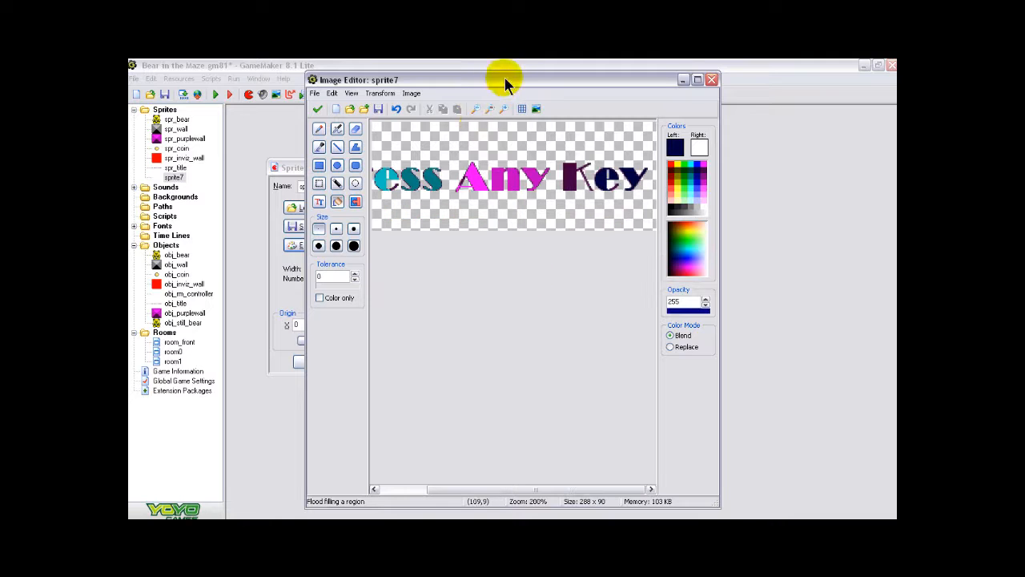
left_click(476, 108)
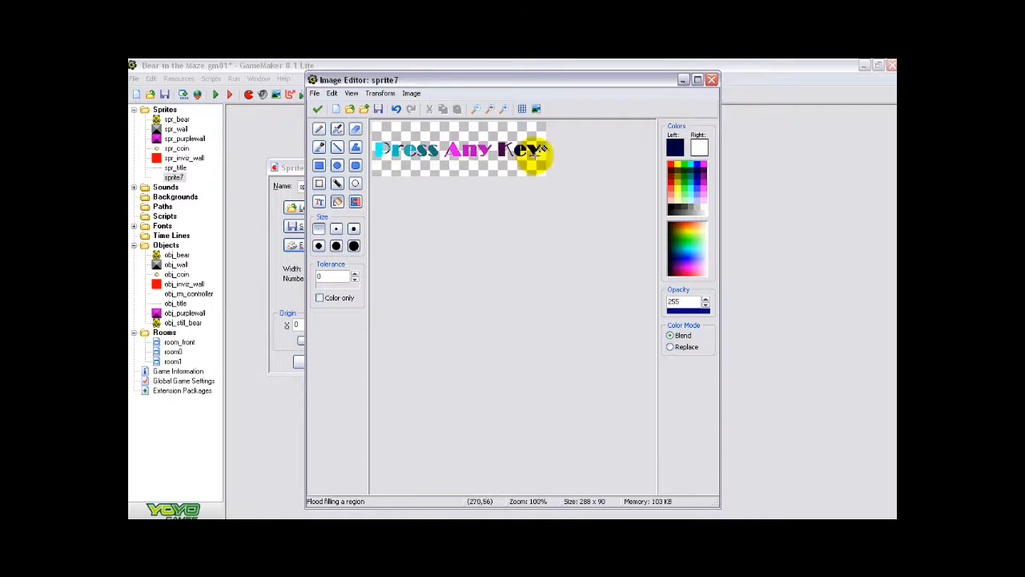
- Accept the edited "Press Any Key" image, name the sprite spr_info and confirm its properties
left_click(321, 113)
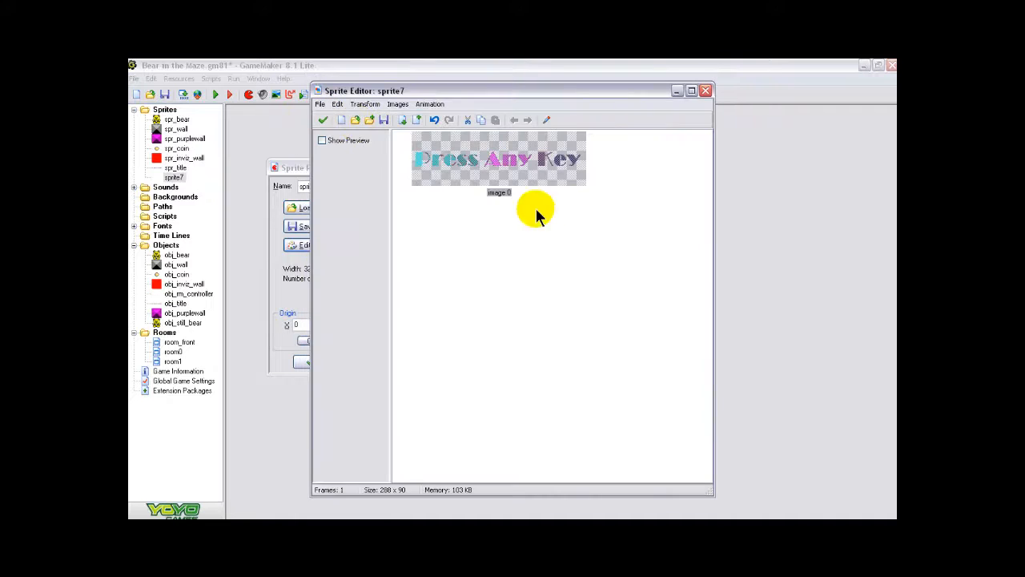
left_click(325, 118)
left_click(332, 187)
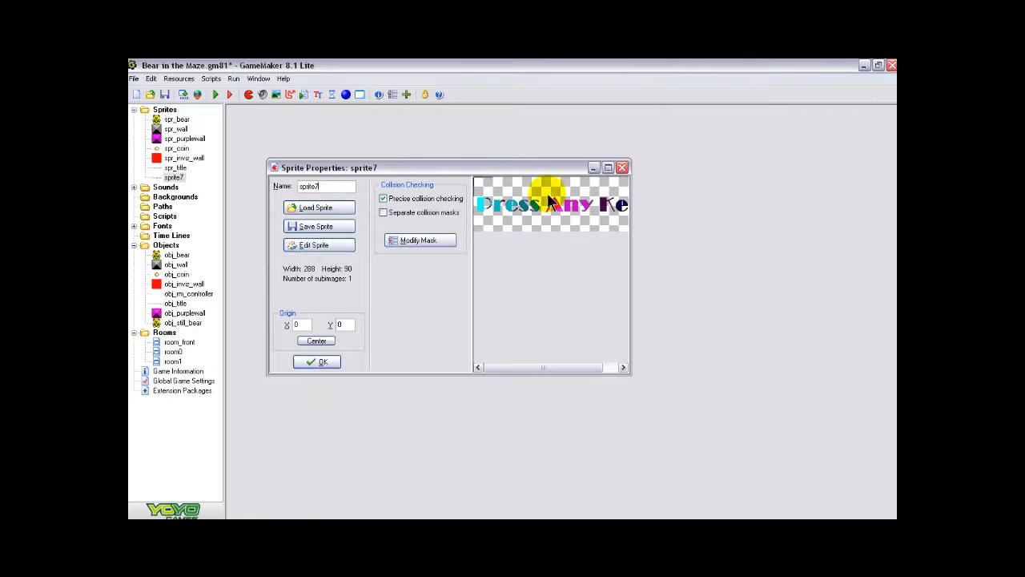
key("BackSpace")
key("BackSpace")
key("BackSpace")
left_click(315, 361)
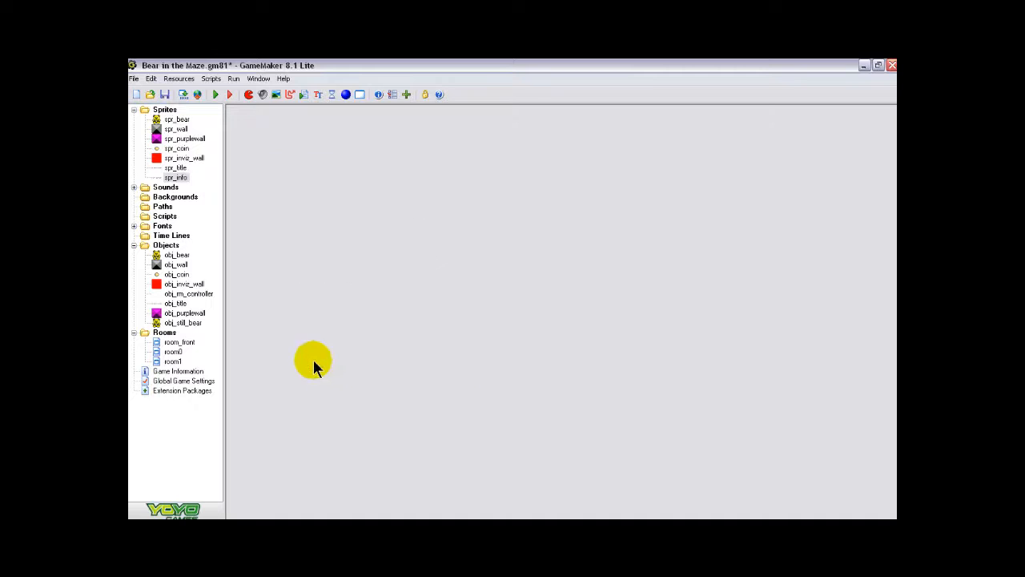
- Create a new object named obj_info that uses the sprite spr_info, and confirm it
left_click(347, 95)
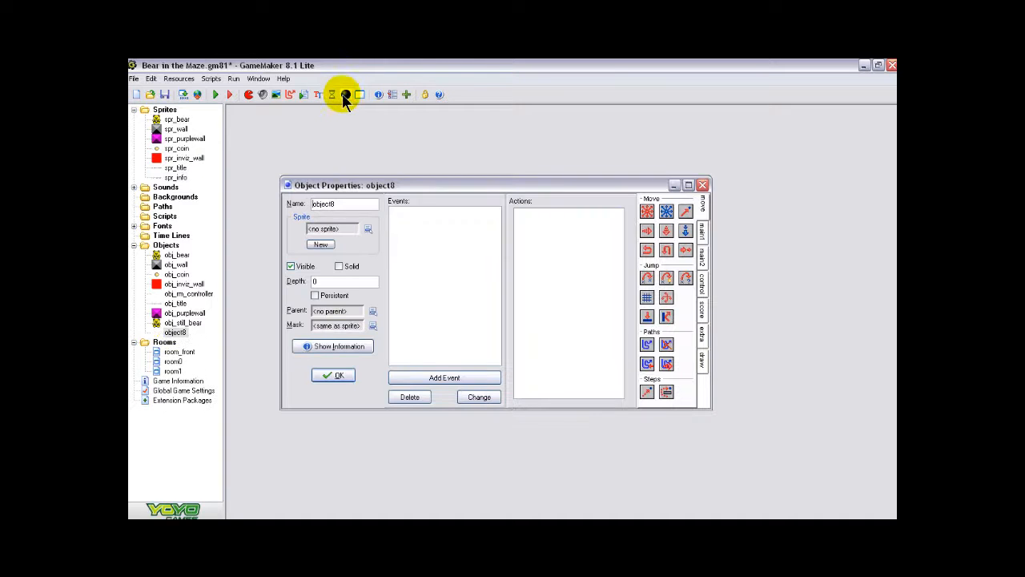
left_click(346, 203)
key("BackSpace")
key("BackSpace")
key("BackSpace")
type("_info")
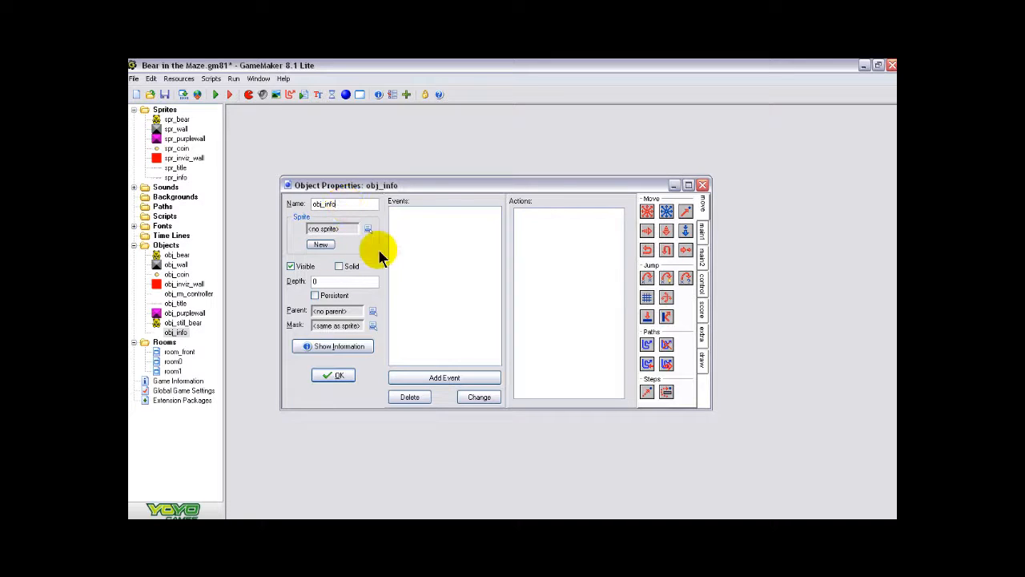
left_click(369, 228)
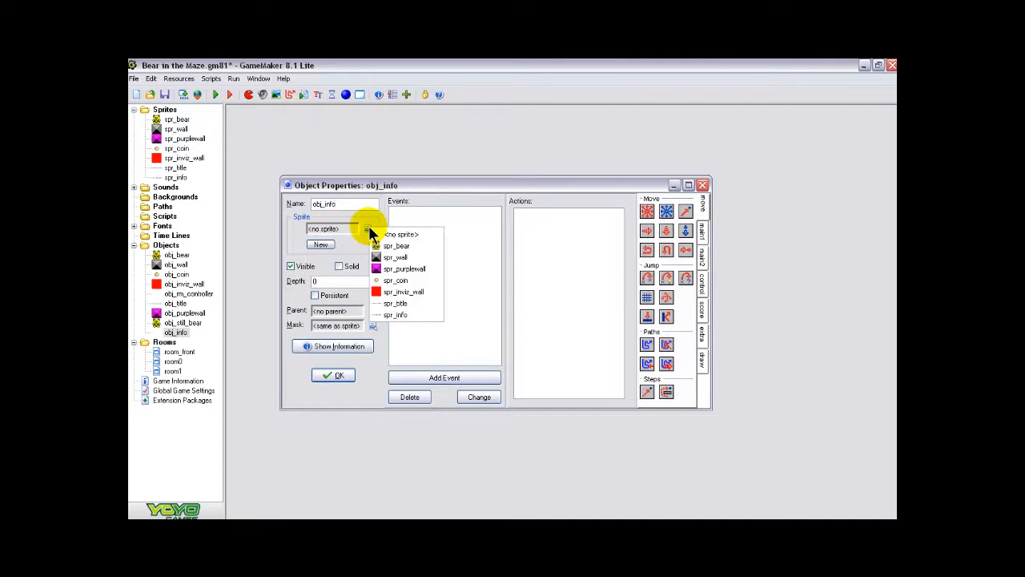
left_click(401, 315)
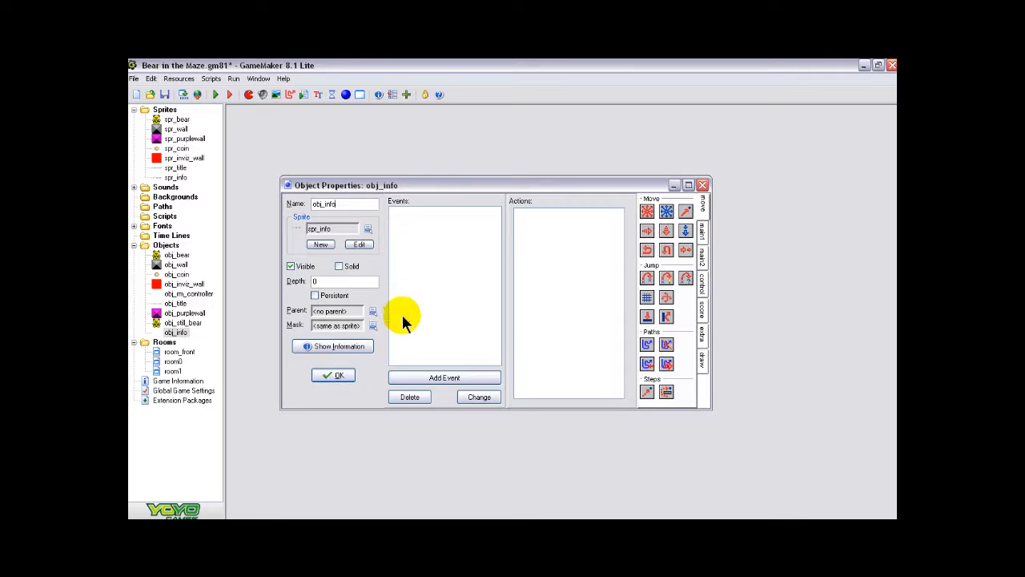
left_click(345, 378)
- Place one obj_info in room_front below the bear at x 192, y 320, and accept the room changes
double_click(178, 352)
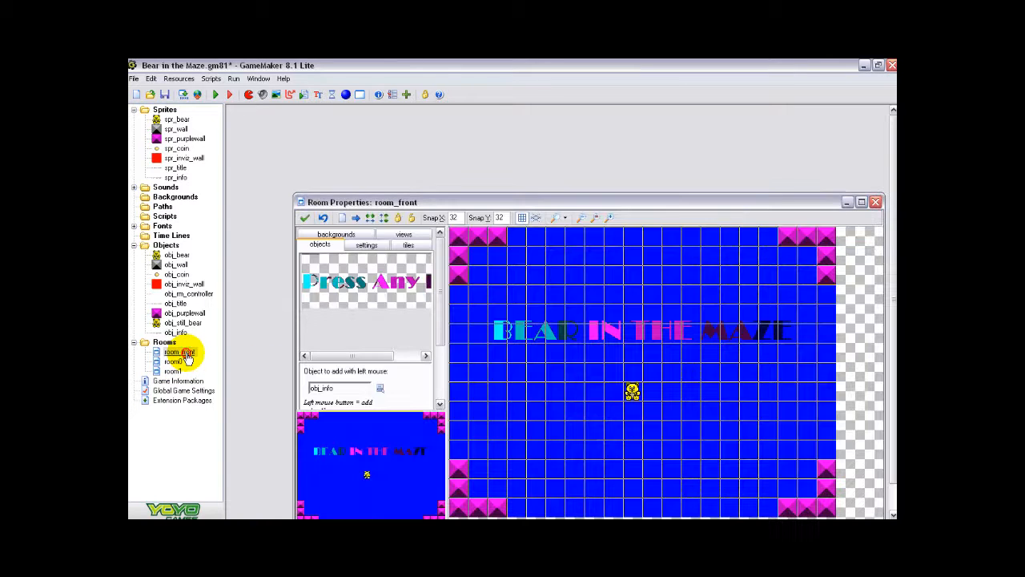
left_click_drag(580, 203, 545, 103)
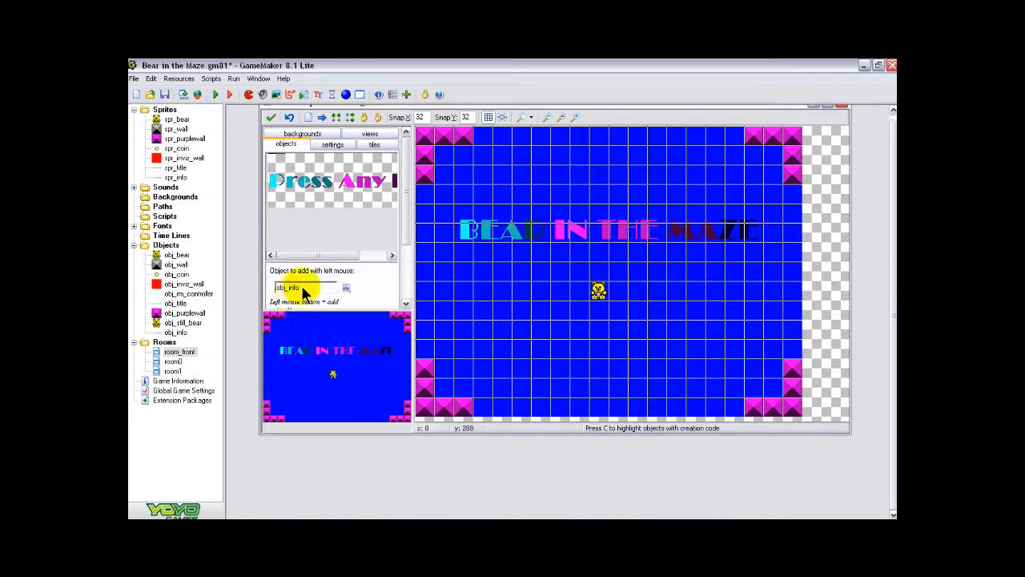
left_click(536, 337)
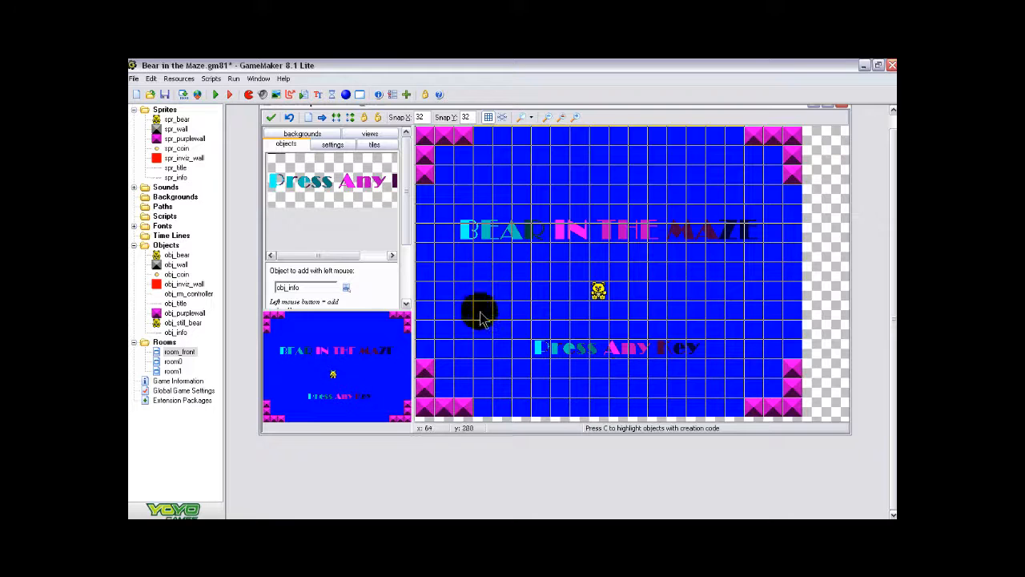
left_click(272, 119)
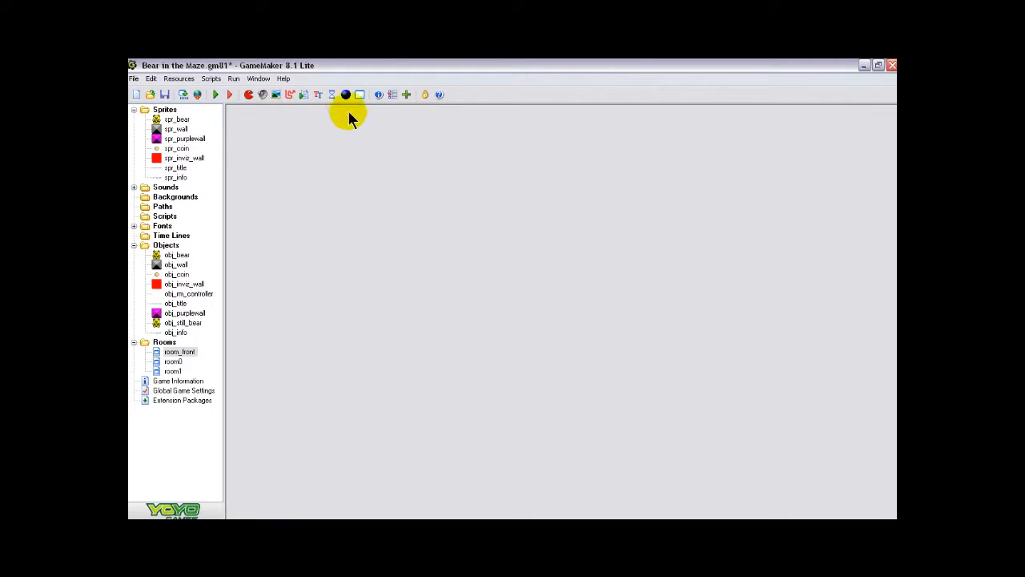
- Create a new object without a sprite and name it obj_start_controller
left_click(346, 95)
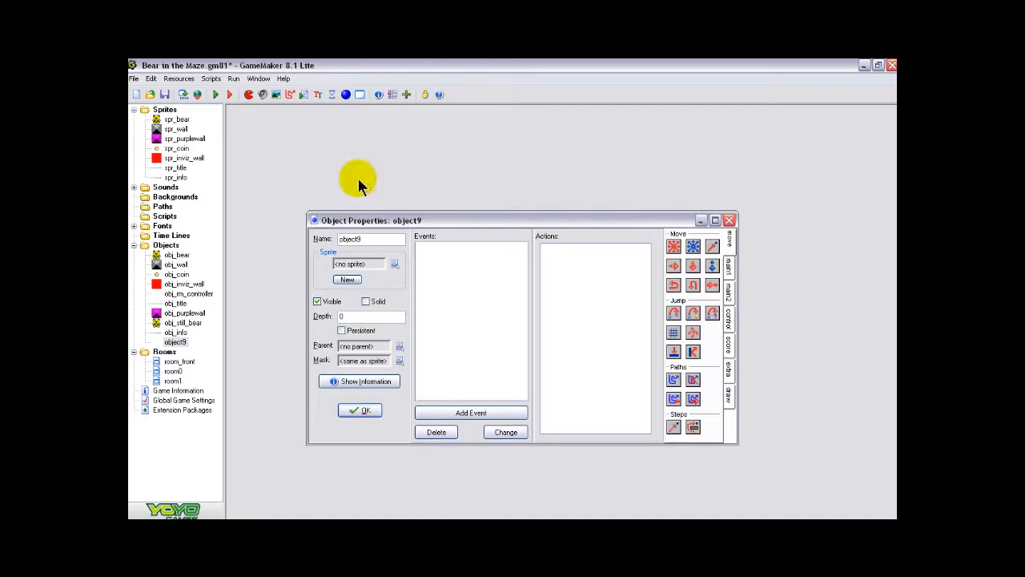
key("BackSpace")
key("BackSpace")
key("BackSpace")
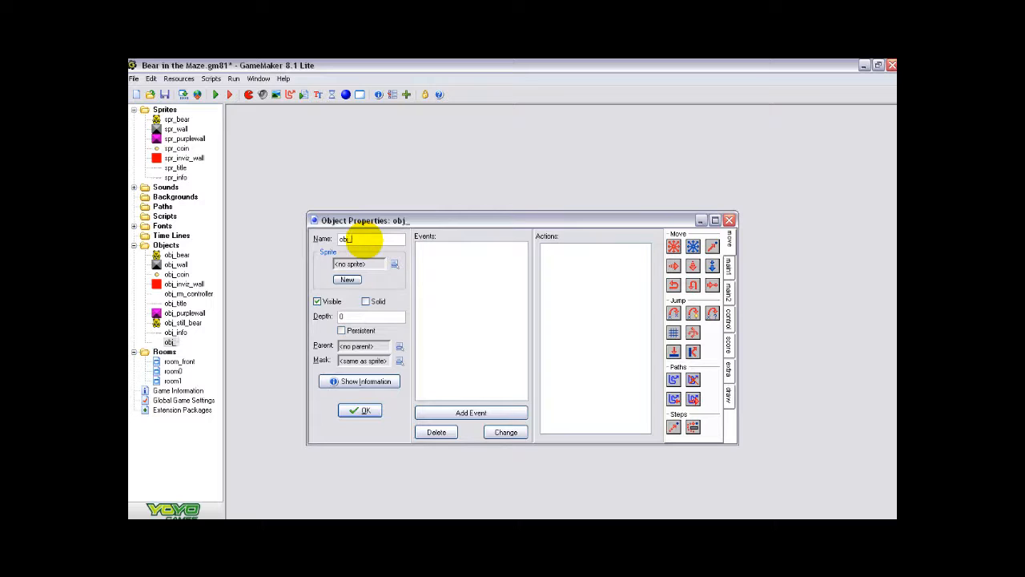
type("_start_contr")
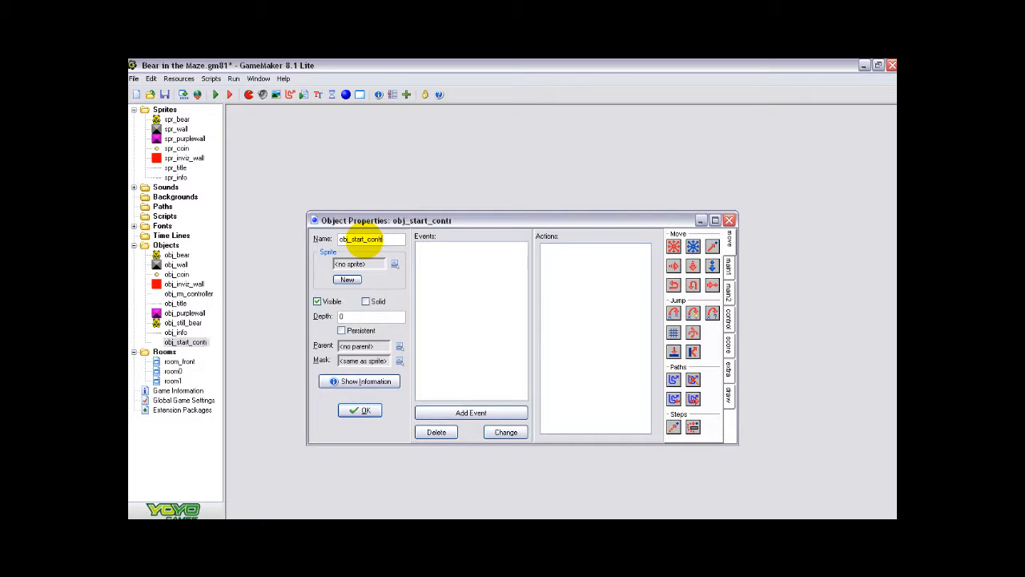
type("oller")
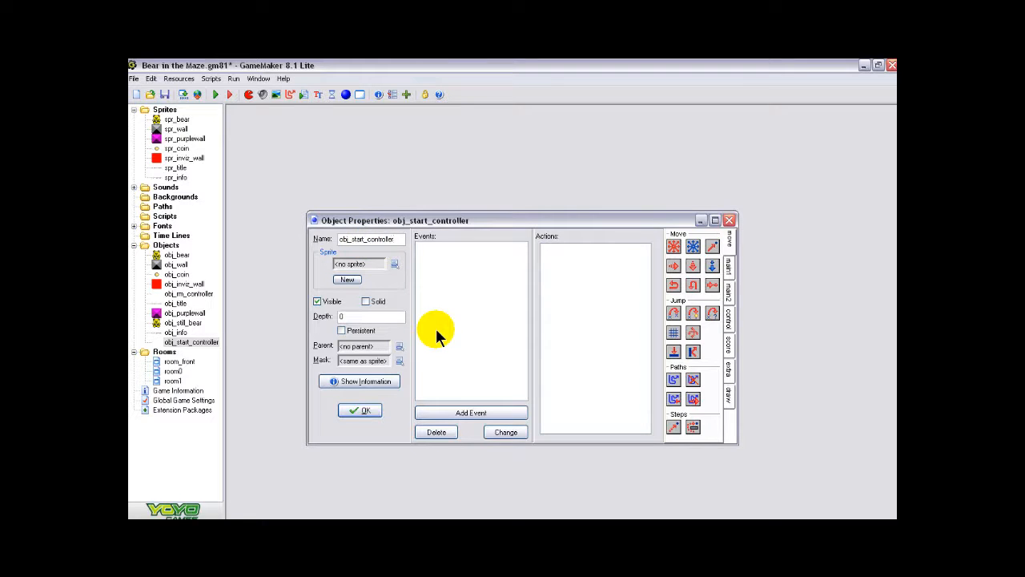
- Add a key press event for <Any key> to obj_start_controller
left_click(472, 414)
left_click(544, 295)
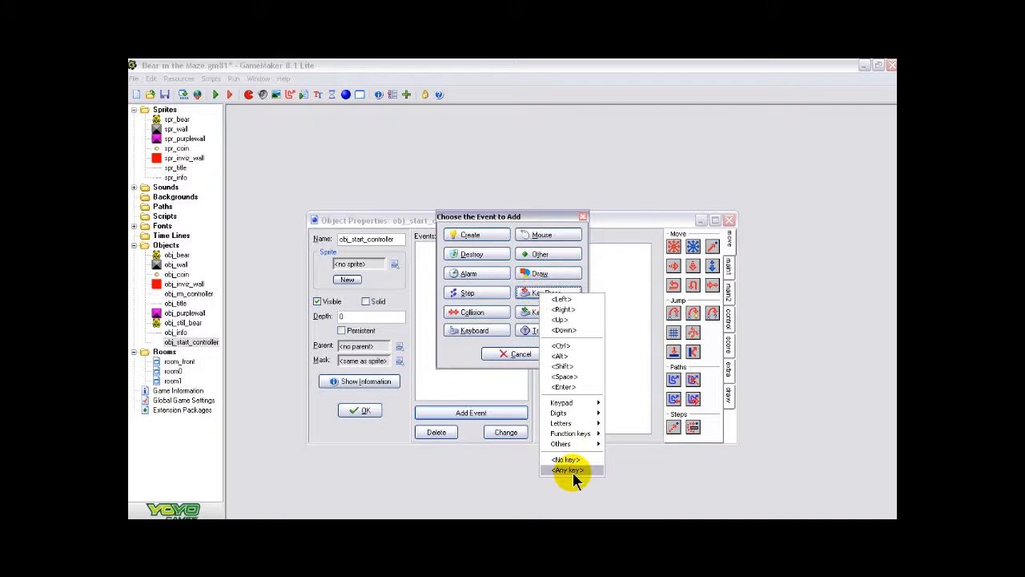
left_click(573, 473)
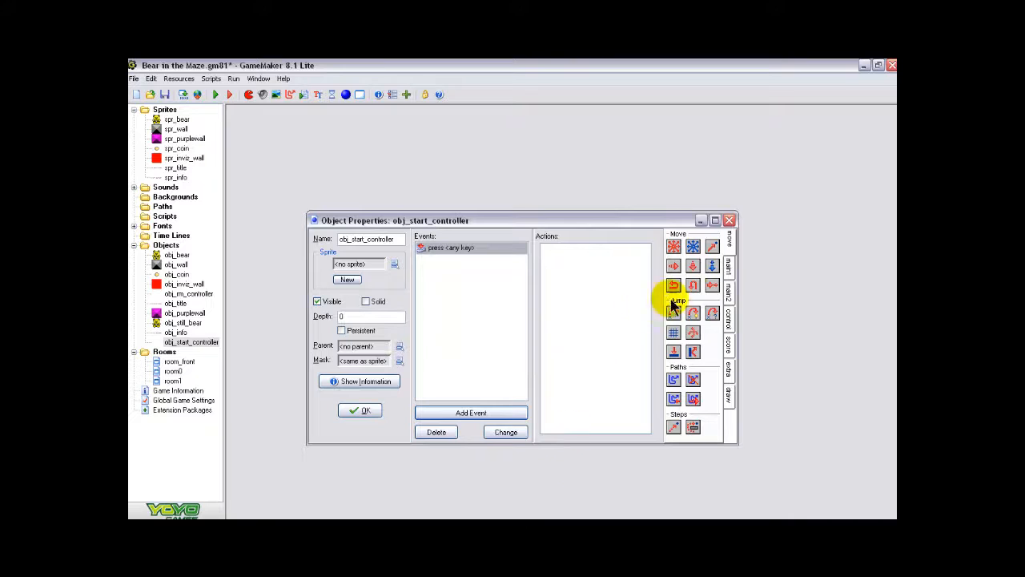
- Add a Next Room action with the transition "Create from center" to the any-key event, and confirm the object
left_click(727, 264)
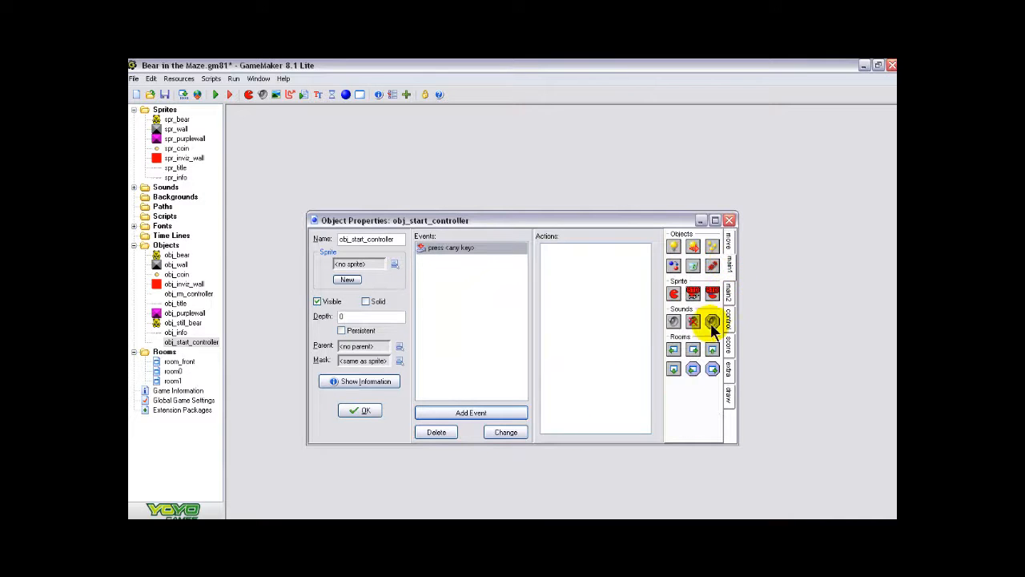
left_click_drag(695, 353, 590, 272)
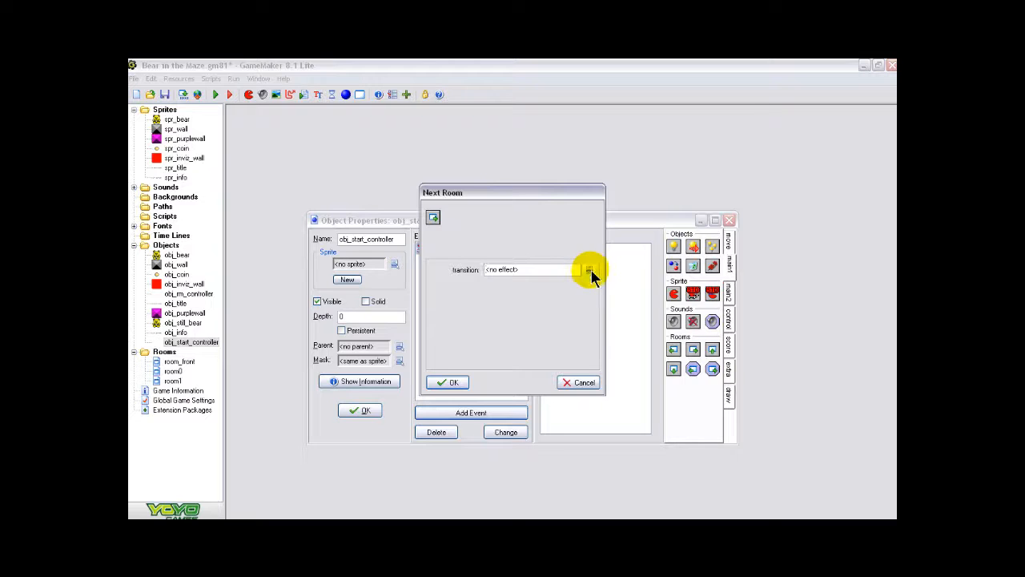
left_click(589, 271)
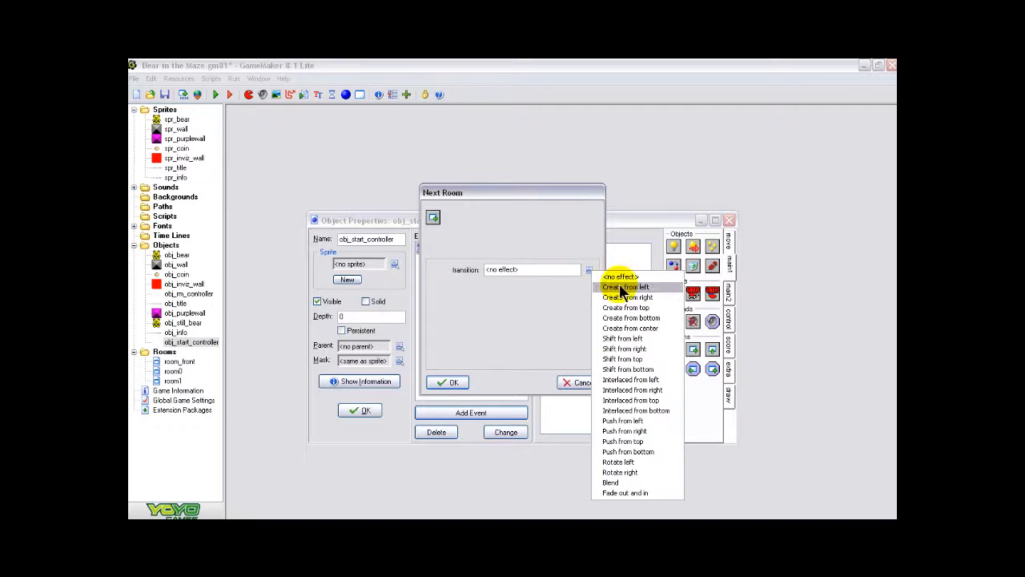
left_click(633, 328)
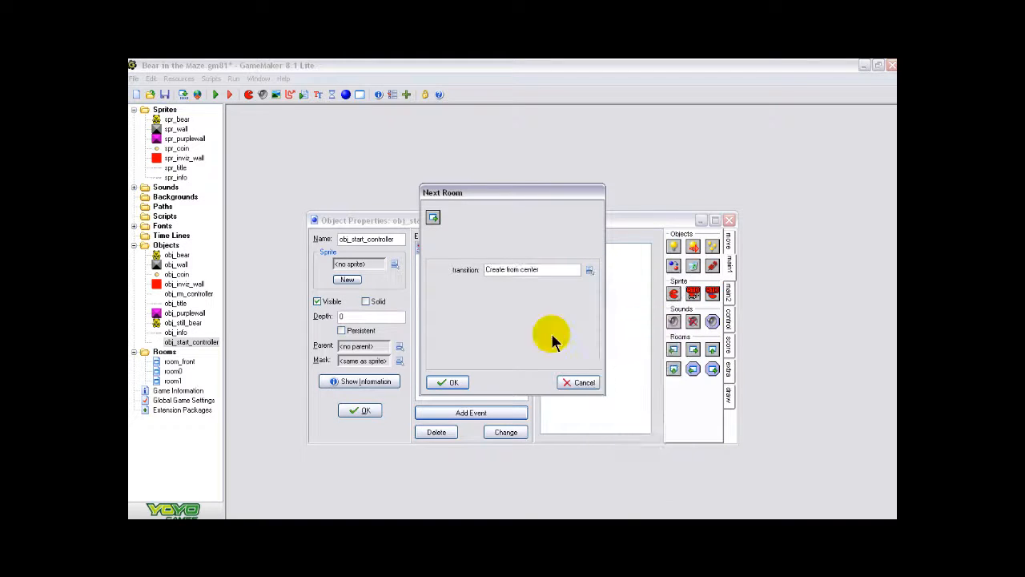
left_click(447, 382)
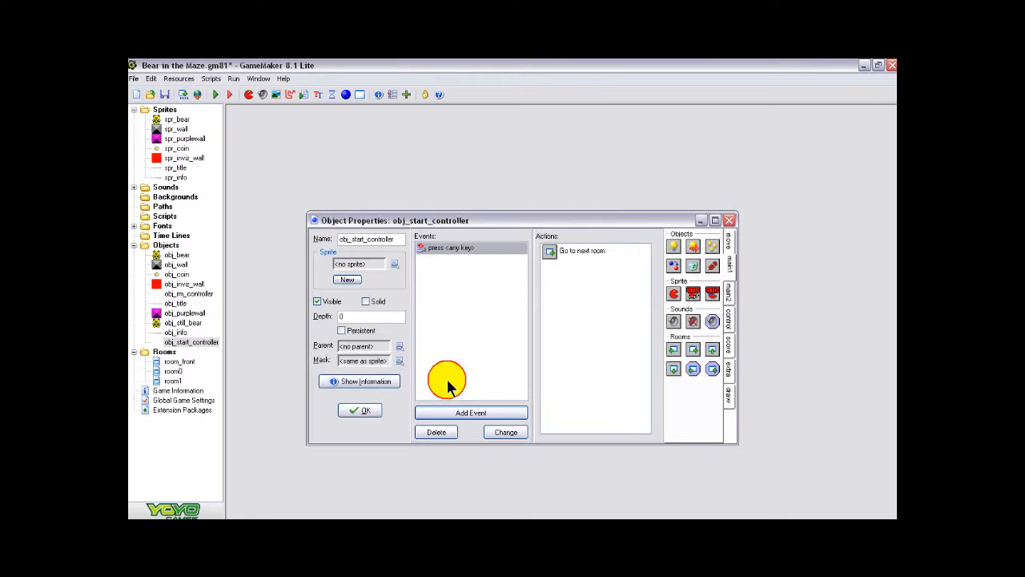
left_click(358, 412)
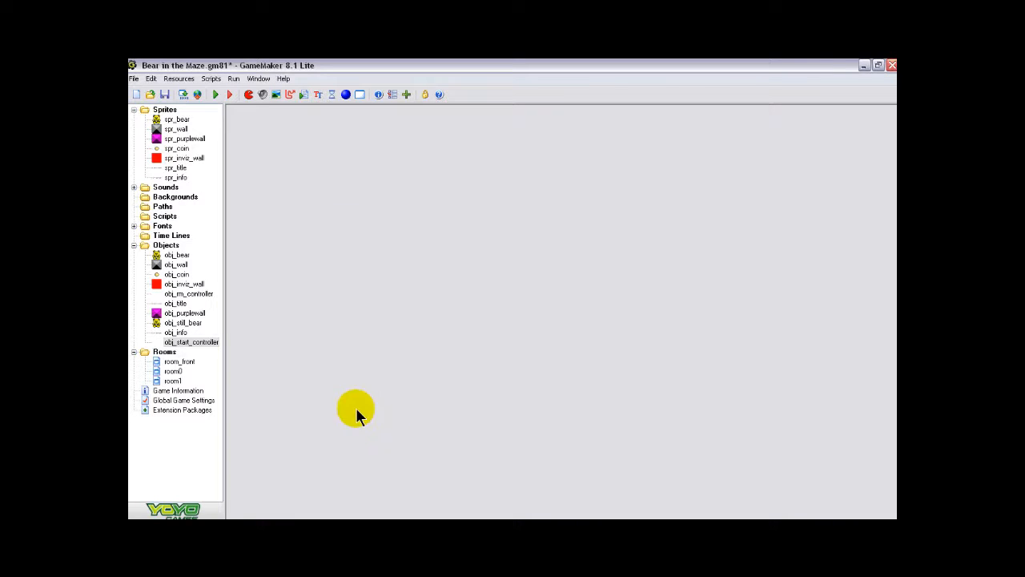
- Place one obj_start_controller in room_front at x 32, y 32, and accept the room changes
double_click(180, 362)
left_click_drag(437, 239, 407, 177)
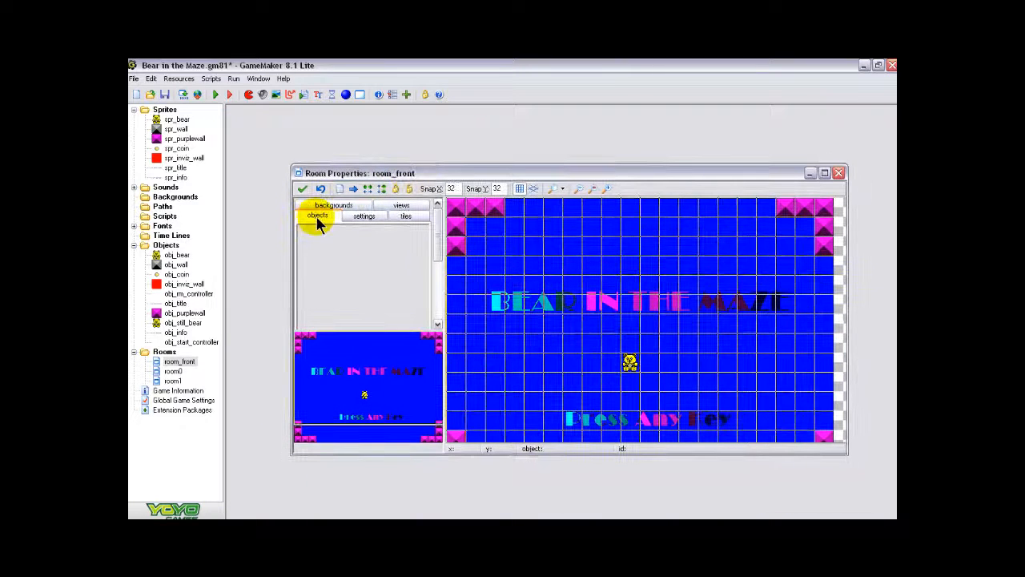
left_click_drag(505, 453, 496, 508)
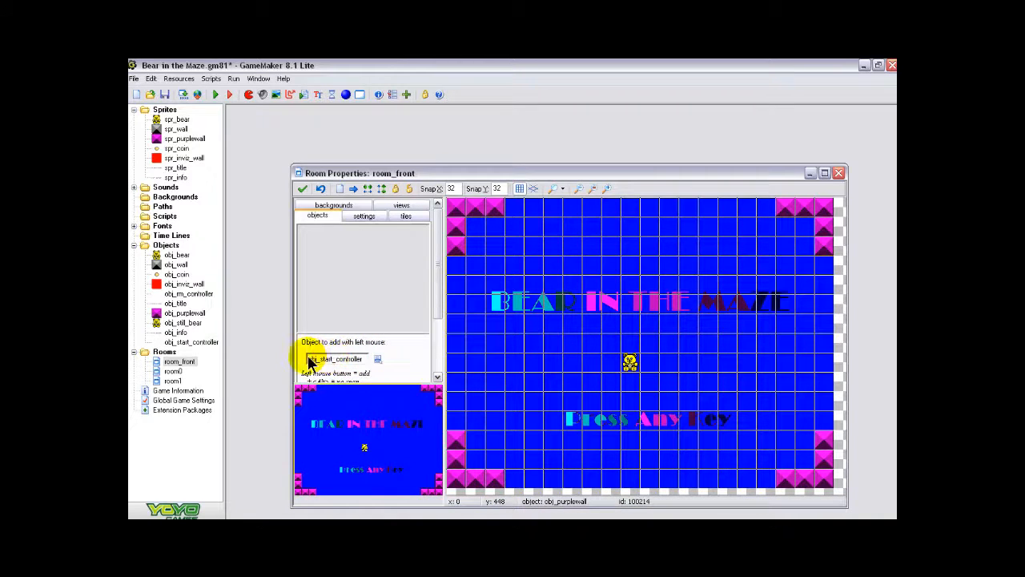
left_click(478, 229)
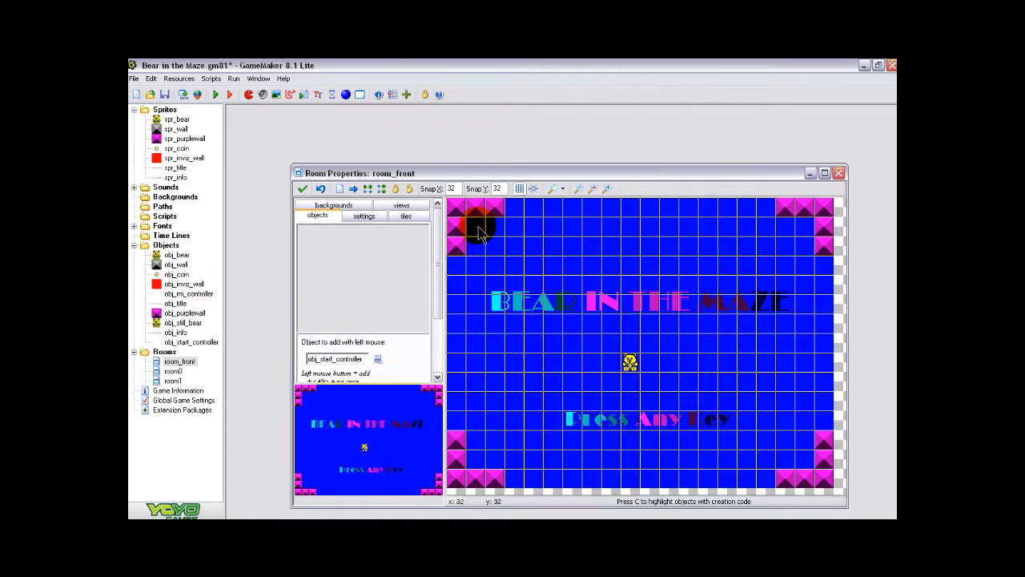
left_click(302, 191)
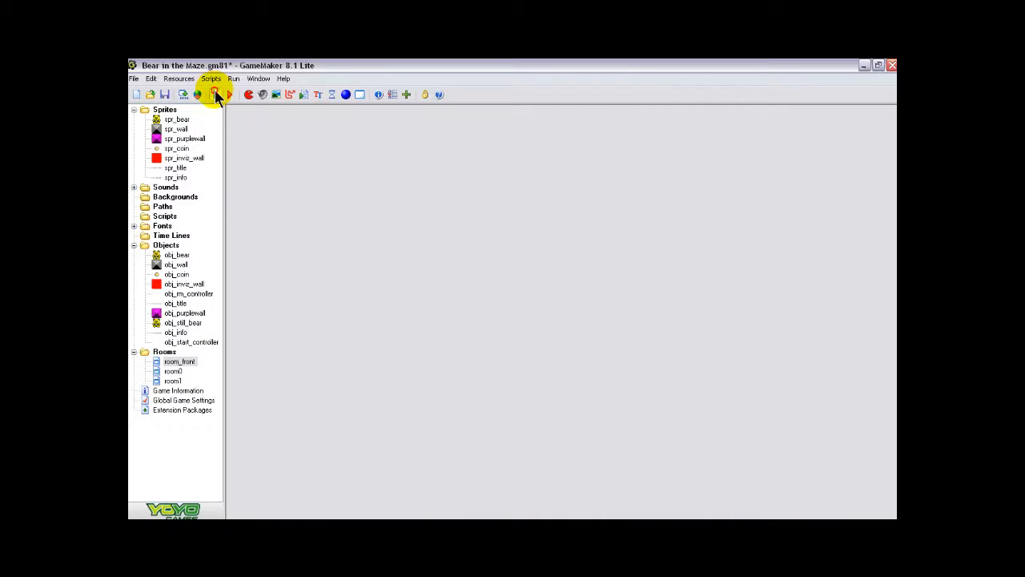
- Test-run the game: start from the title room, move the bear right and down through the coins, and quit
left_click(216, 94)
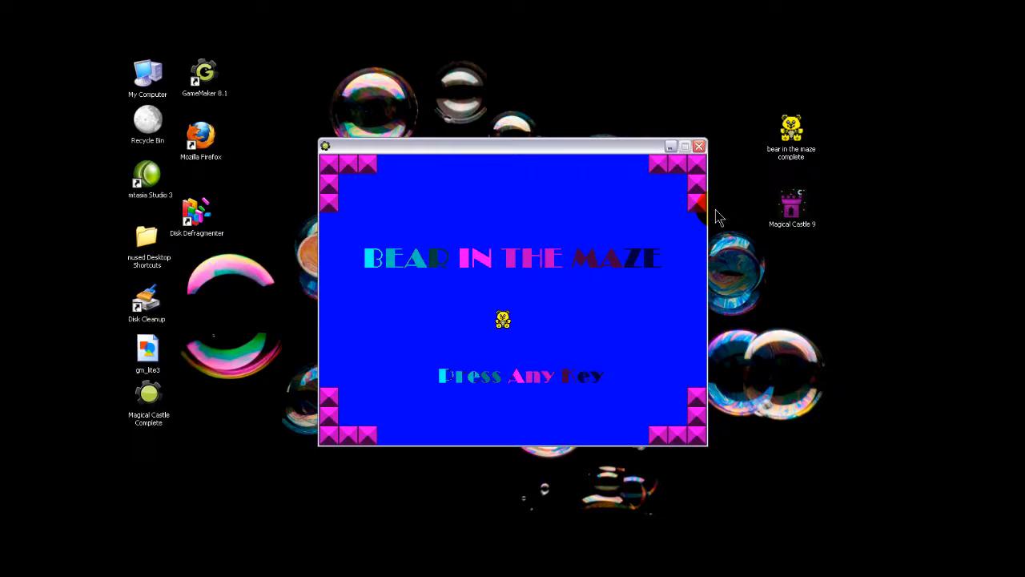
key("Return")
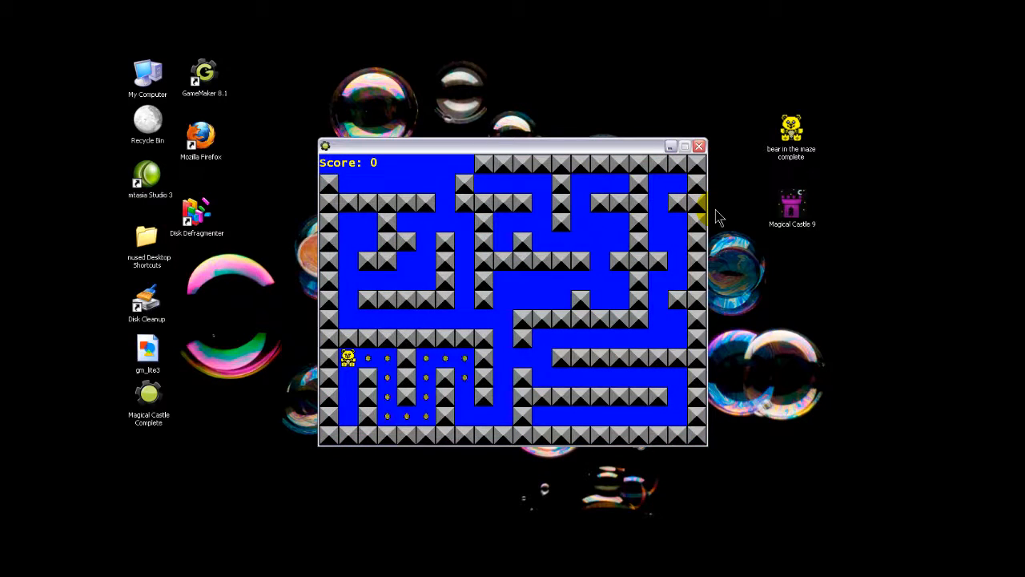
key("Right")
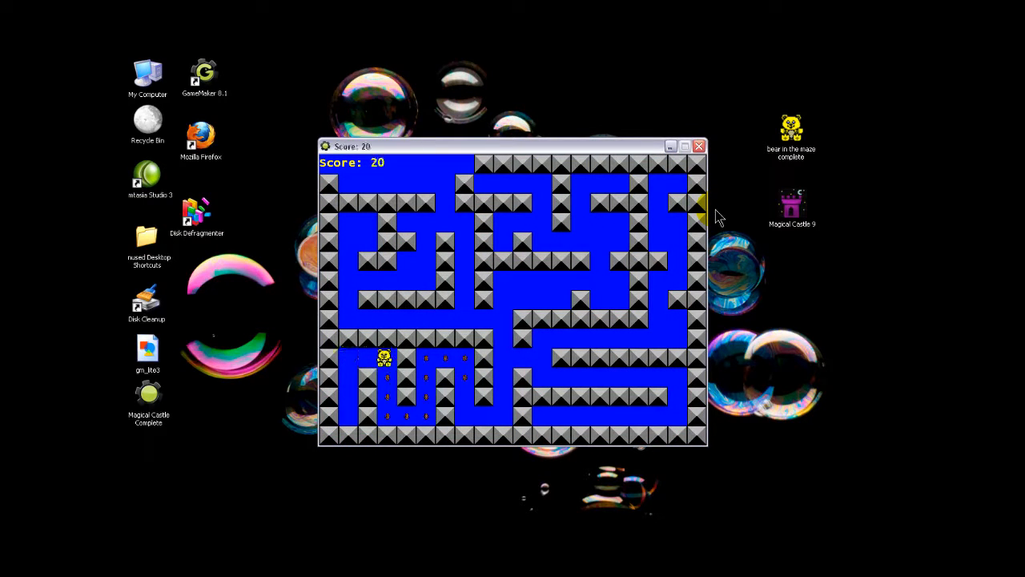
key("Down")
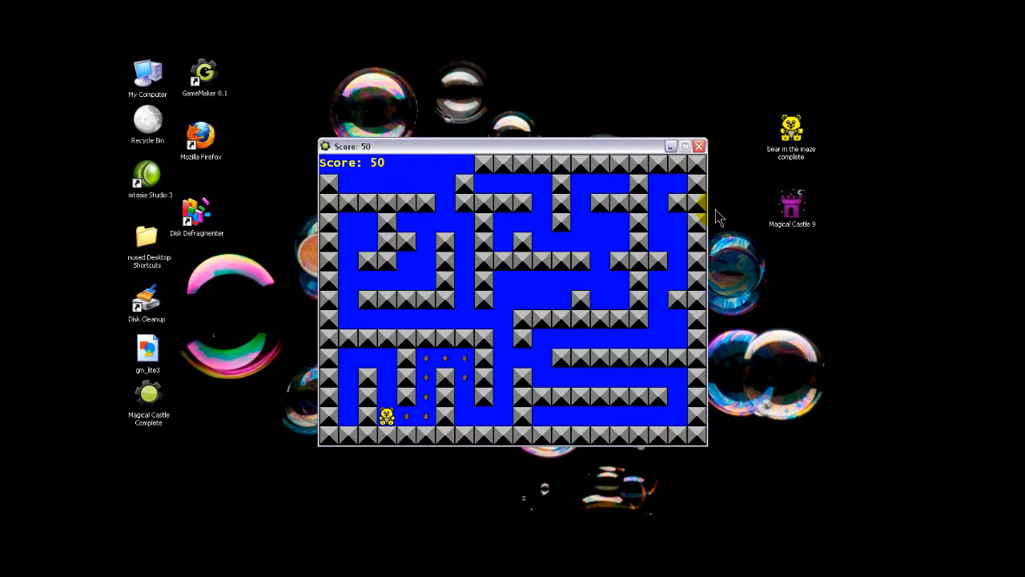
key("Escape")
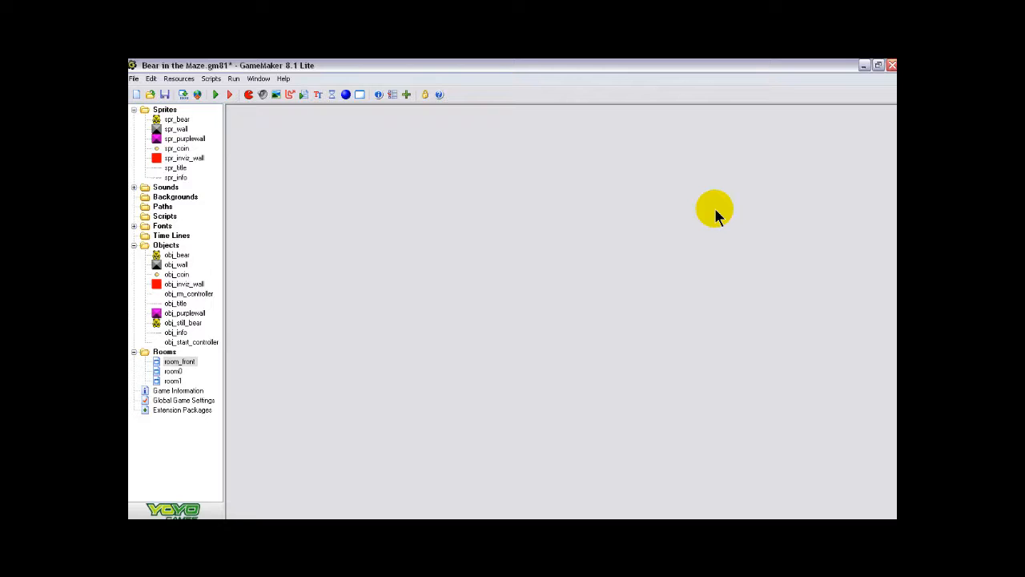